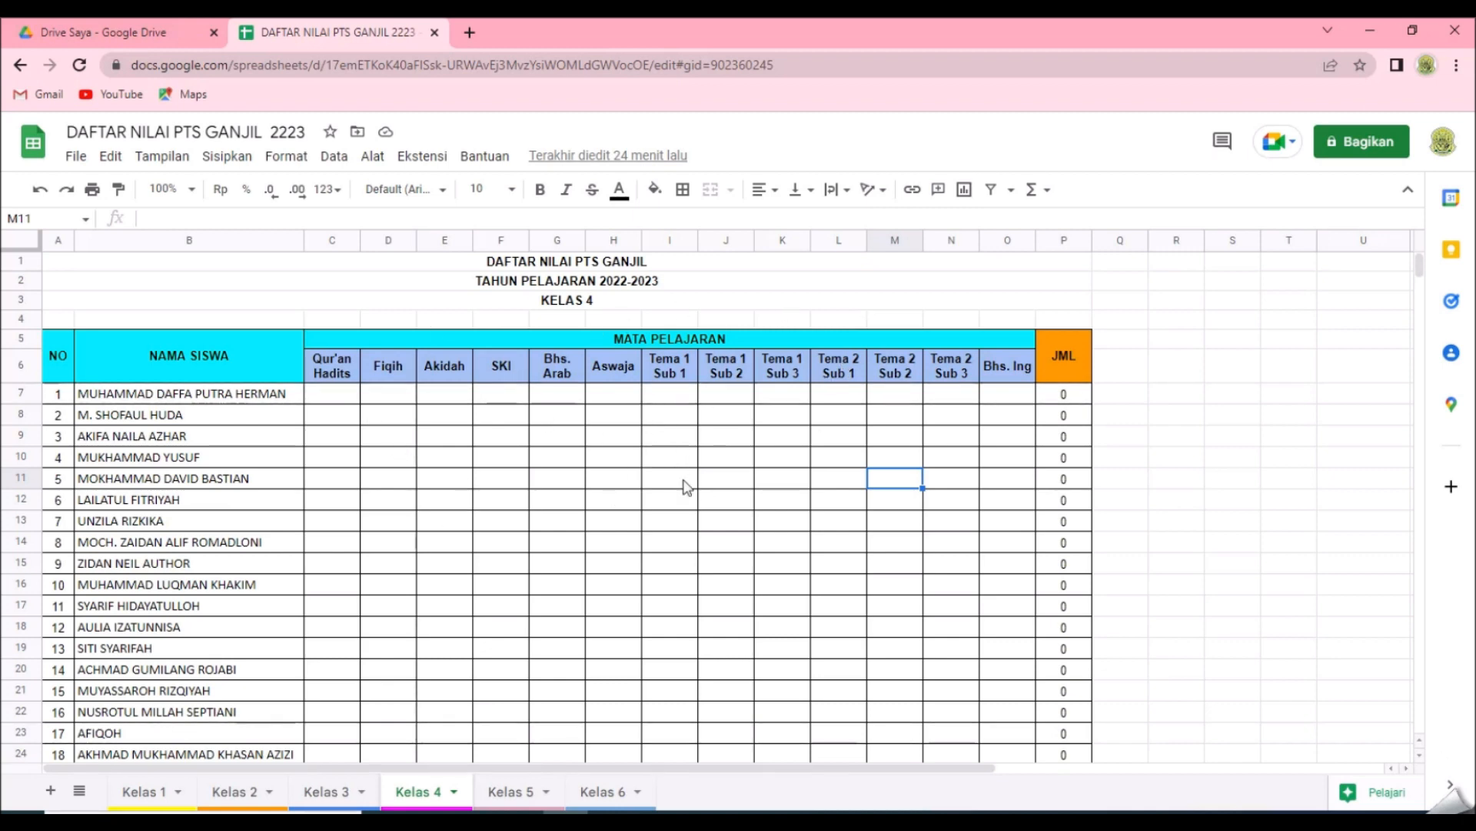
scroll(754, 476, "down", 1)
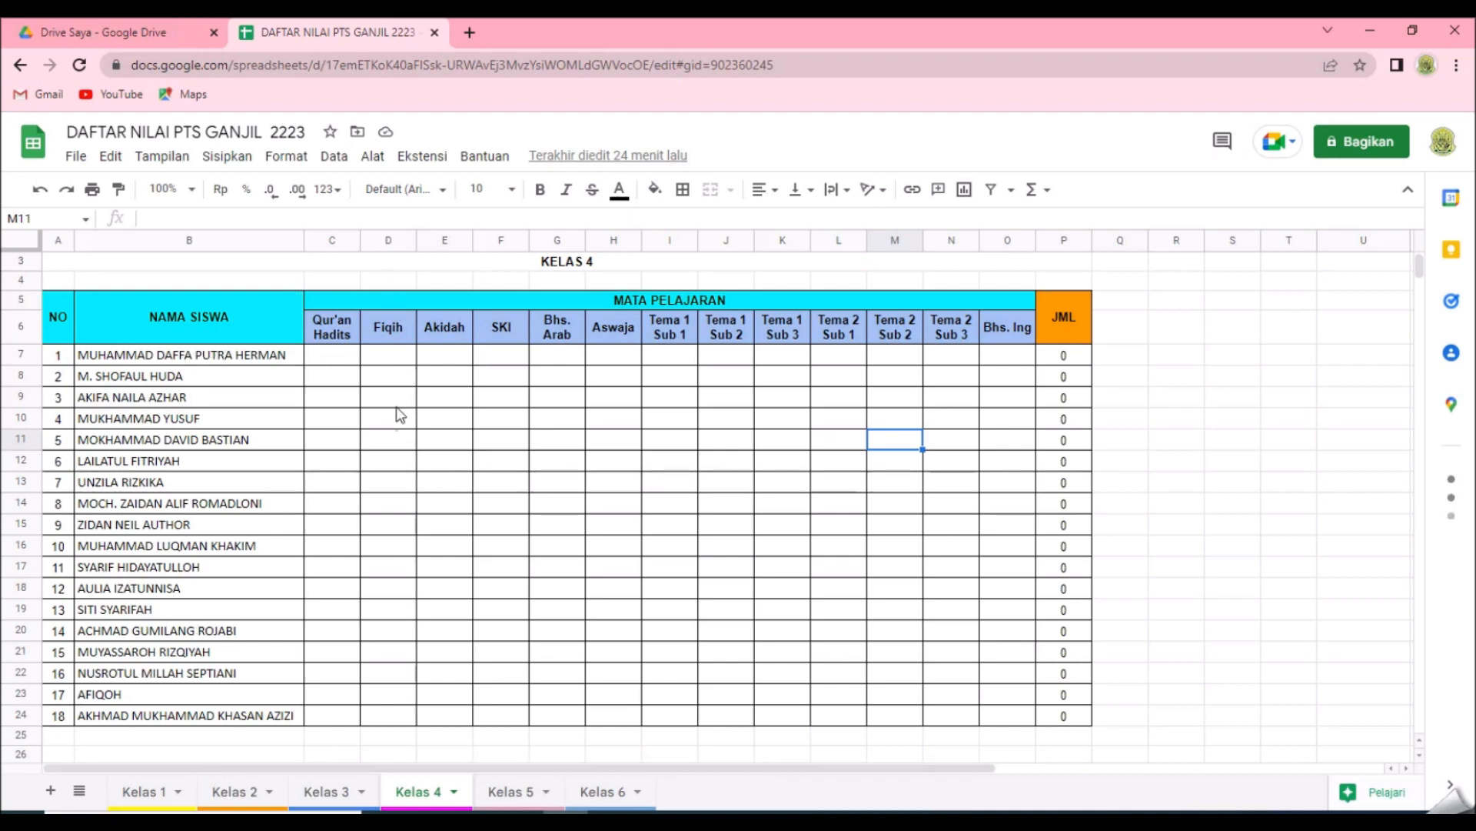
scroll(654, 461, "up", 1)
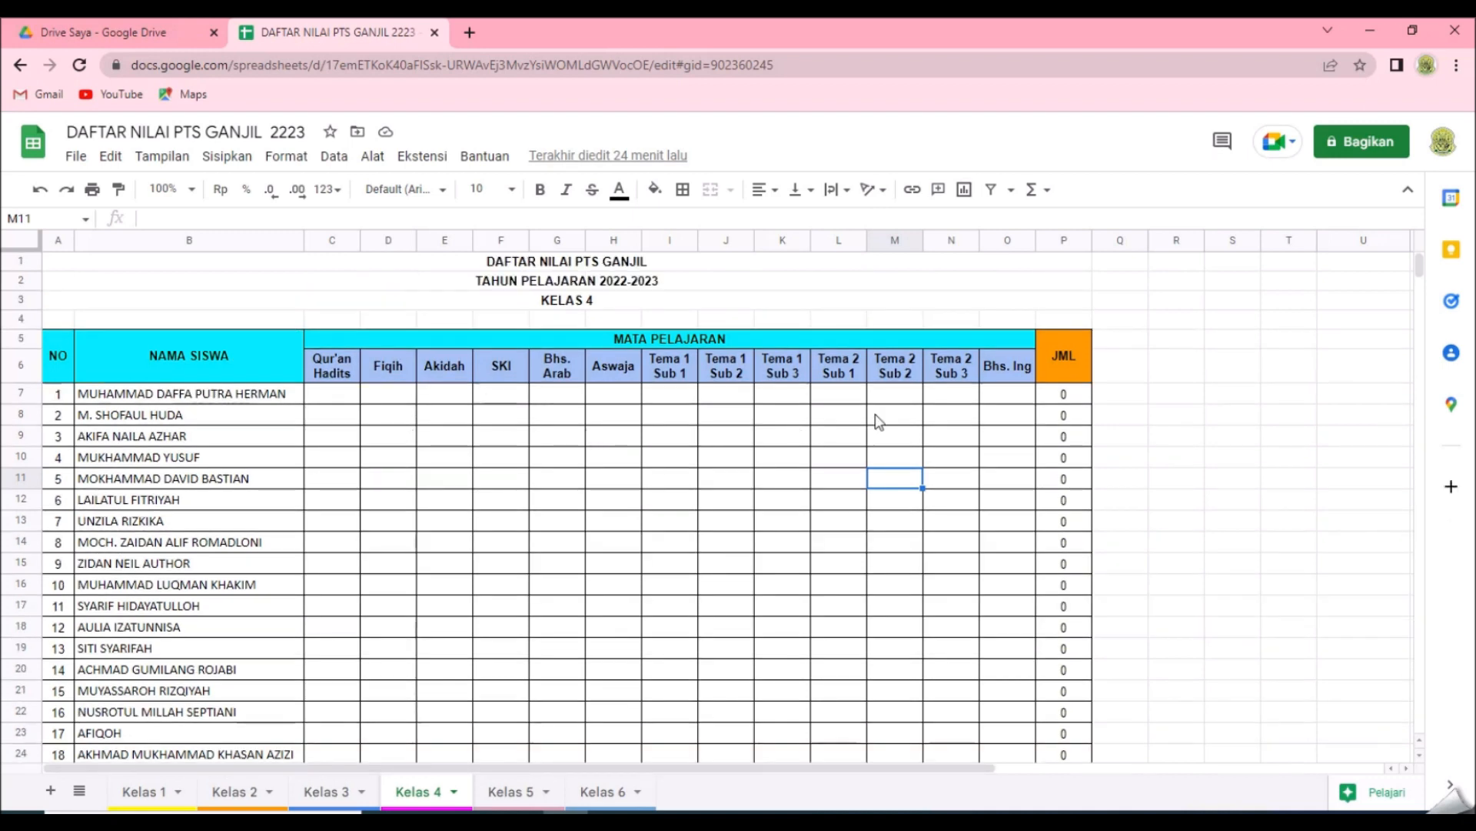
scroll(496, 489, "down", 1)
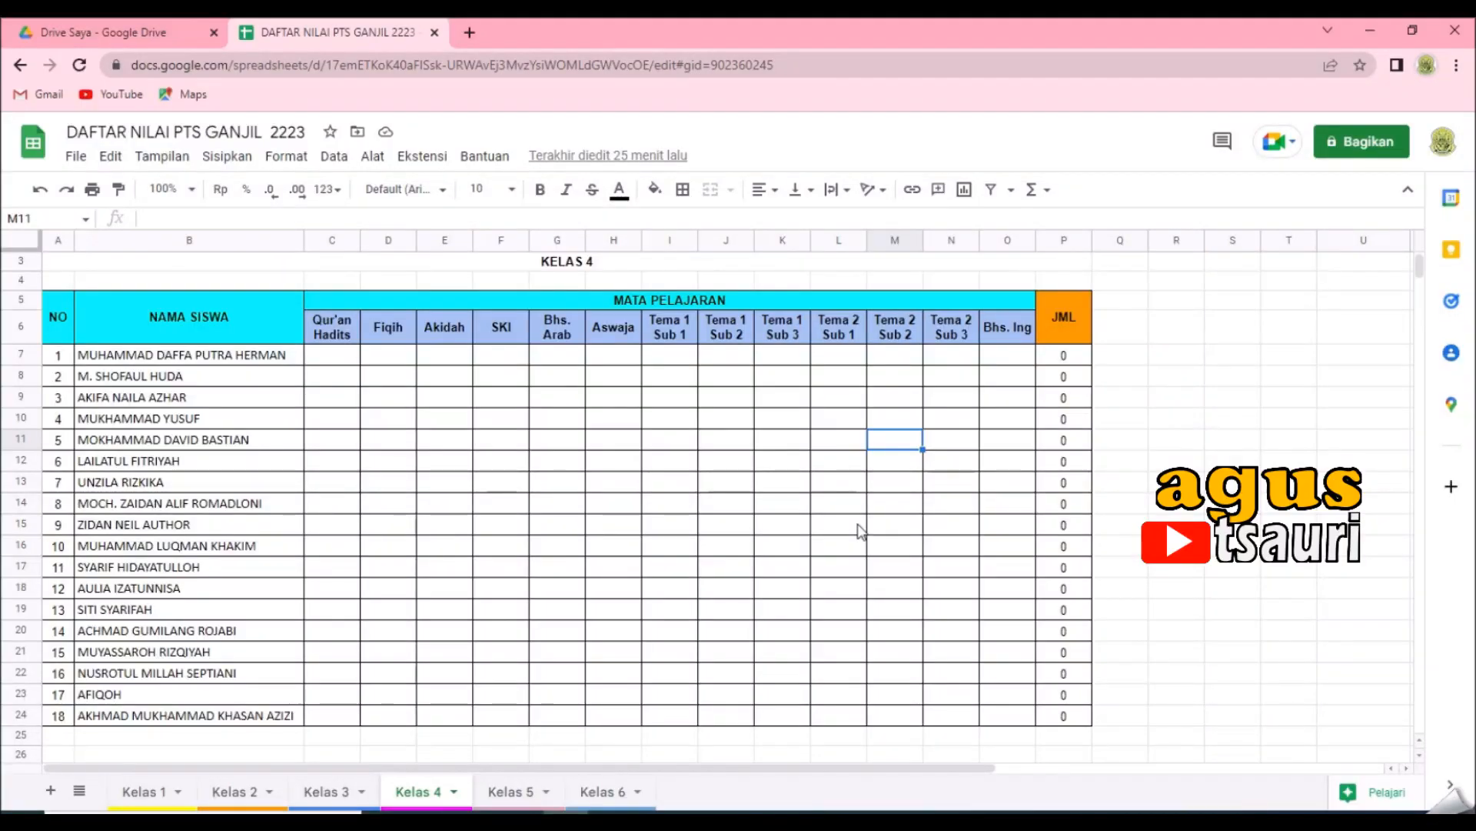
scroll(860, 530, "up", 1)
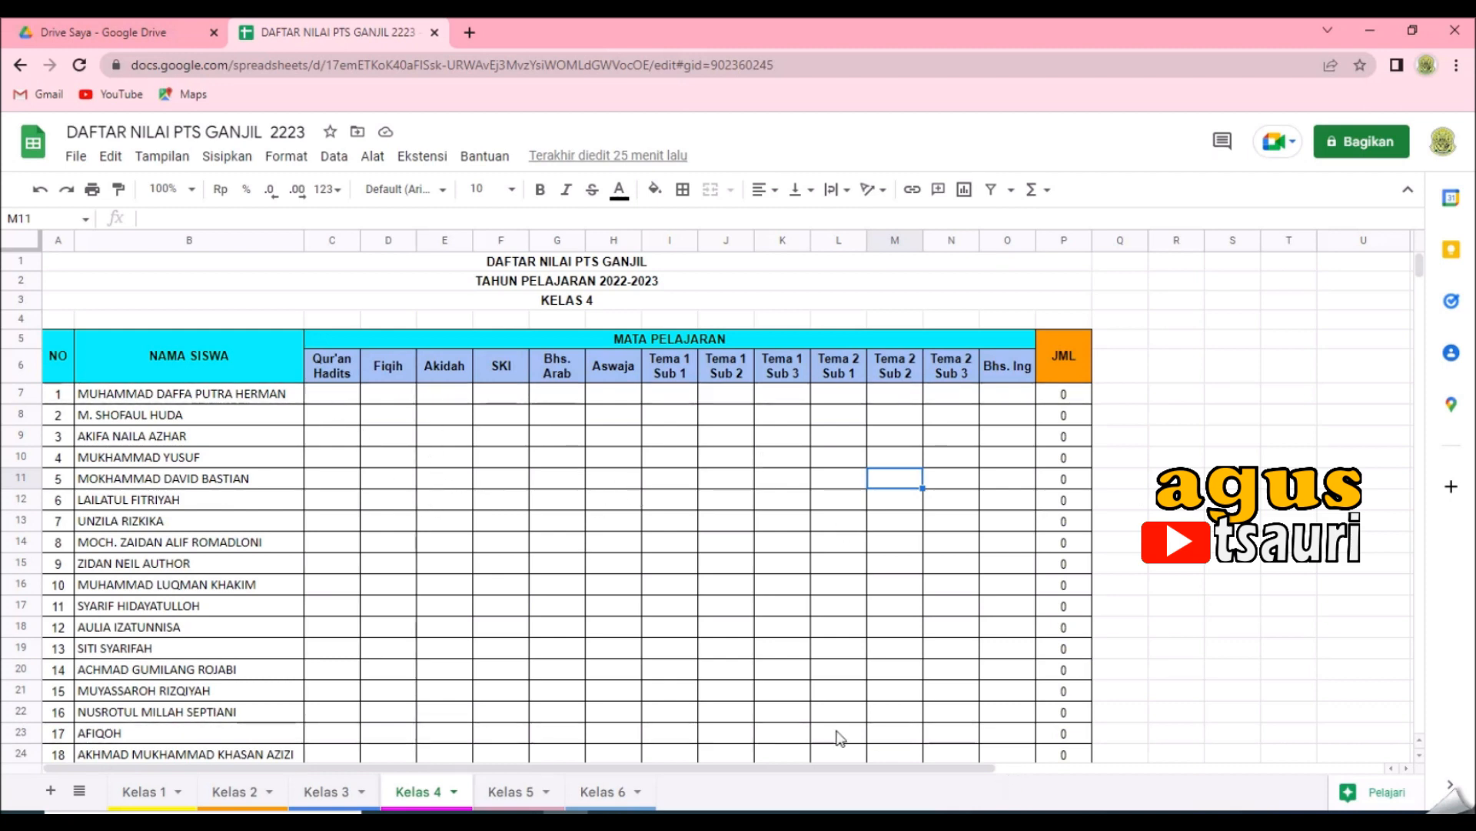
- Center the score cells C7:O24 of the Kelas 4 sheet horizontally
scroll(854, 477, "down", 1)
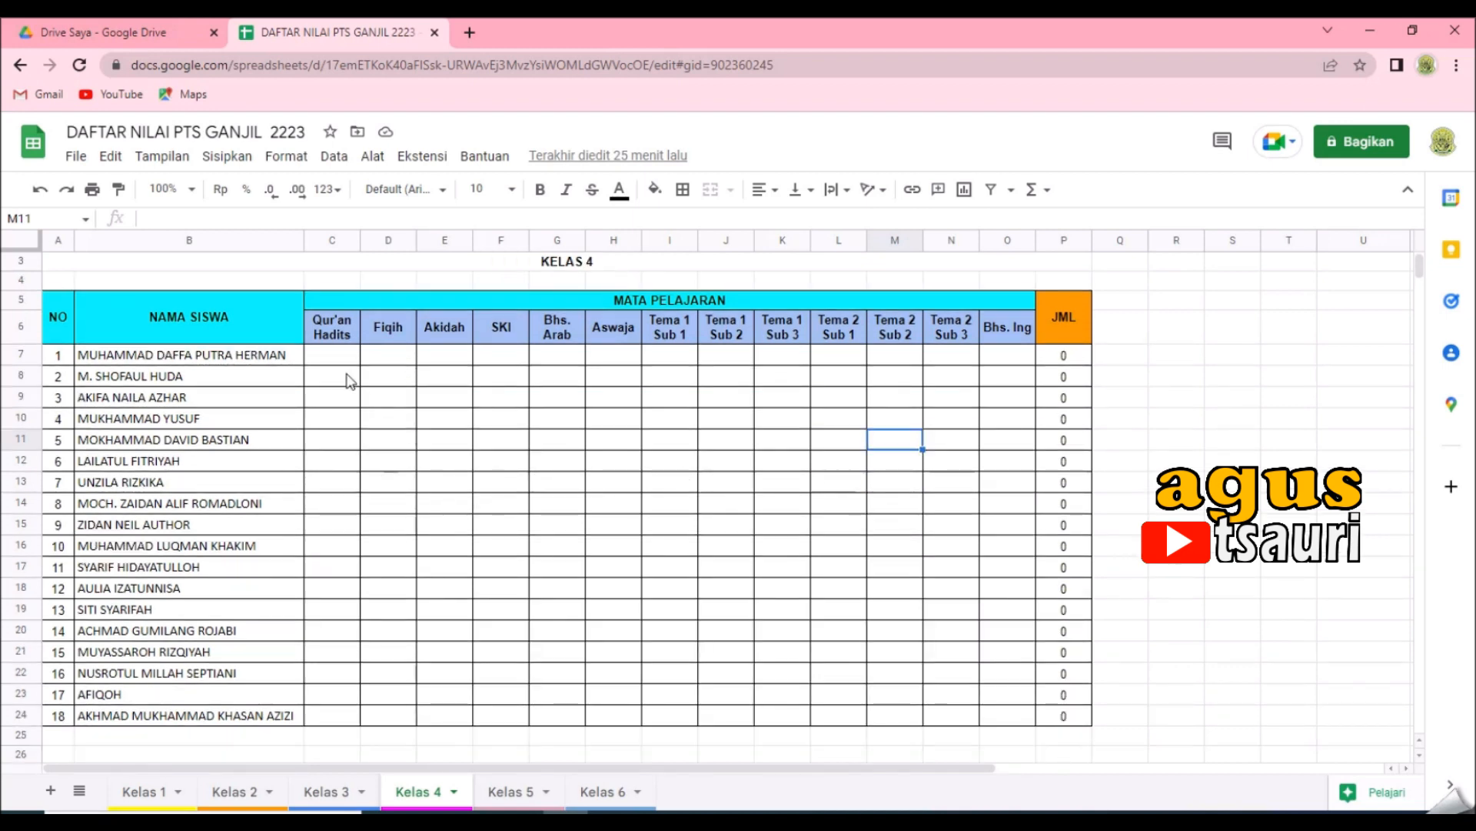
left_click_drag(336, 360, 987, 728)
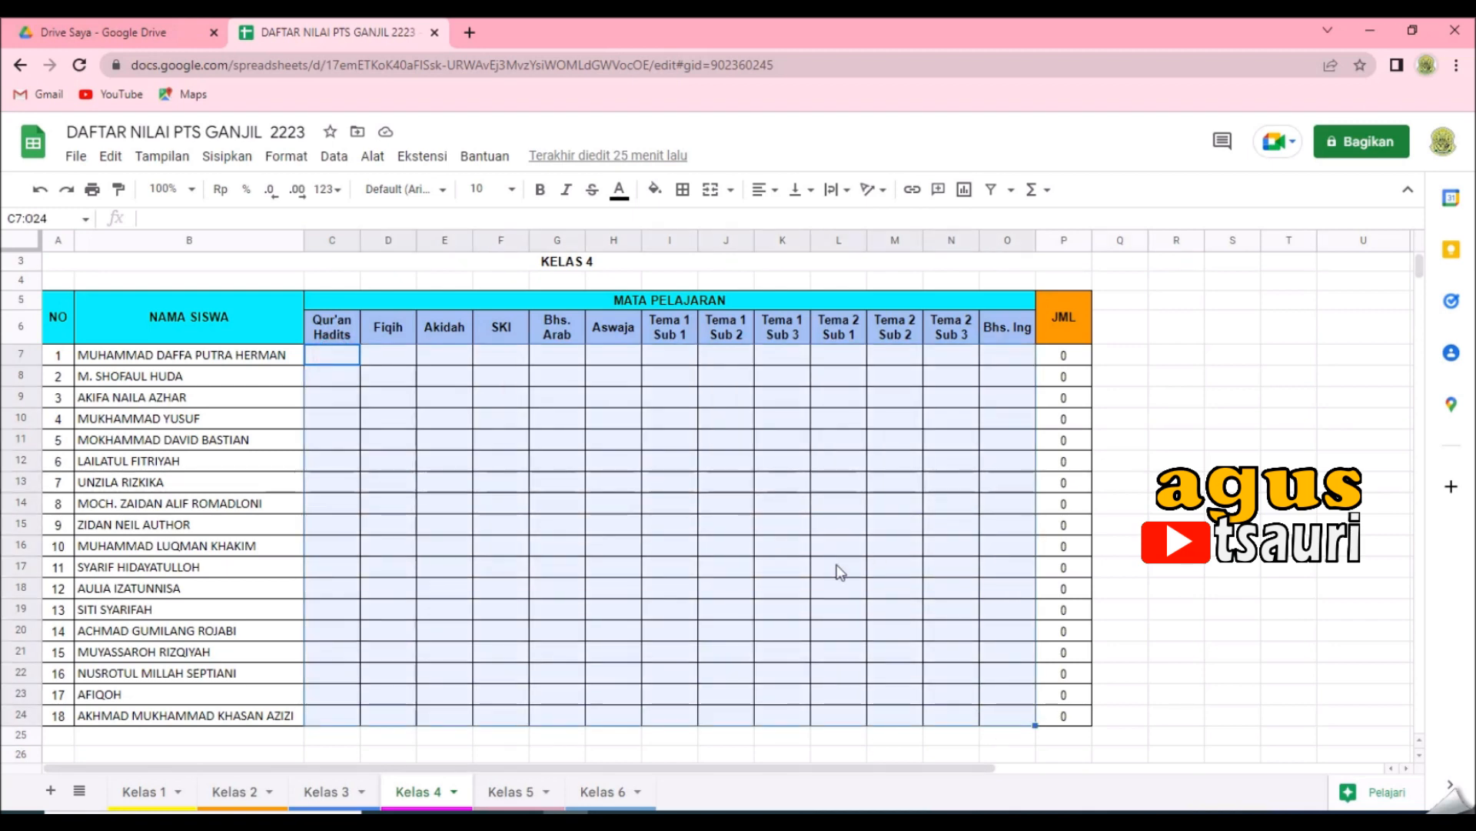
scroll(846, 569, "up", 1)
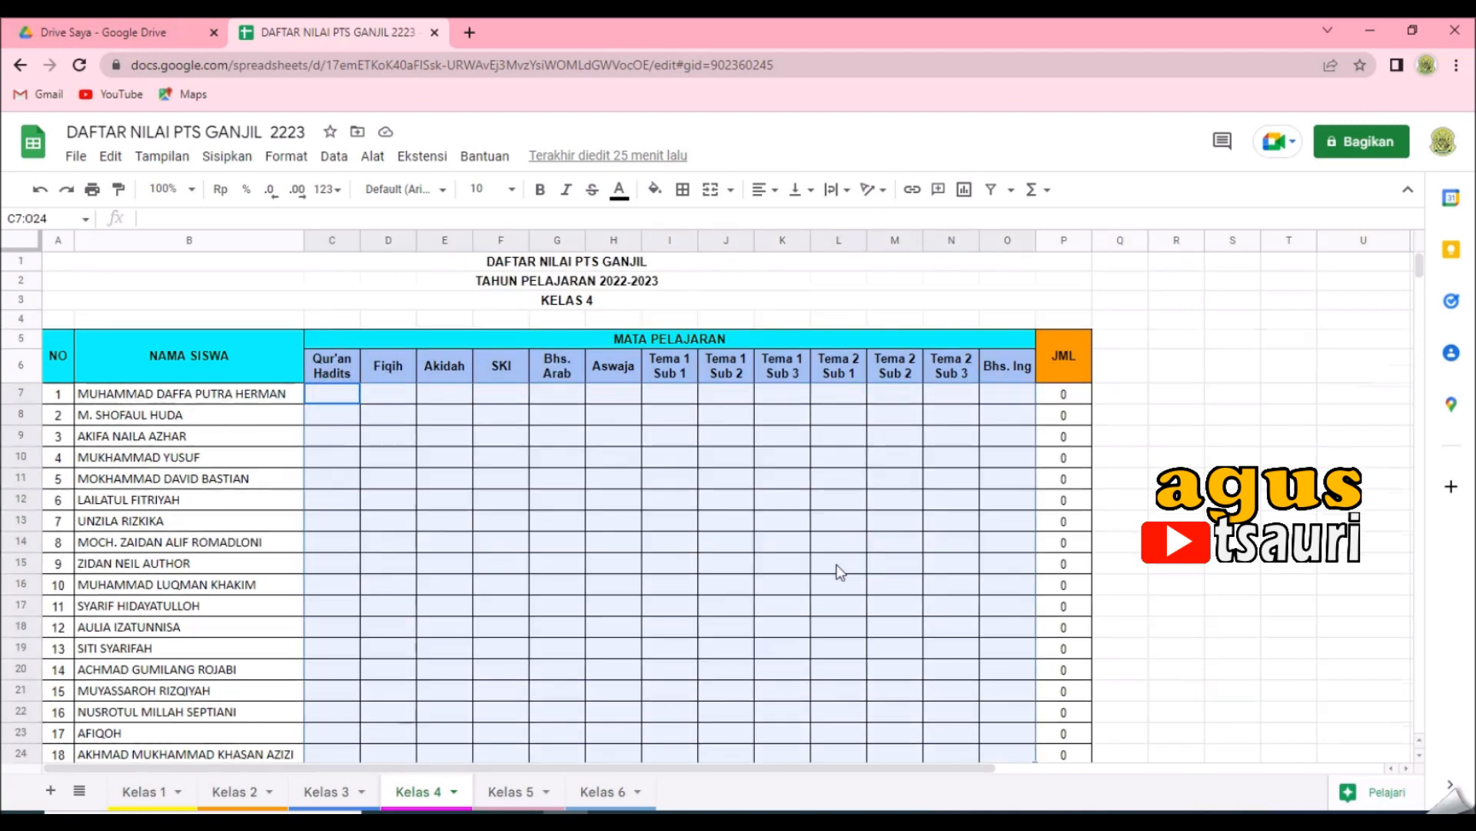
left_click(775, 194)
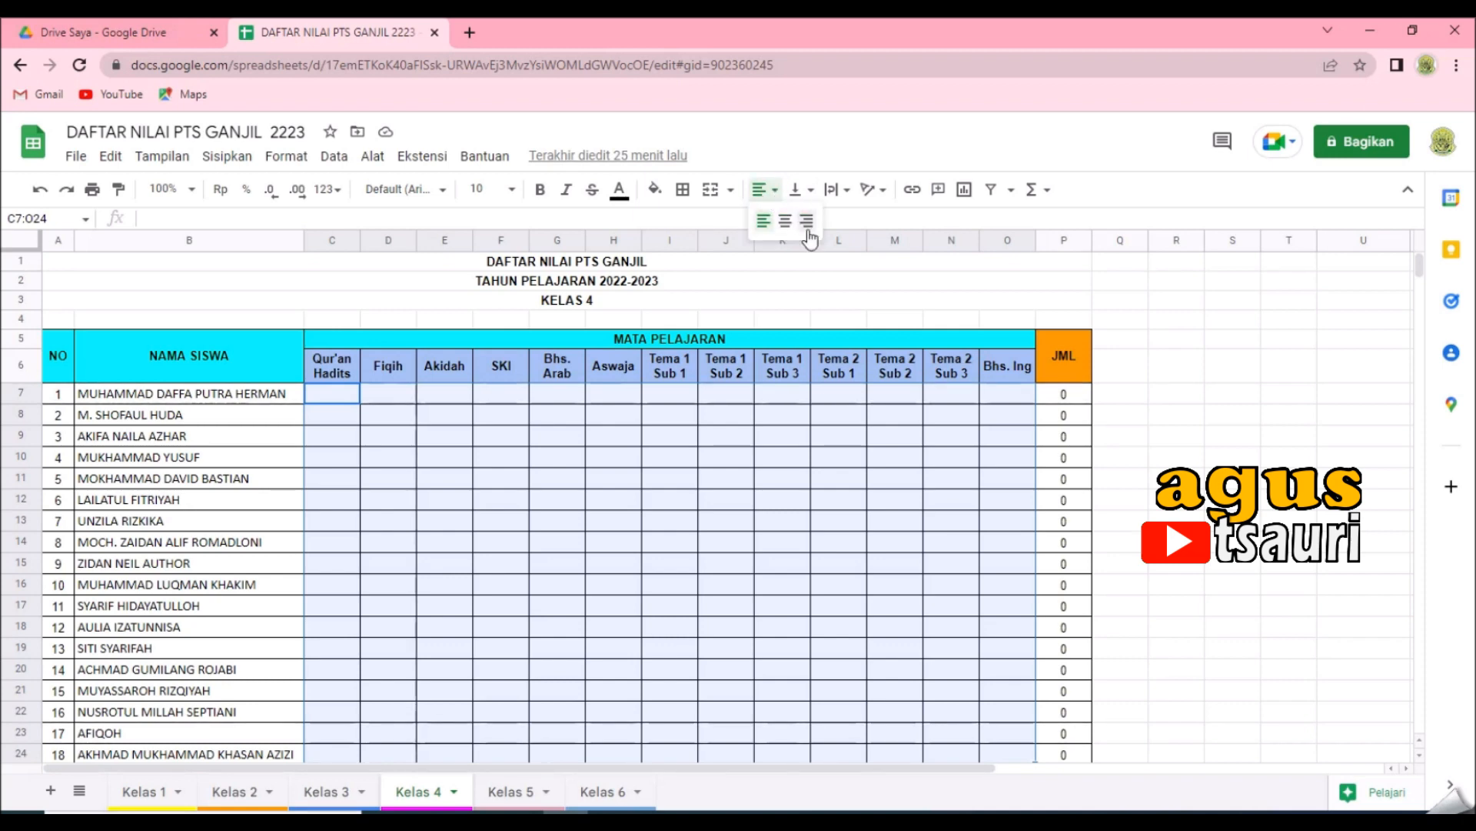
left_click(785, 221)
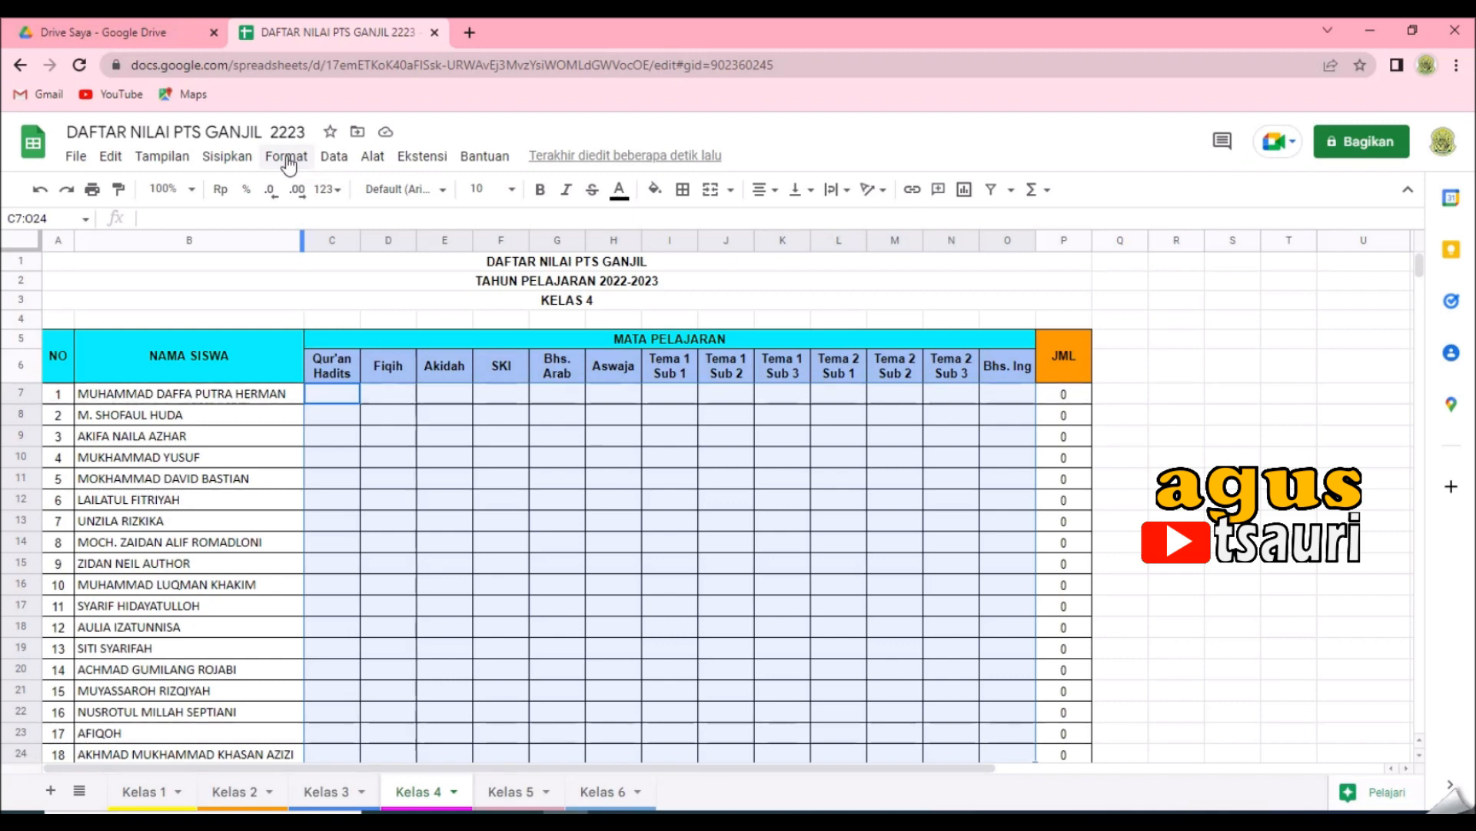
- Create a conditional formatting rule for C7:O24 with the condition "Kurang dari atau sama dengan" 65
scroll(750, 484, "down", 1)
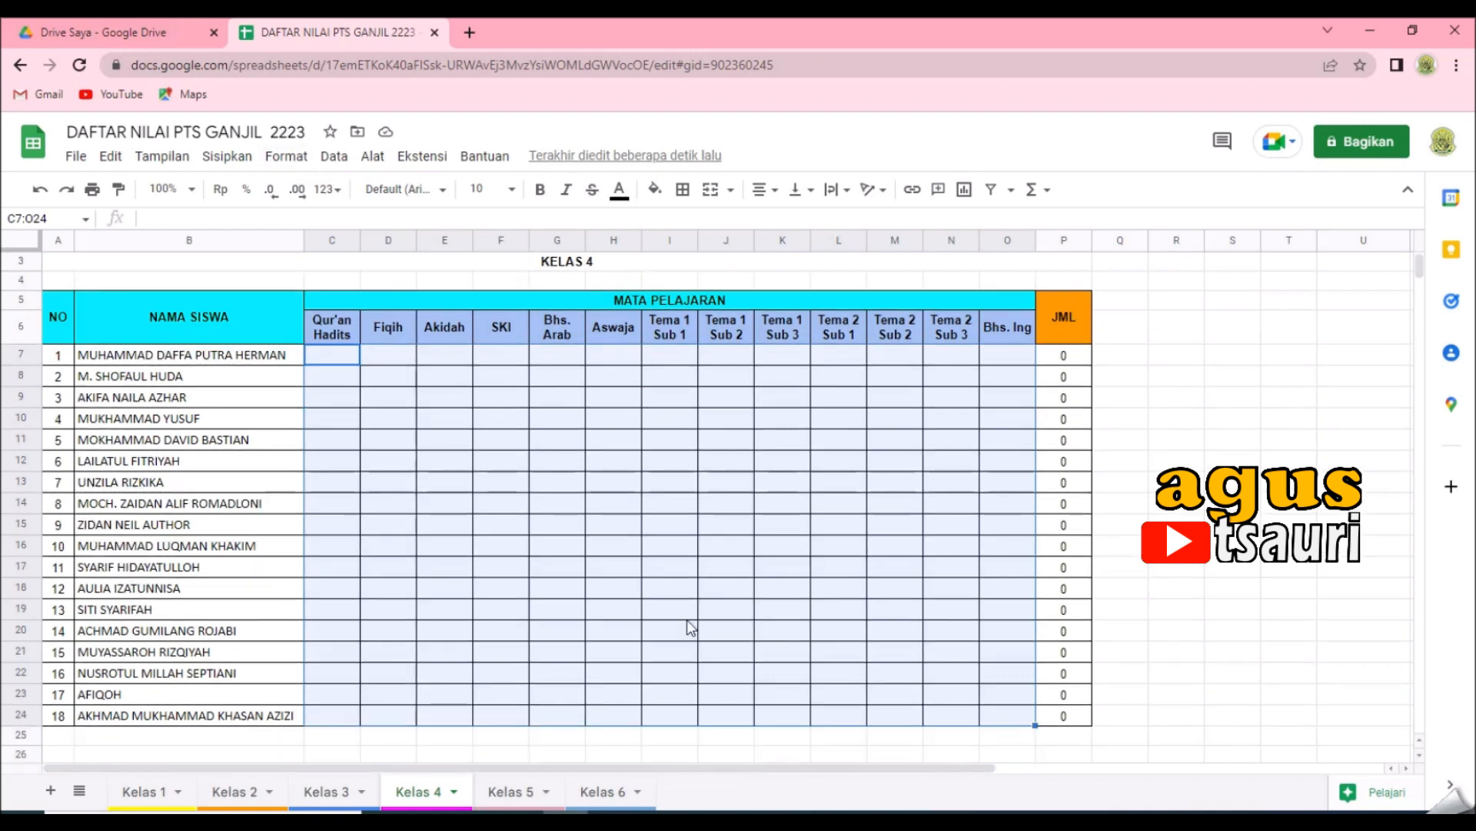
scroll(689, 626, "up", 1)
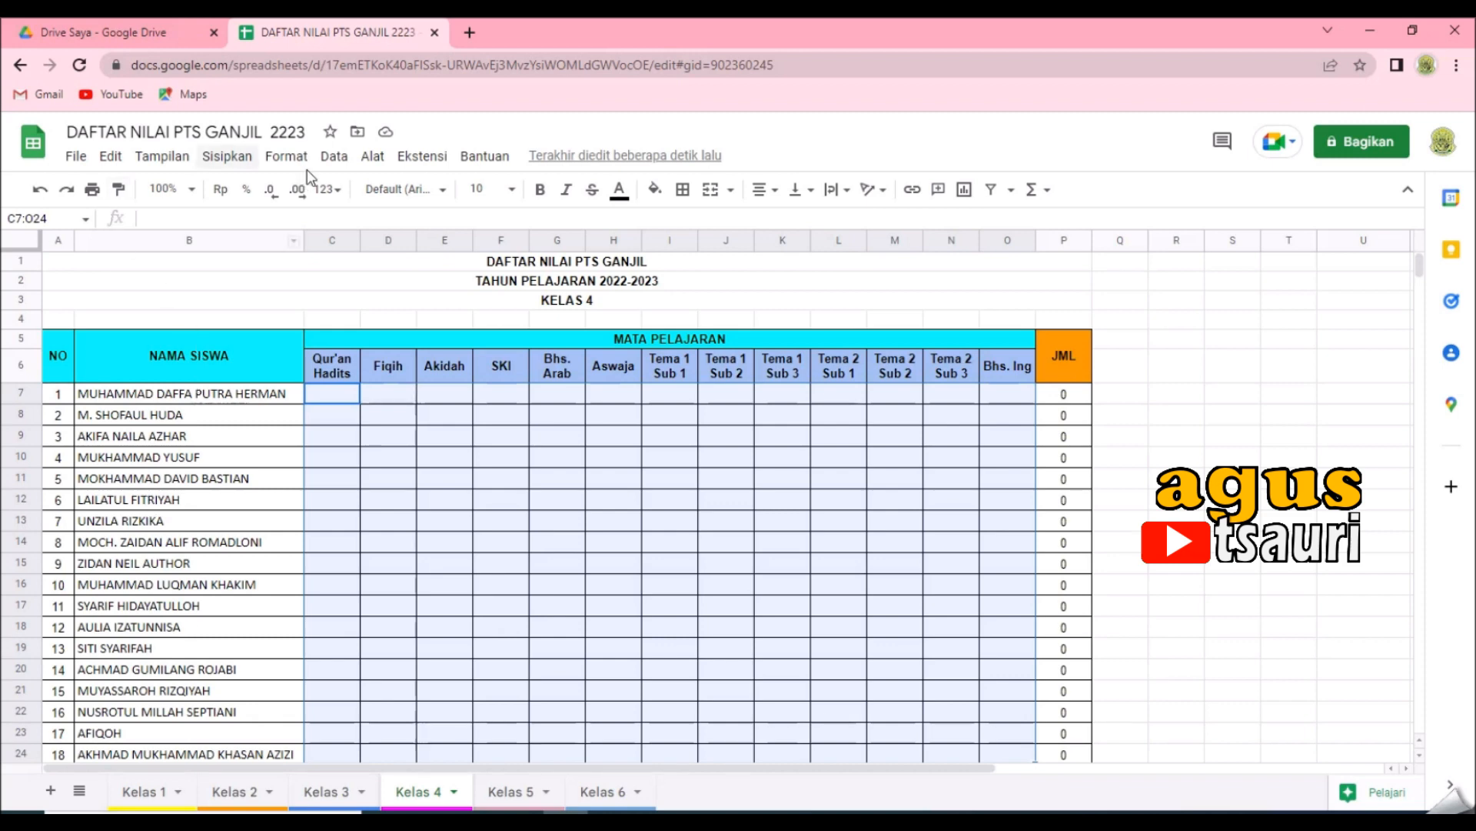
left_click(286, 158)
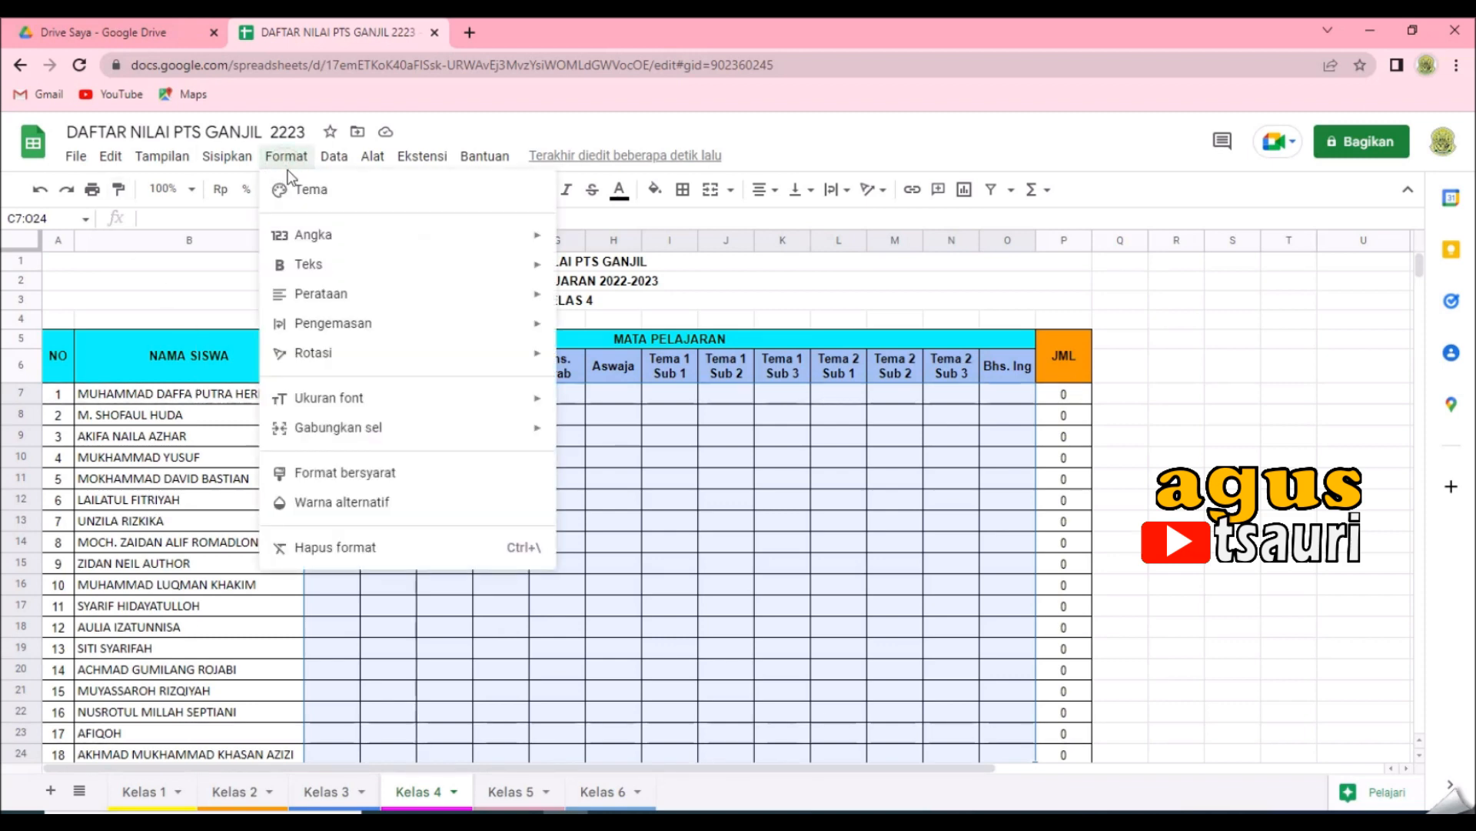
left_click(343, 474)
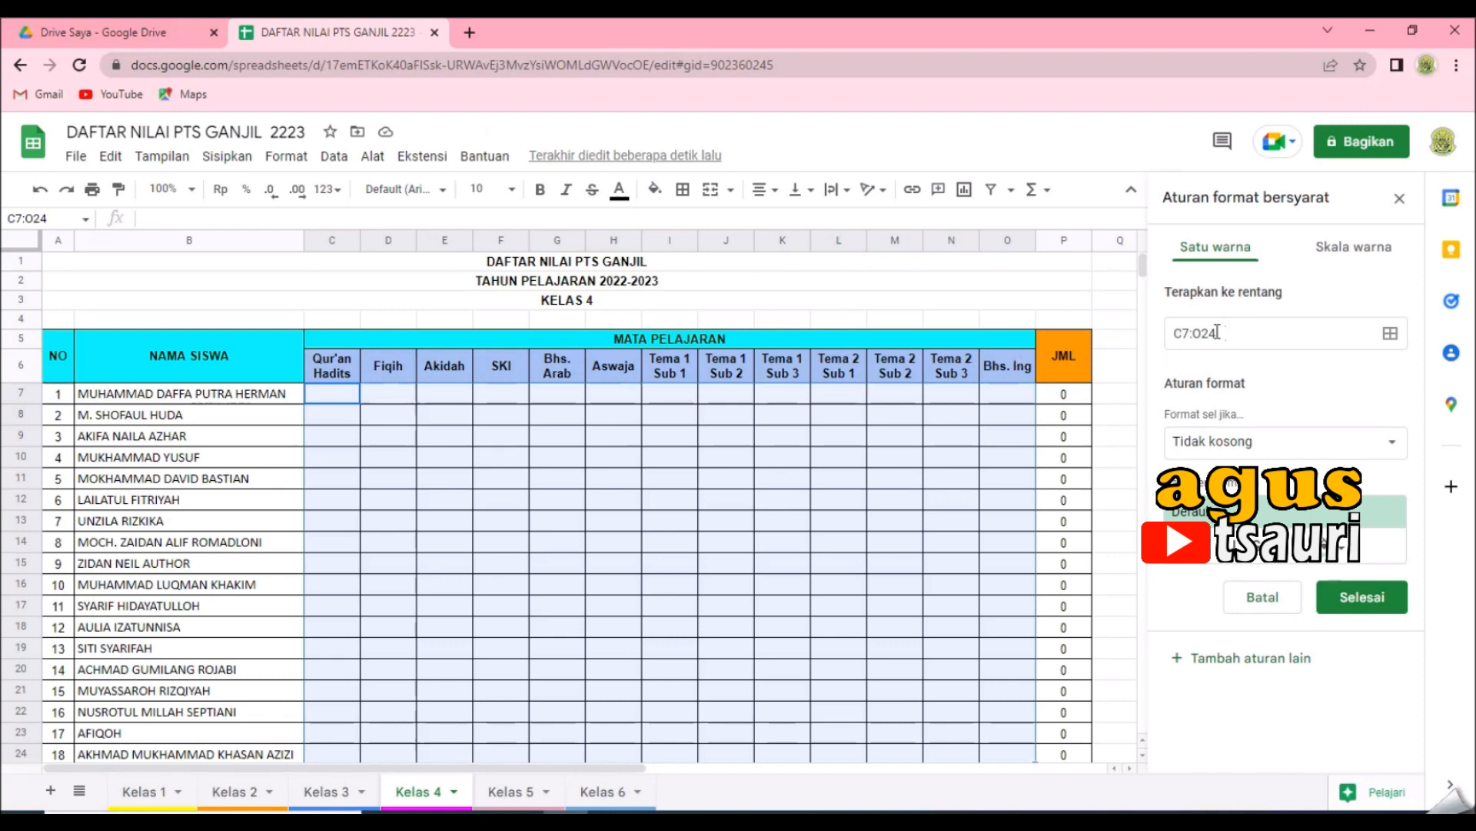
scroll(412, 569, "down", 3)
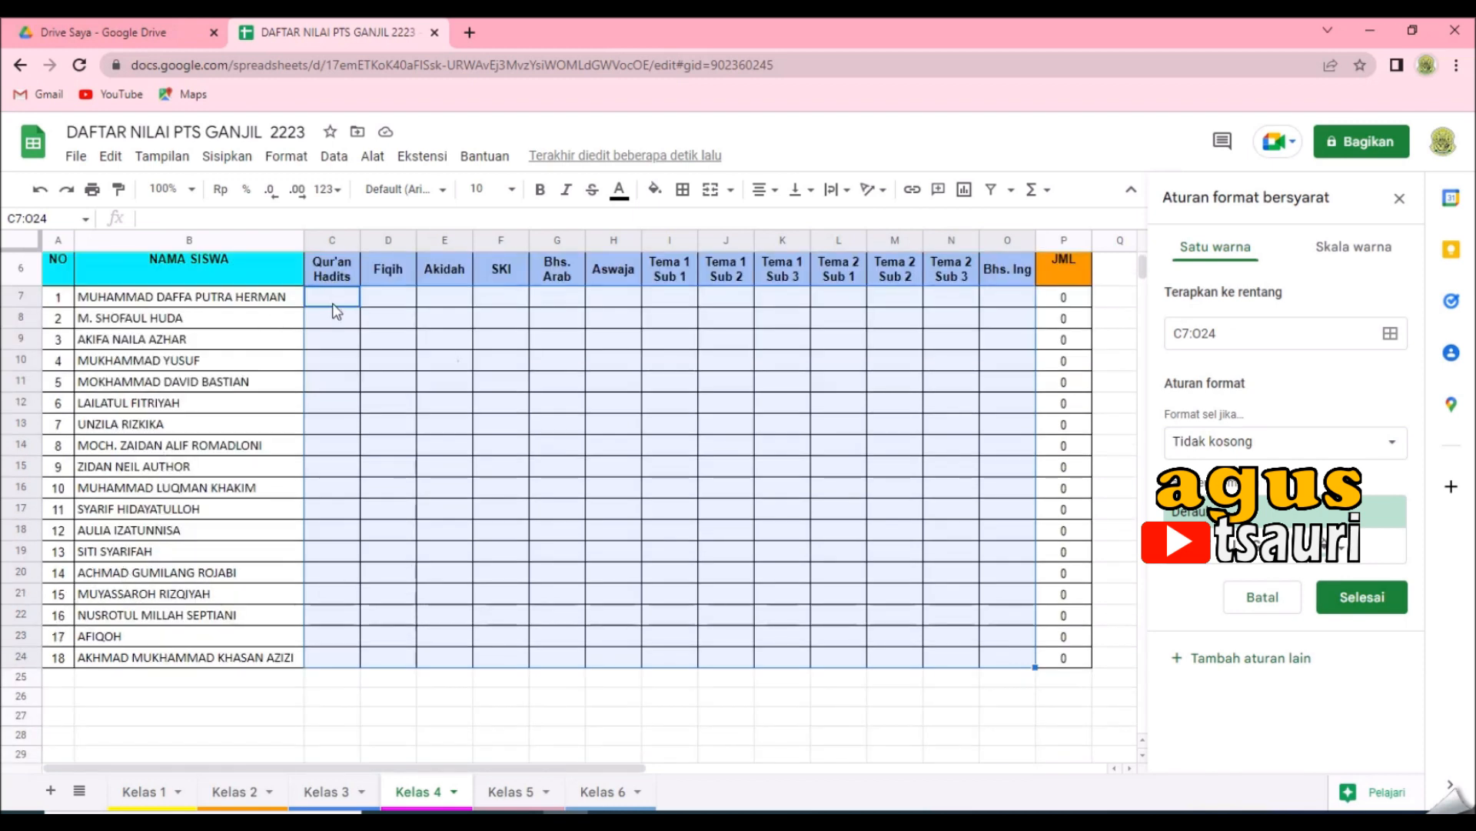
scroll(930, 644, "up", 3)
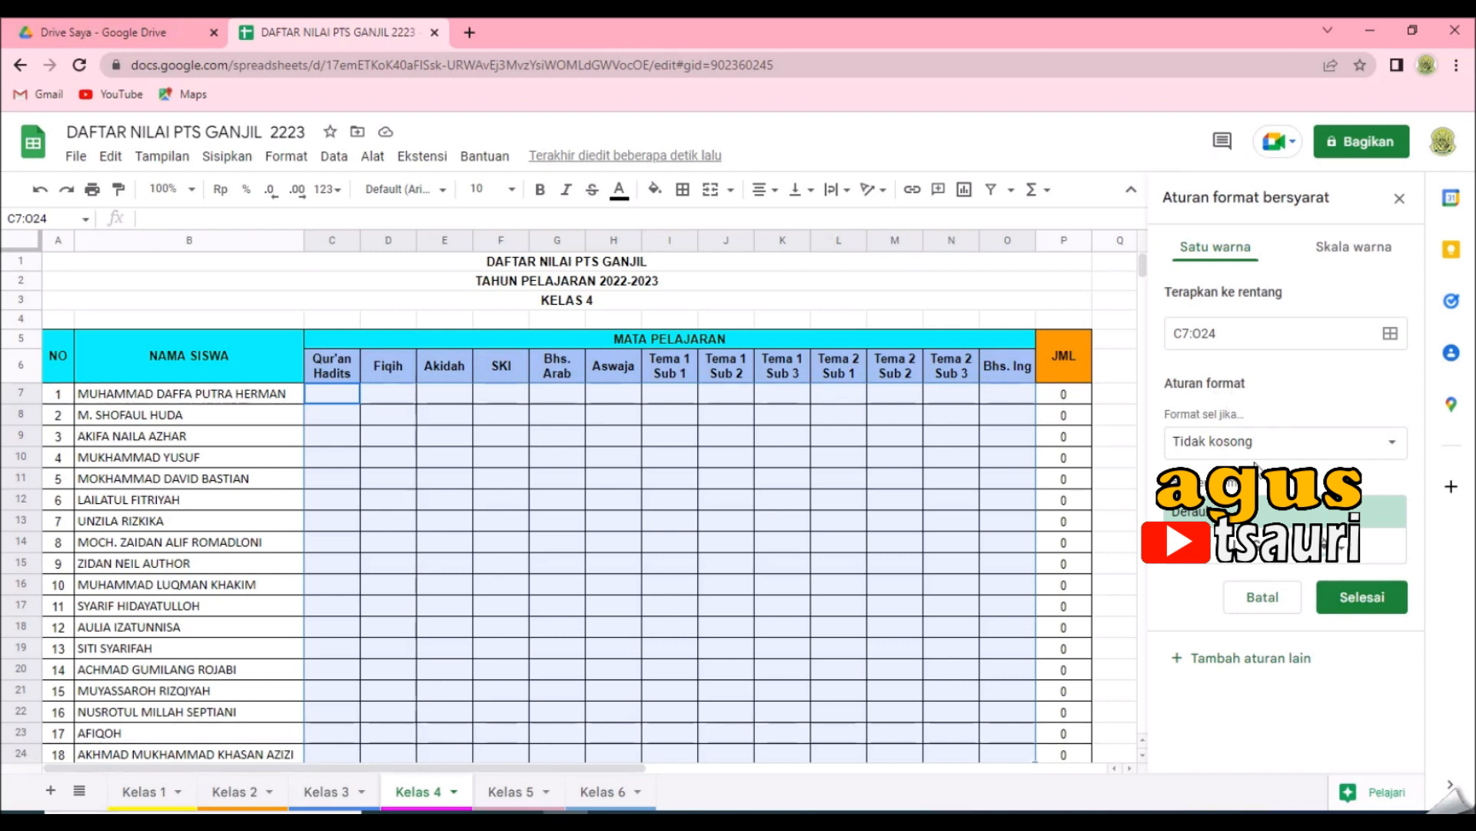
left_click(1251, 442)
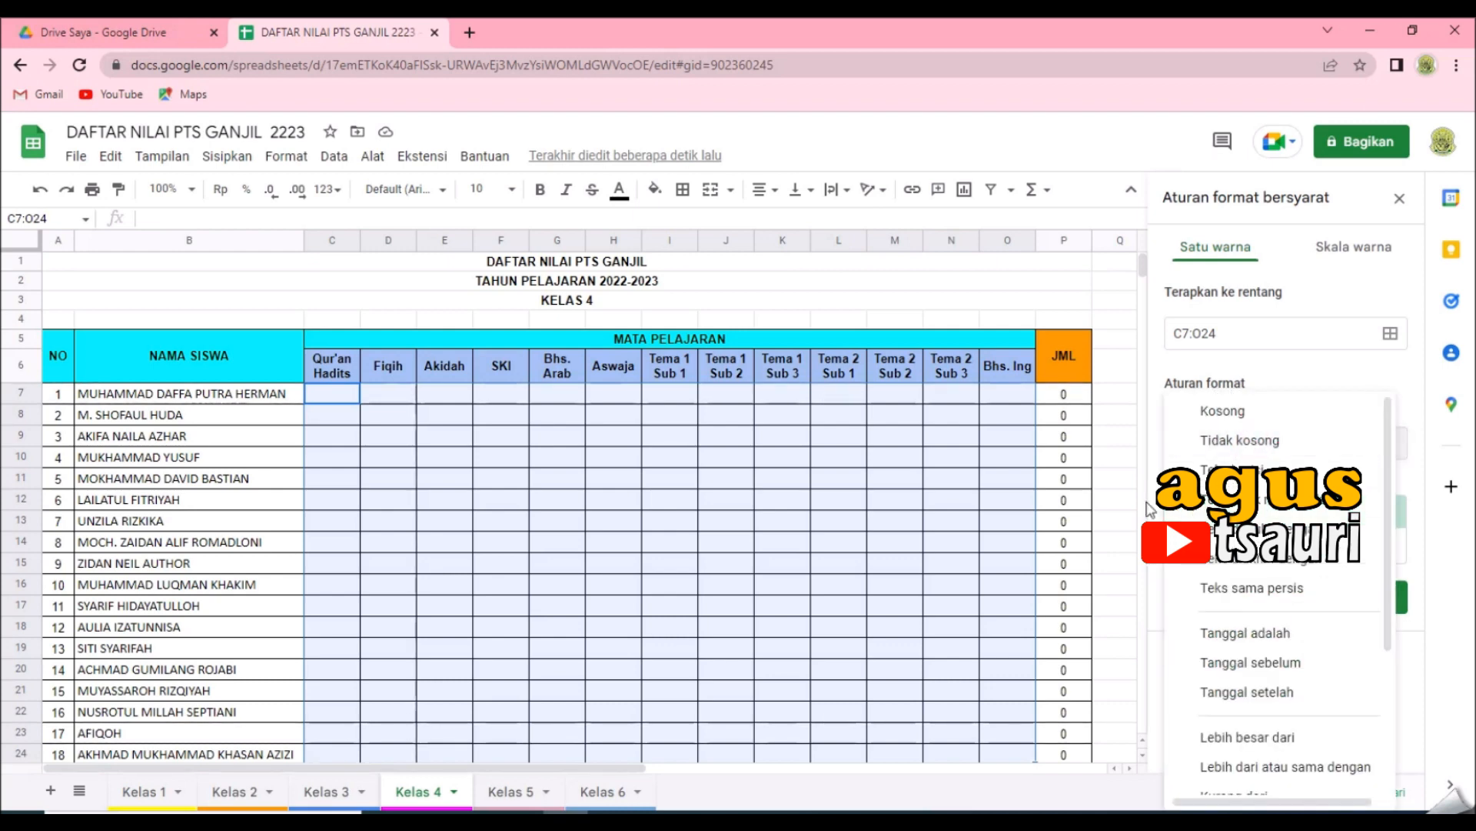
scroll(1265, 627, "down", 3)
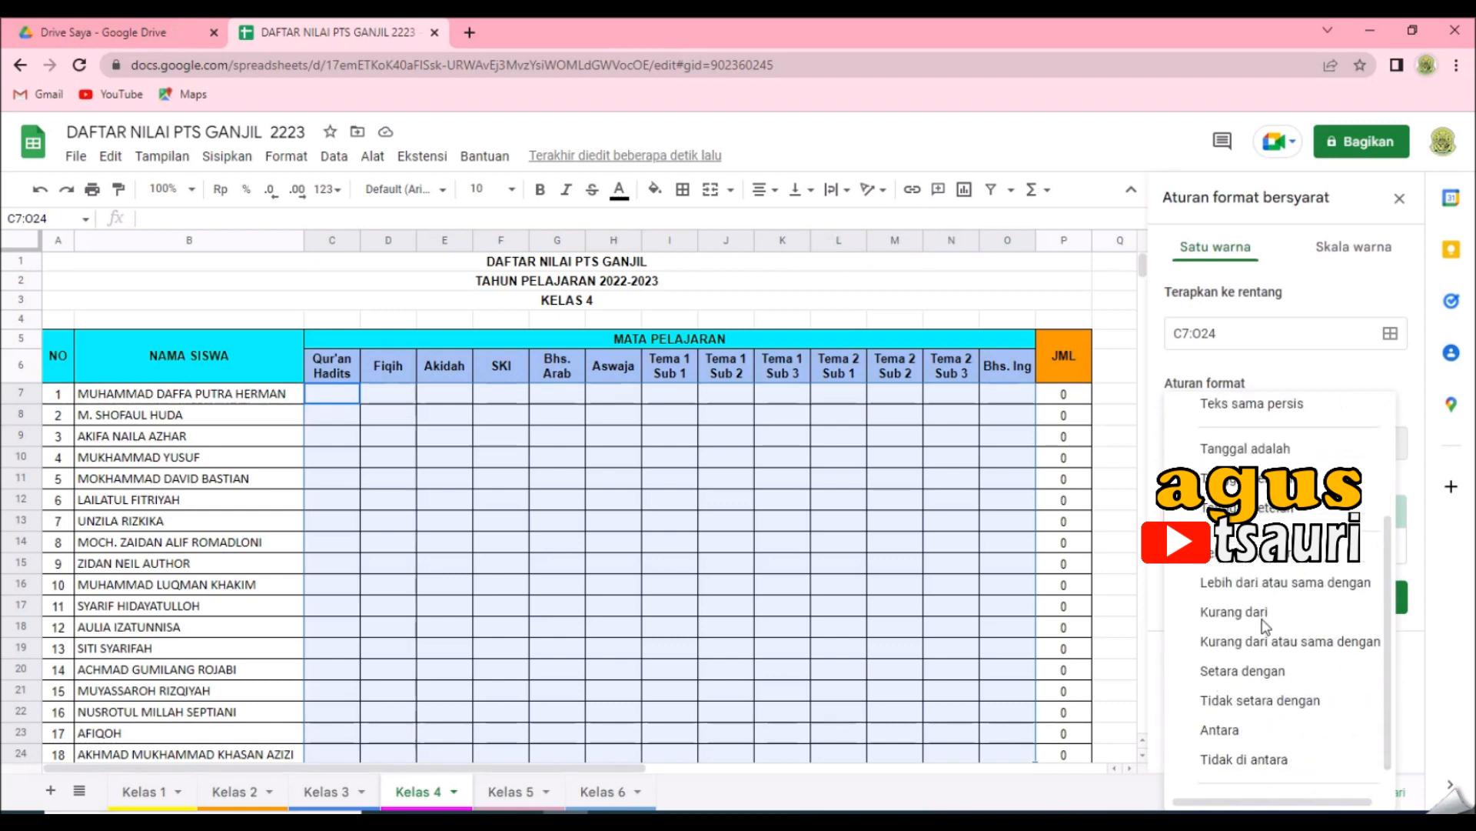
left_click(1307, 650)
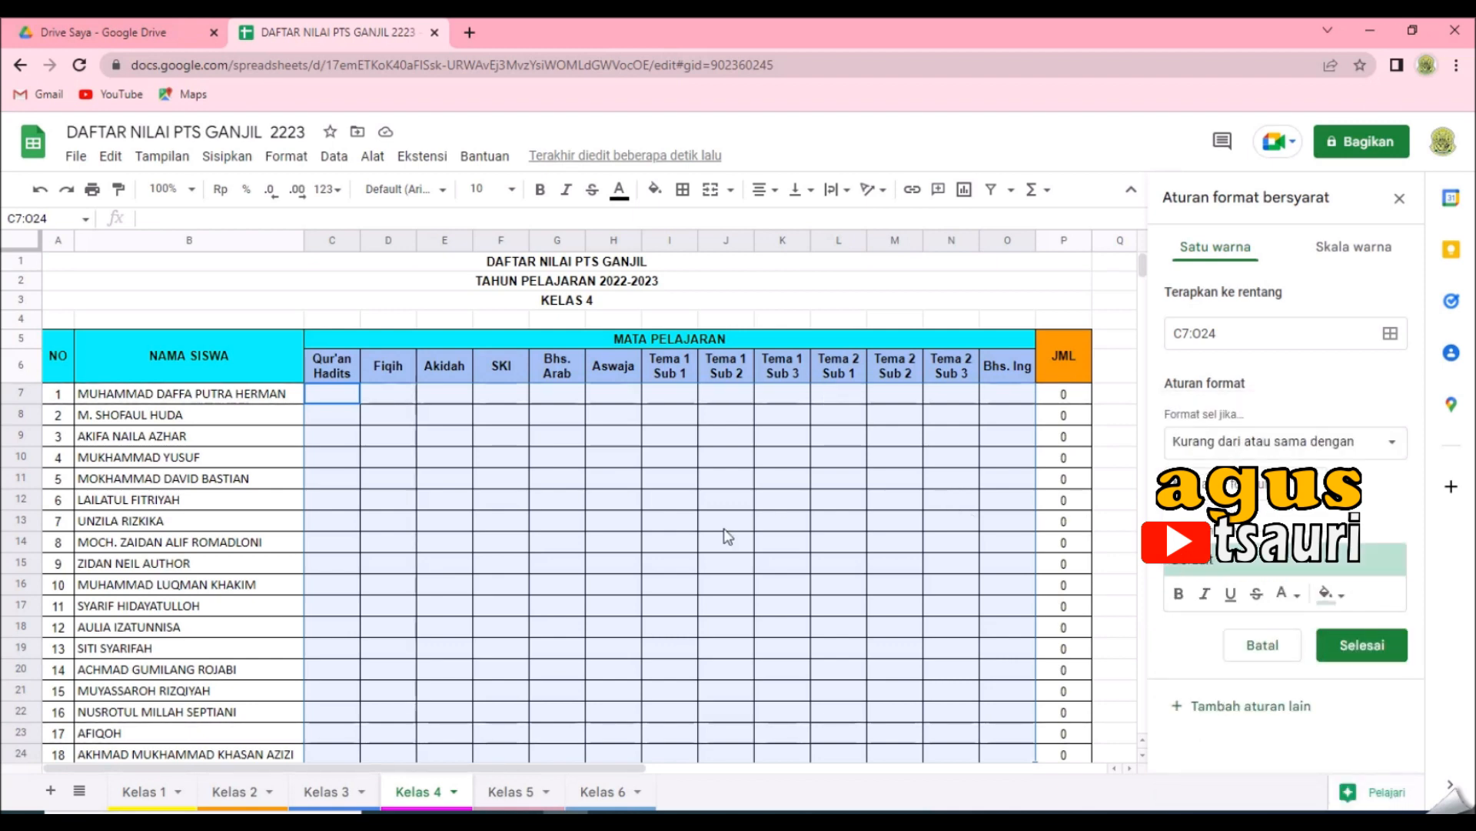
left_click(1262, 486)
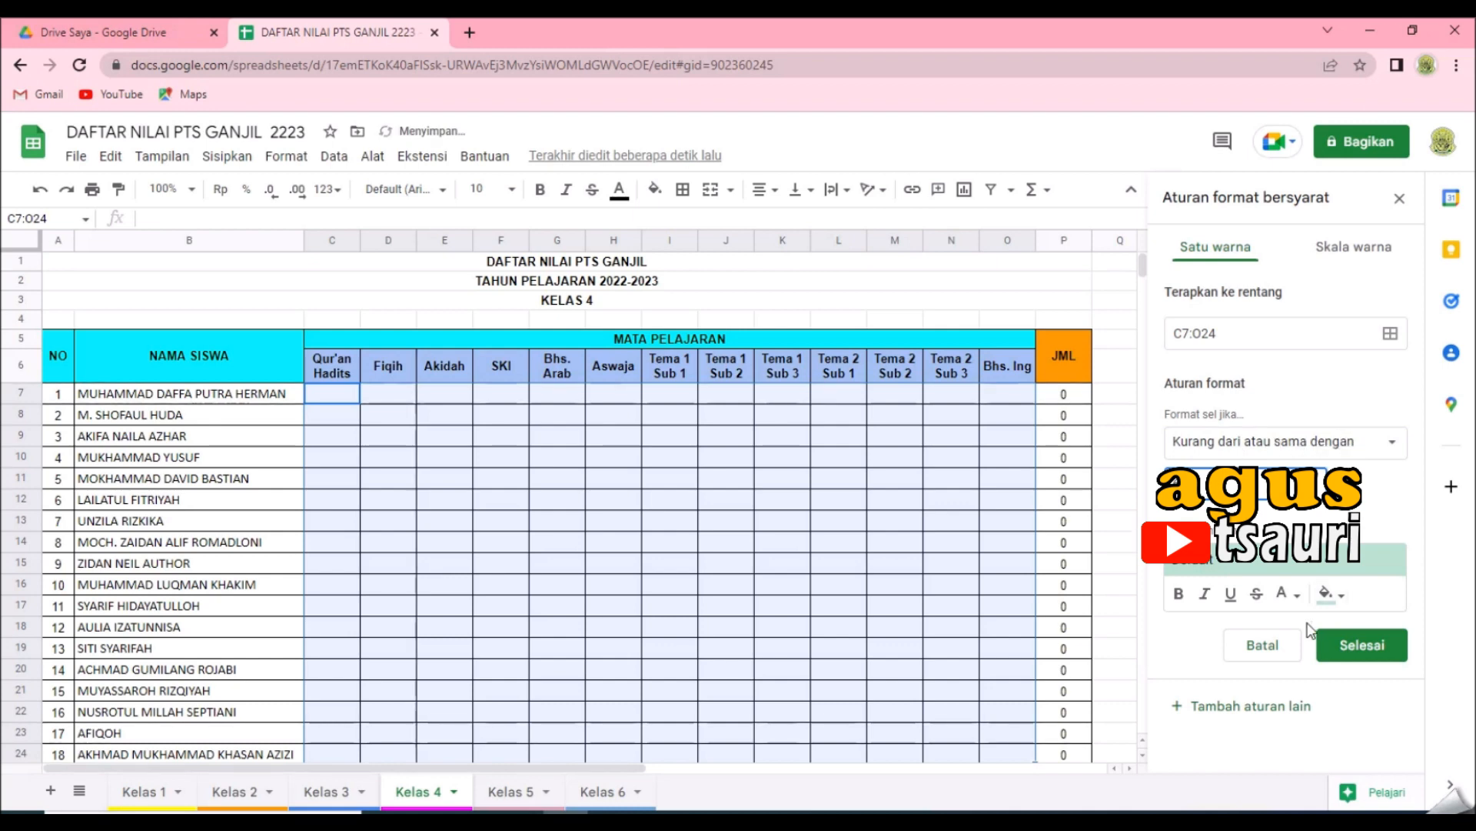
- Give the 65 rule a red fill with white text and save it
left_click(1339, 596)
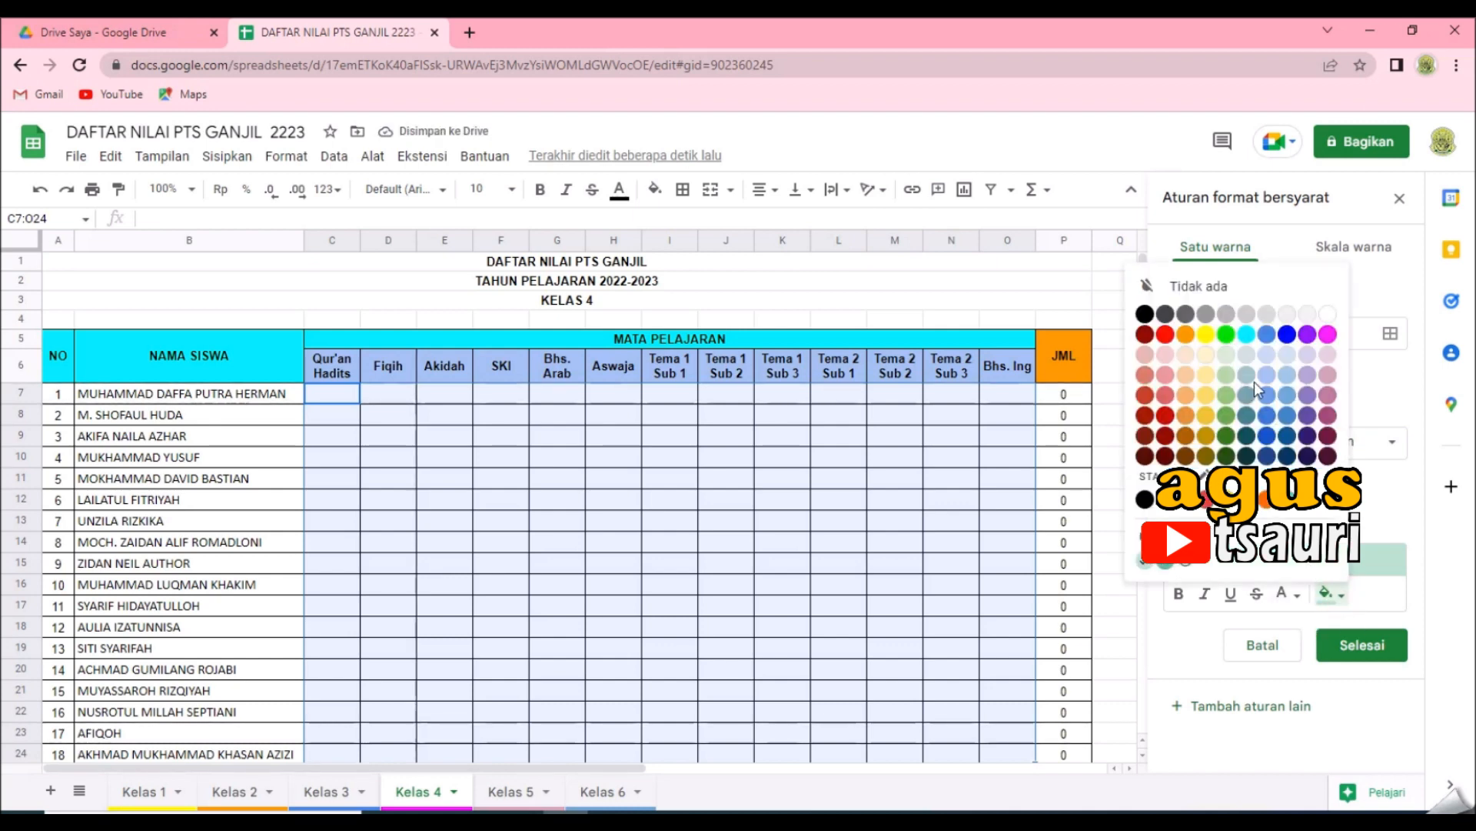
left_click(1169, 335)
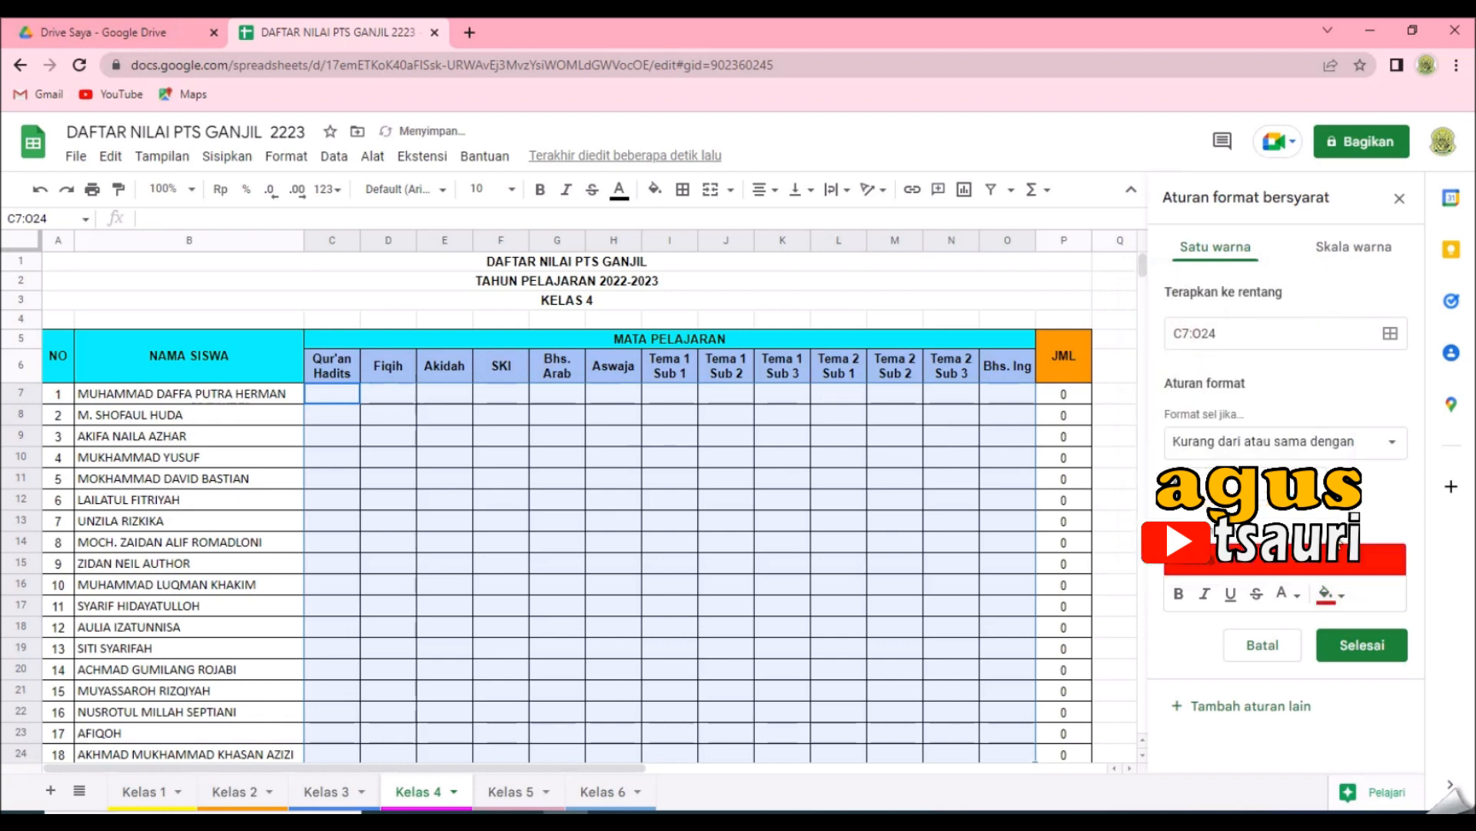
left_click(1298, 594)
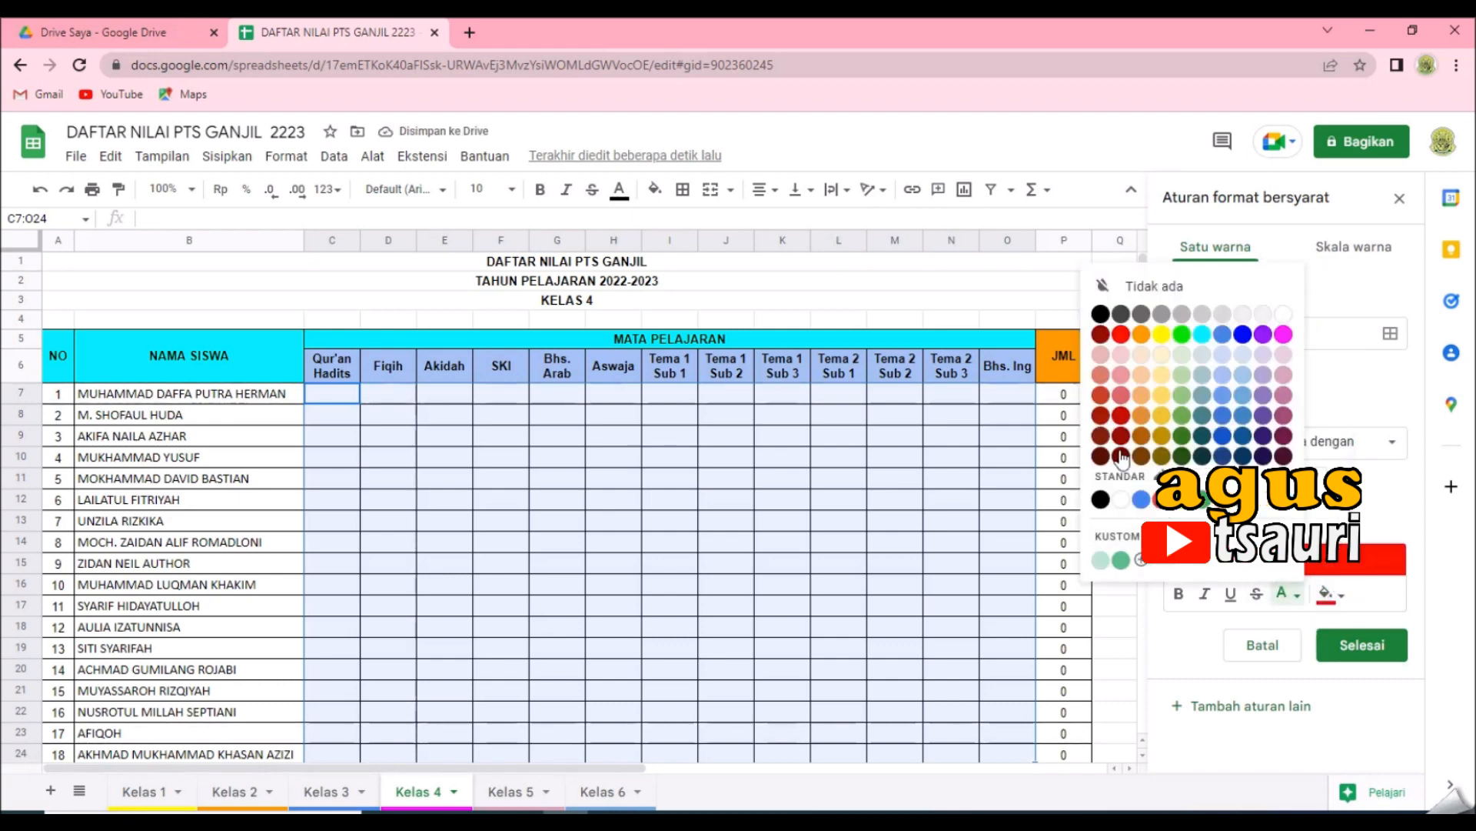
left_click(1283, 315)
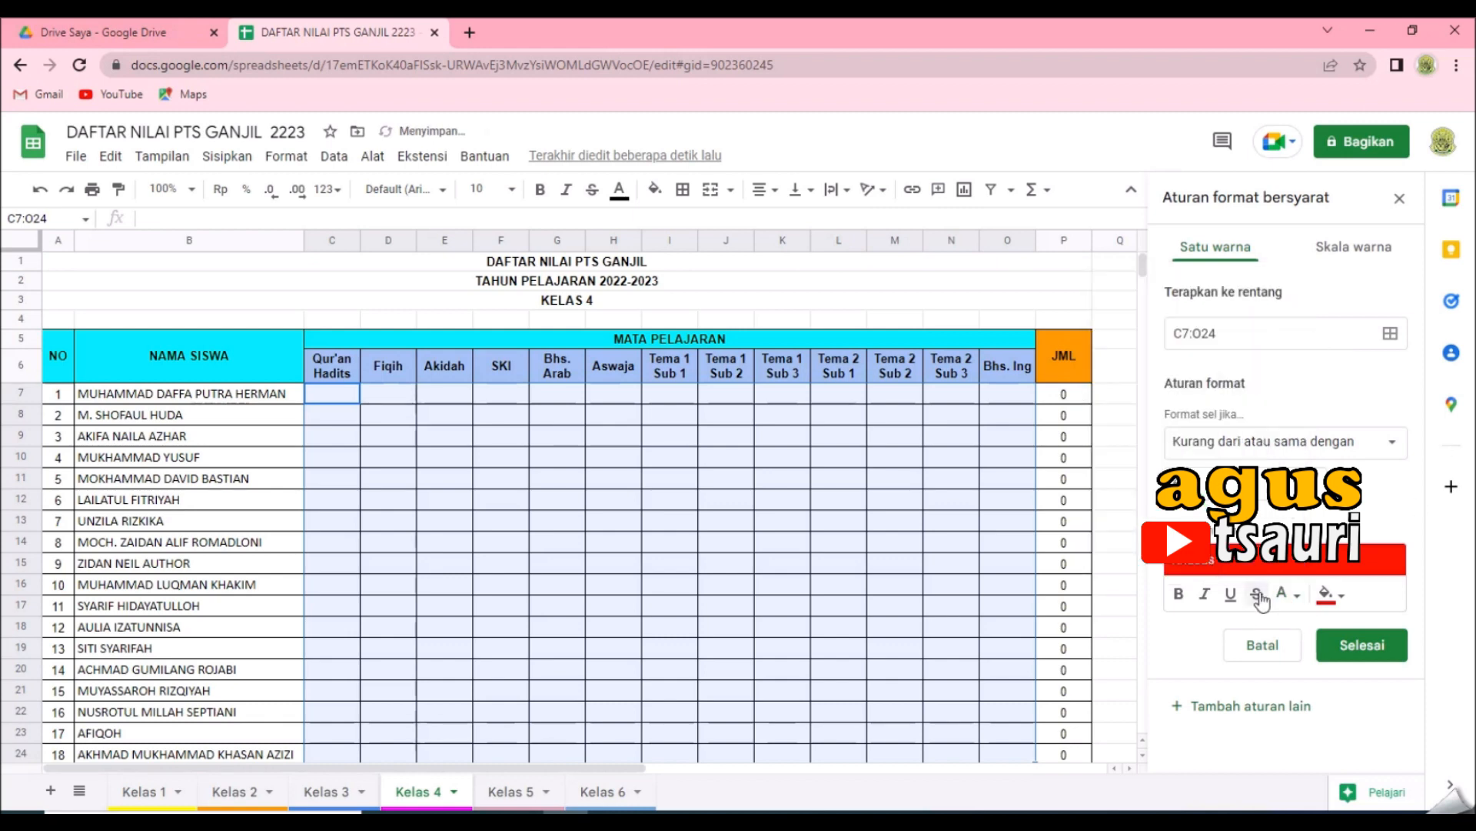
left_click(1353, 649)
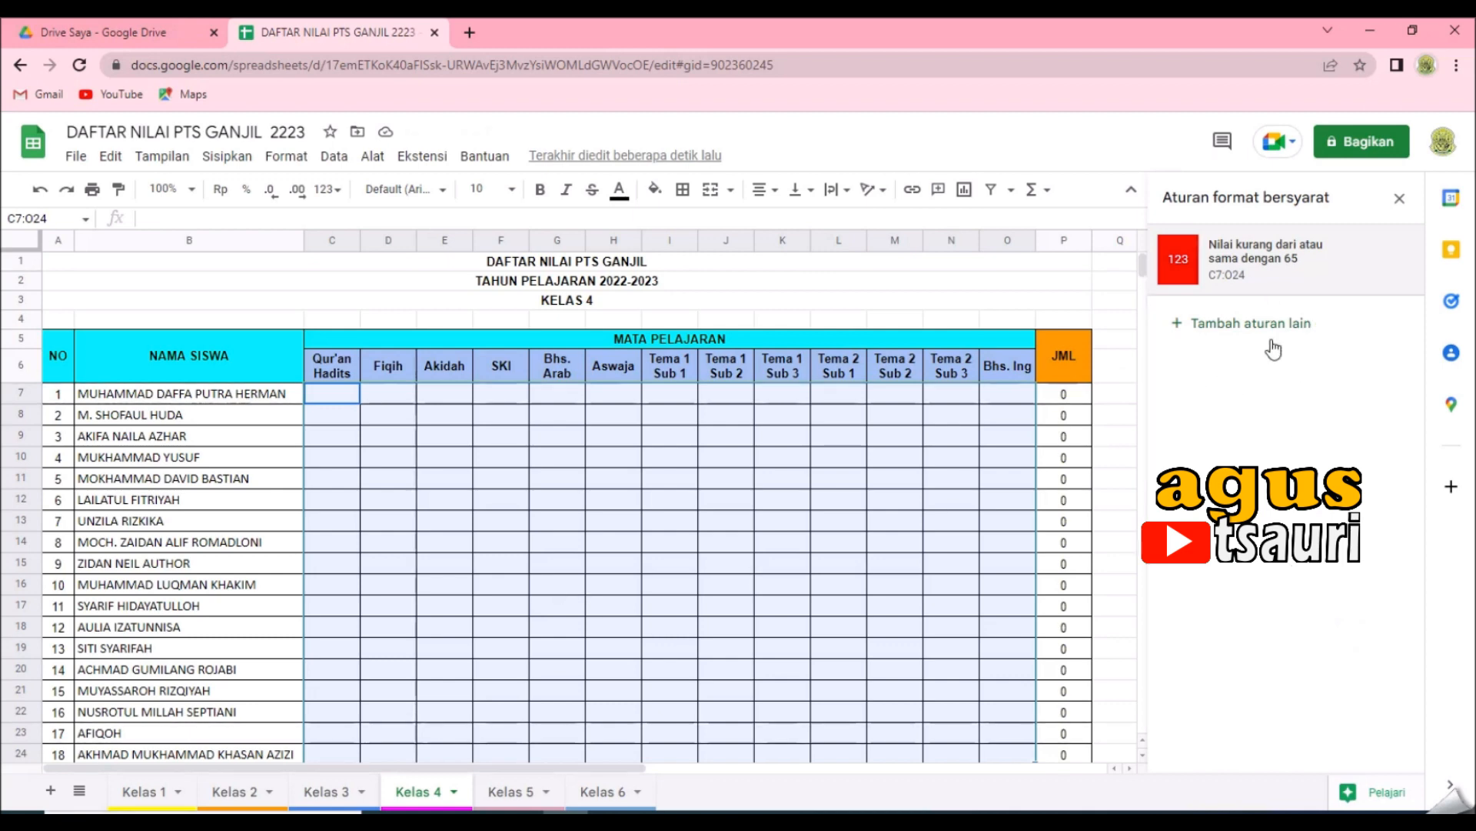
- Add another conditional formatting rule for C7:O24 with the condition "Kurang dari atau sama dengan" 70
left_click(1233, 325)
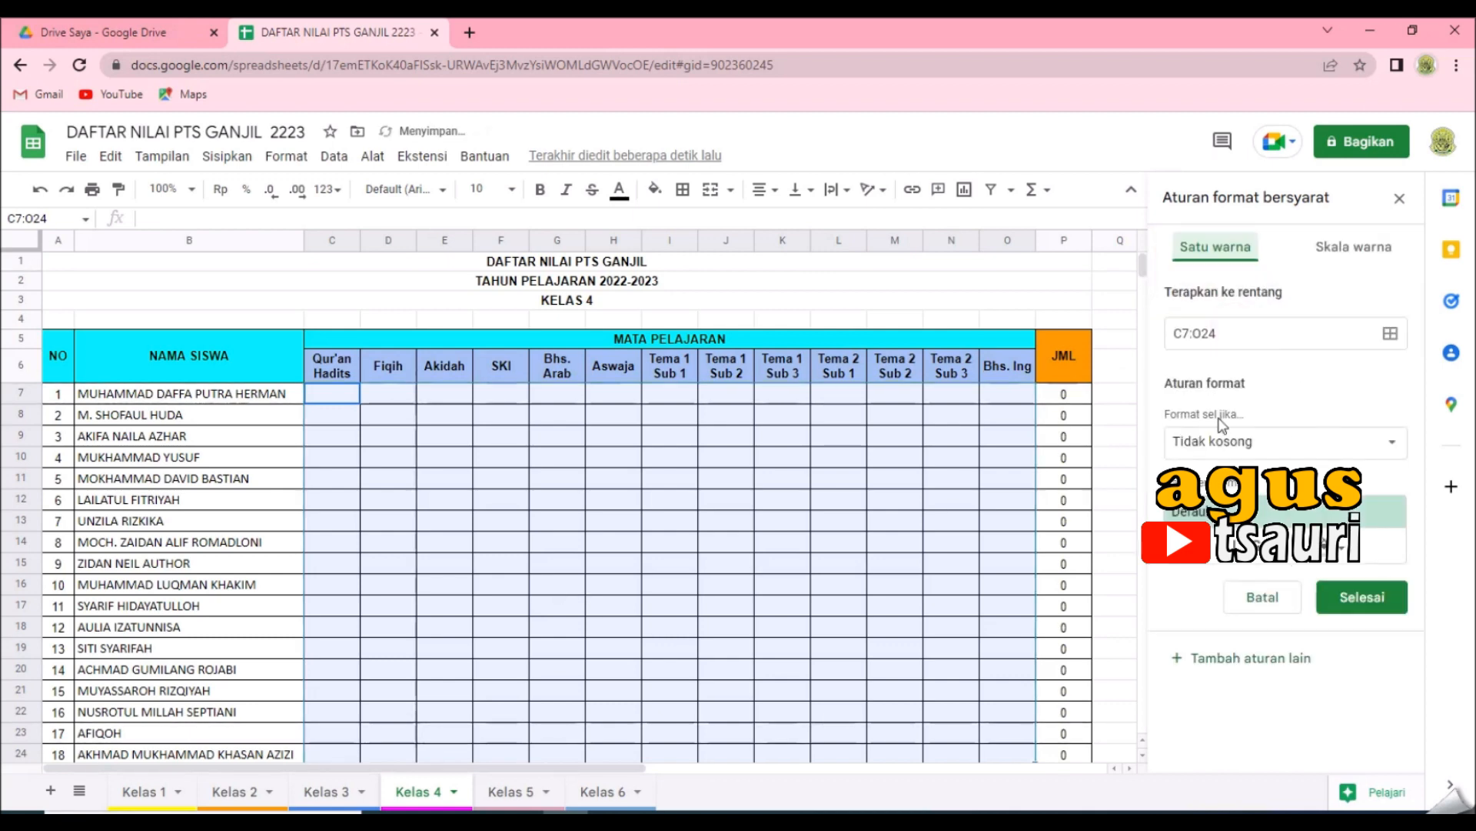
left_click(1274, 444)
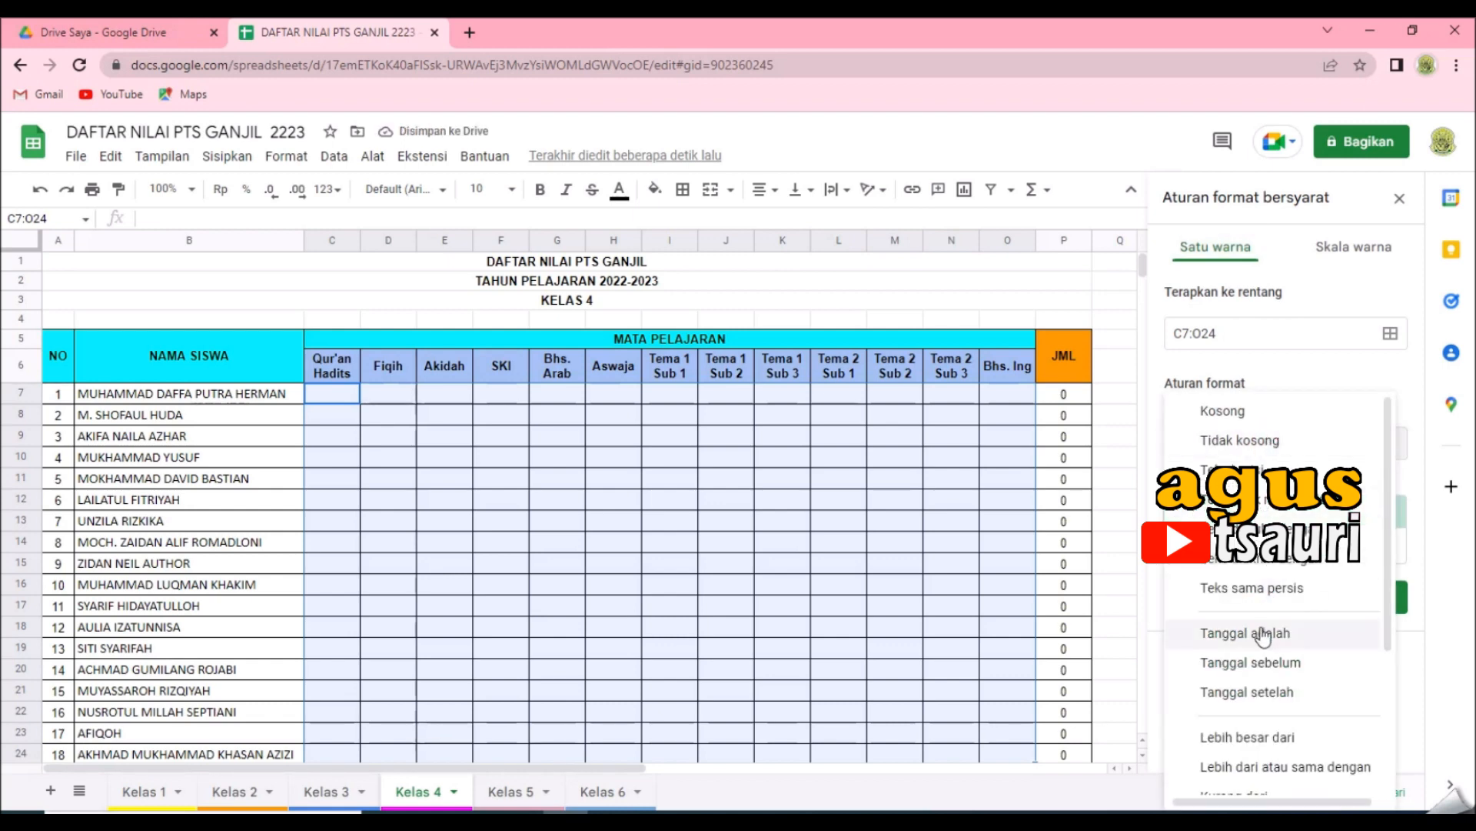
scroll(1262, 633, "down", 3)
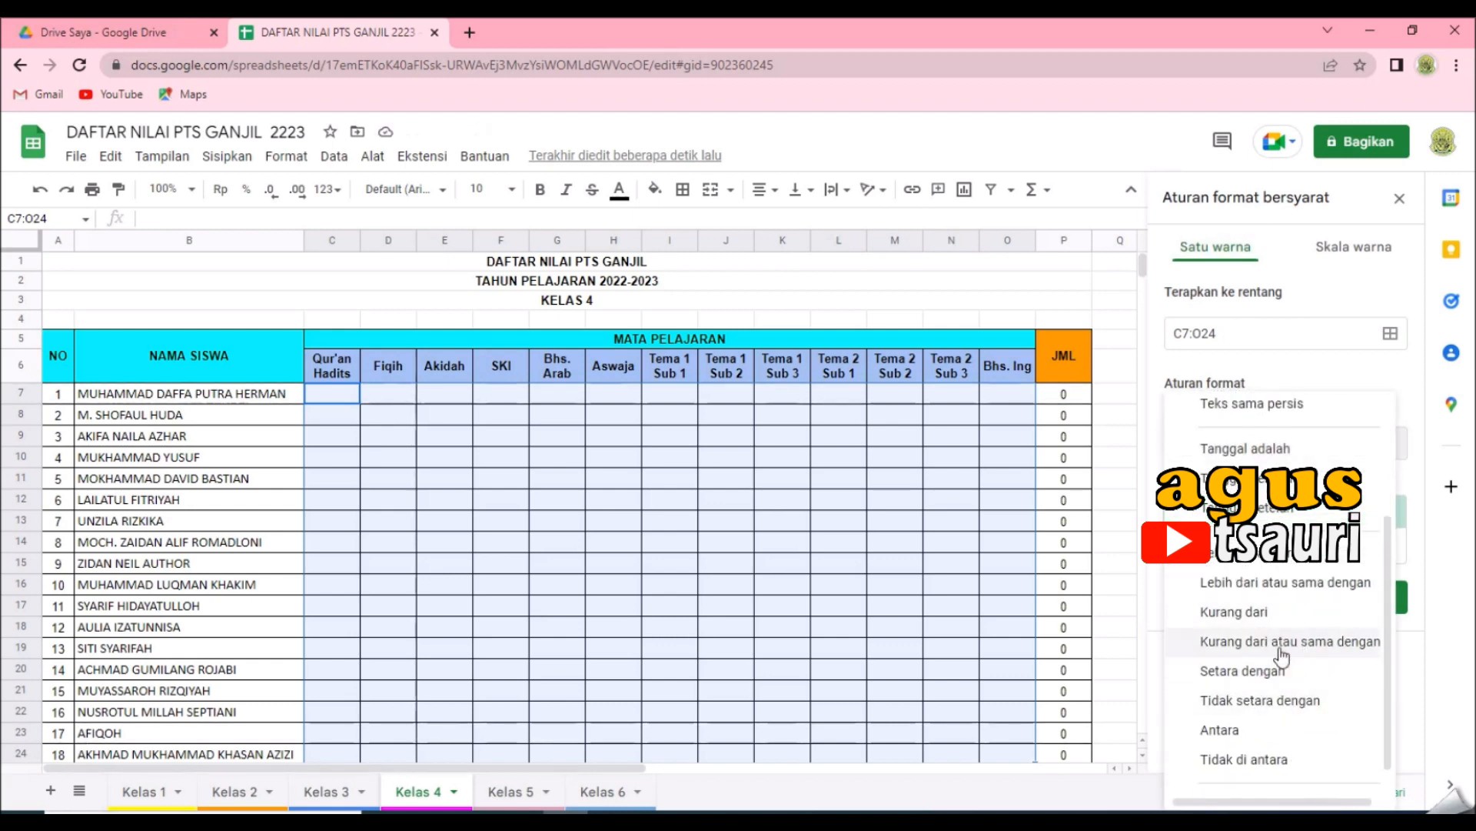
left_click(1319, 648)
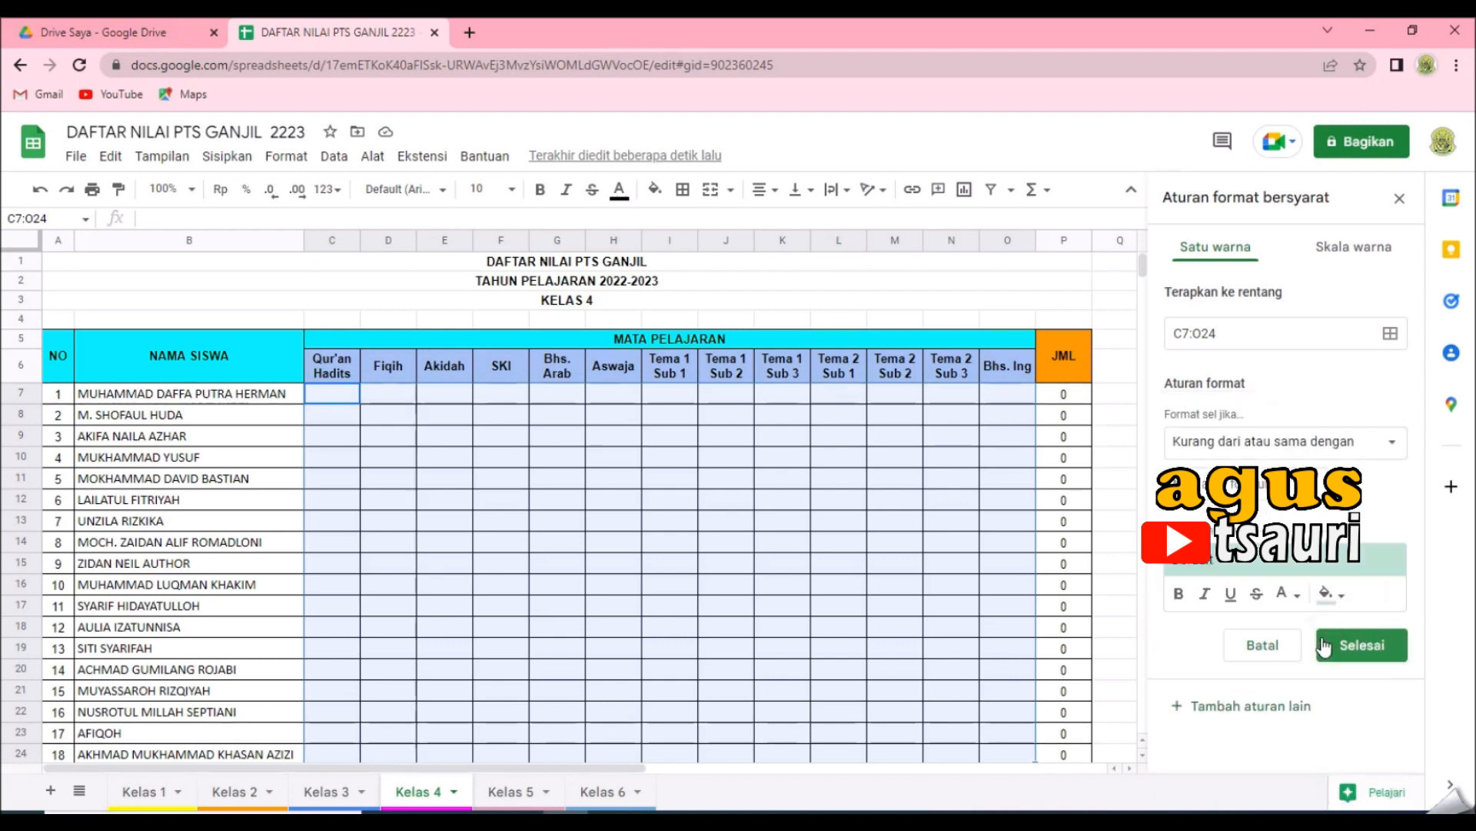
left_click(1232, 485)
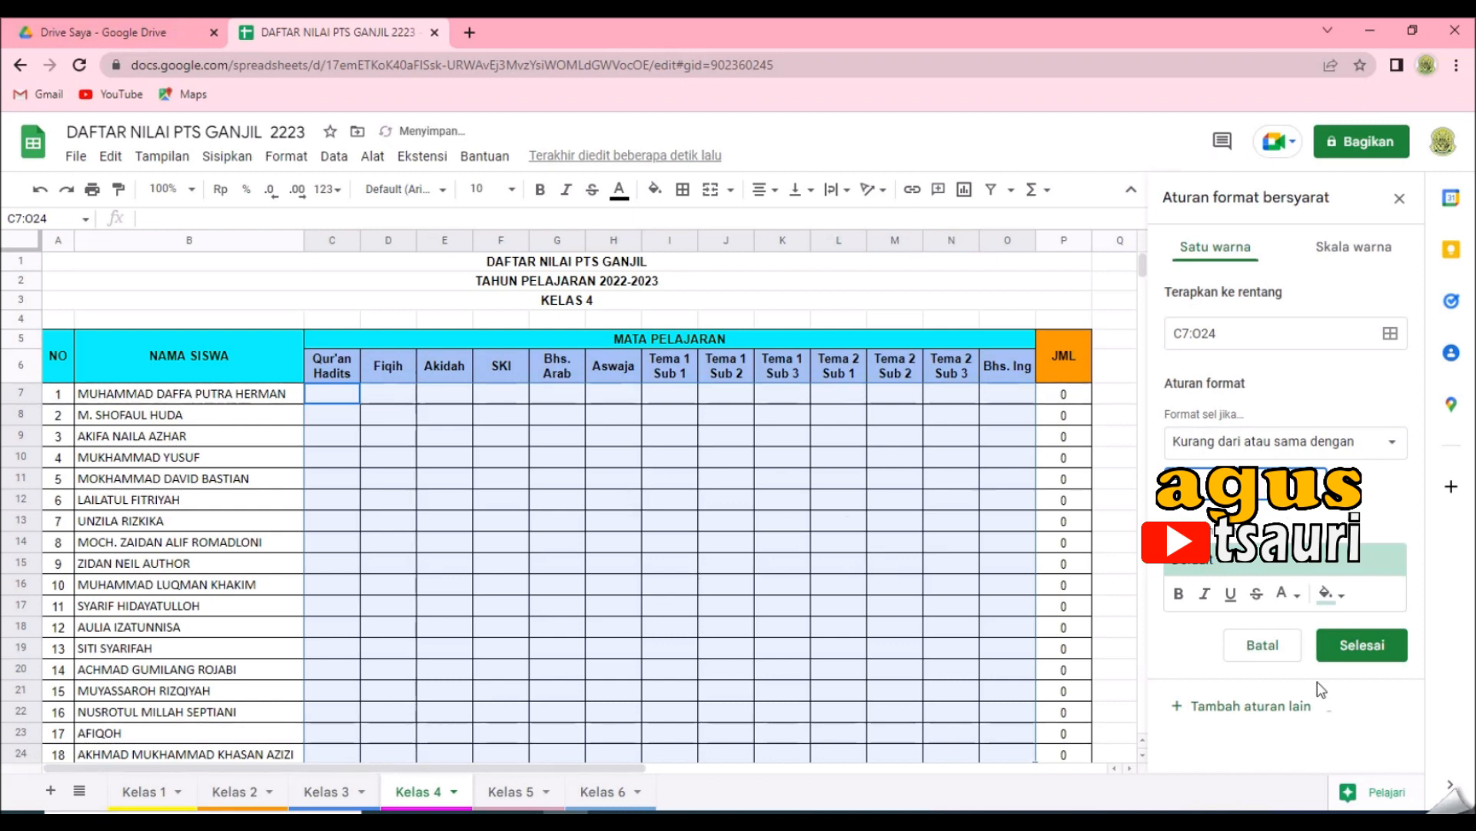
- Set the text colour of the 70 rule to black, keeping the default light green fill, and save it
left_click(1337, 603)
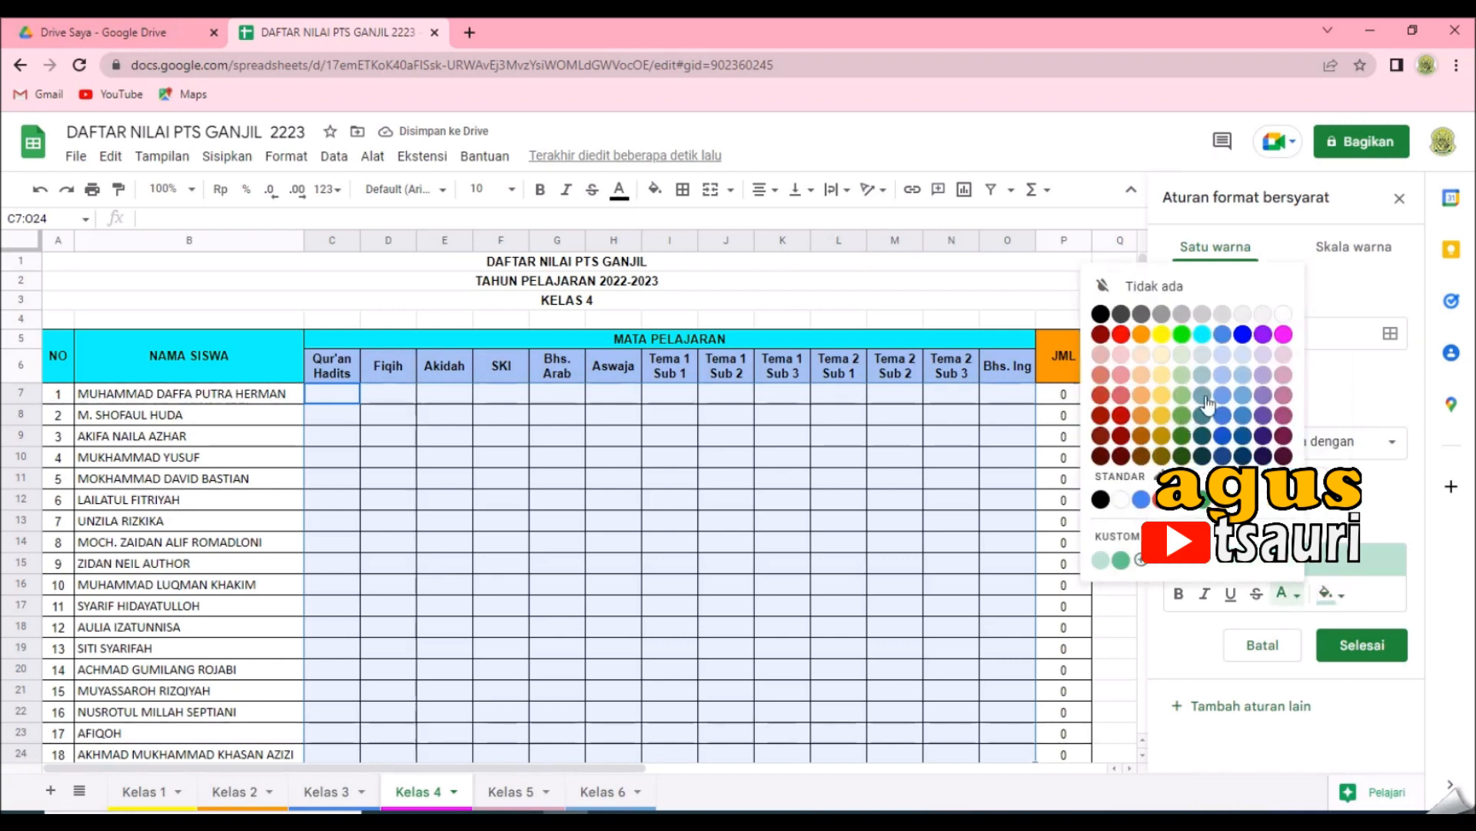
left_click(1166, 339)
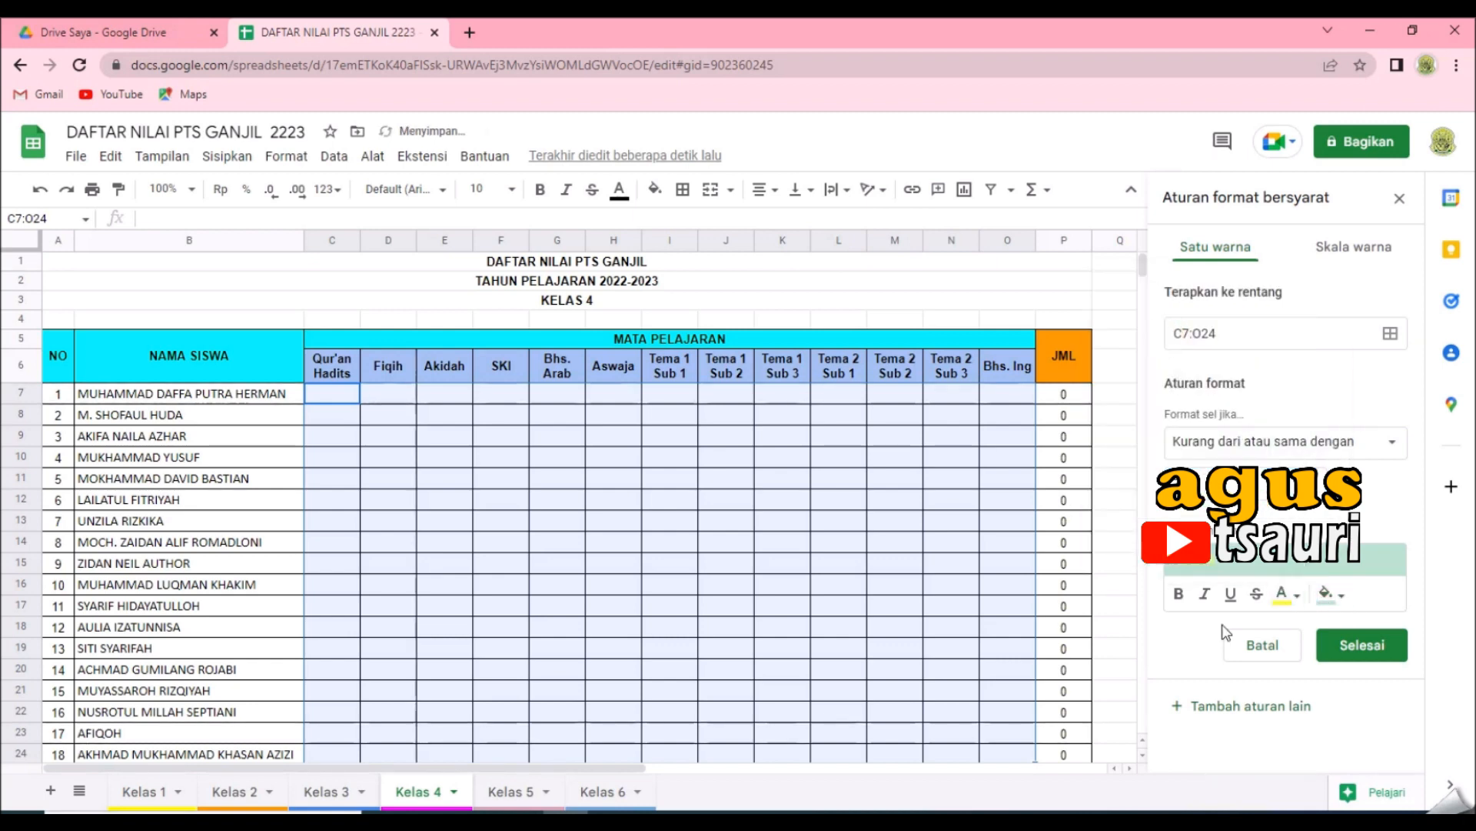
left_click(1285, 594)
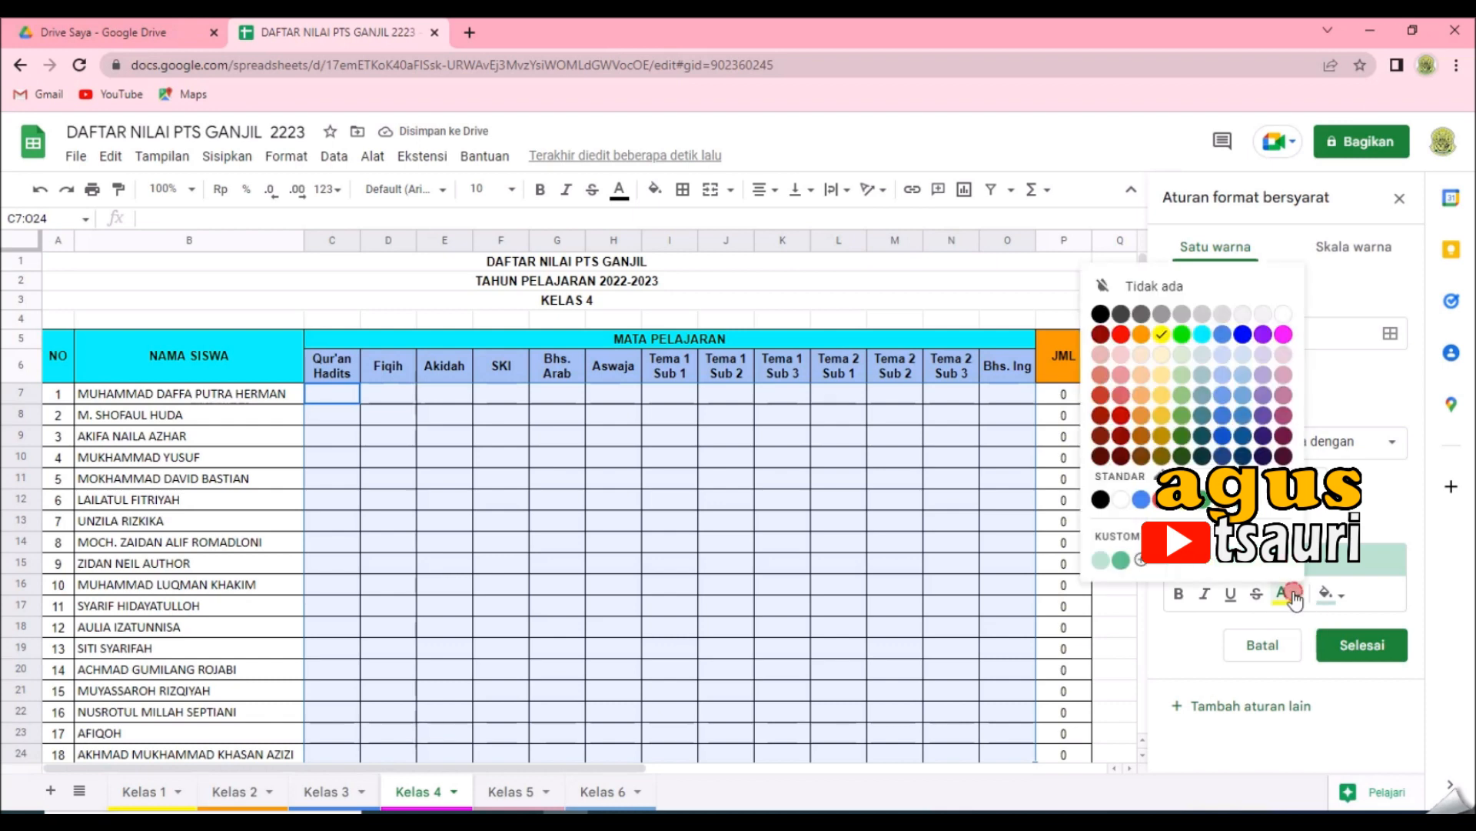
left_click(1108, 316)
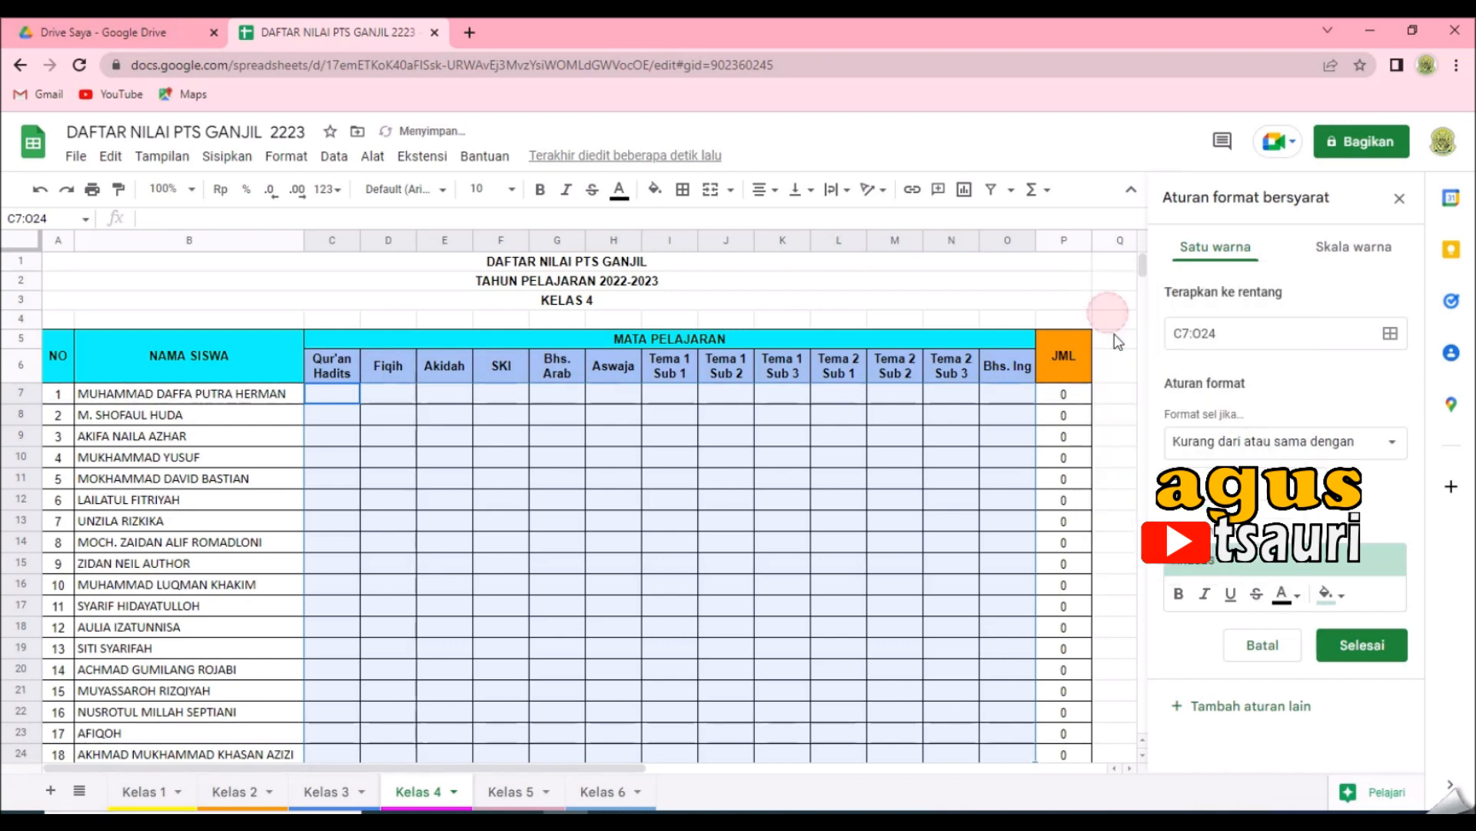
left_click(1355, 646)
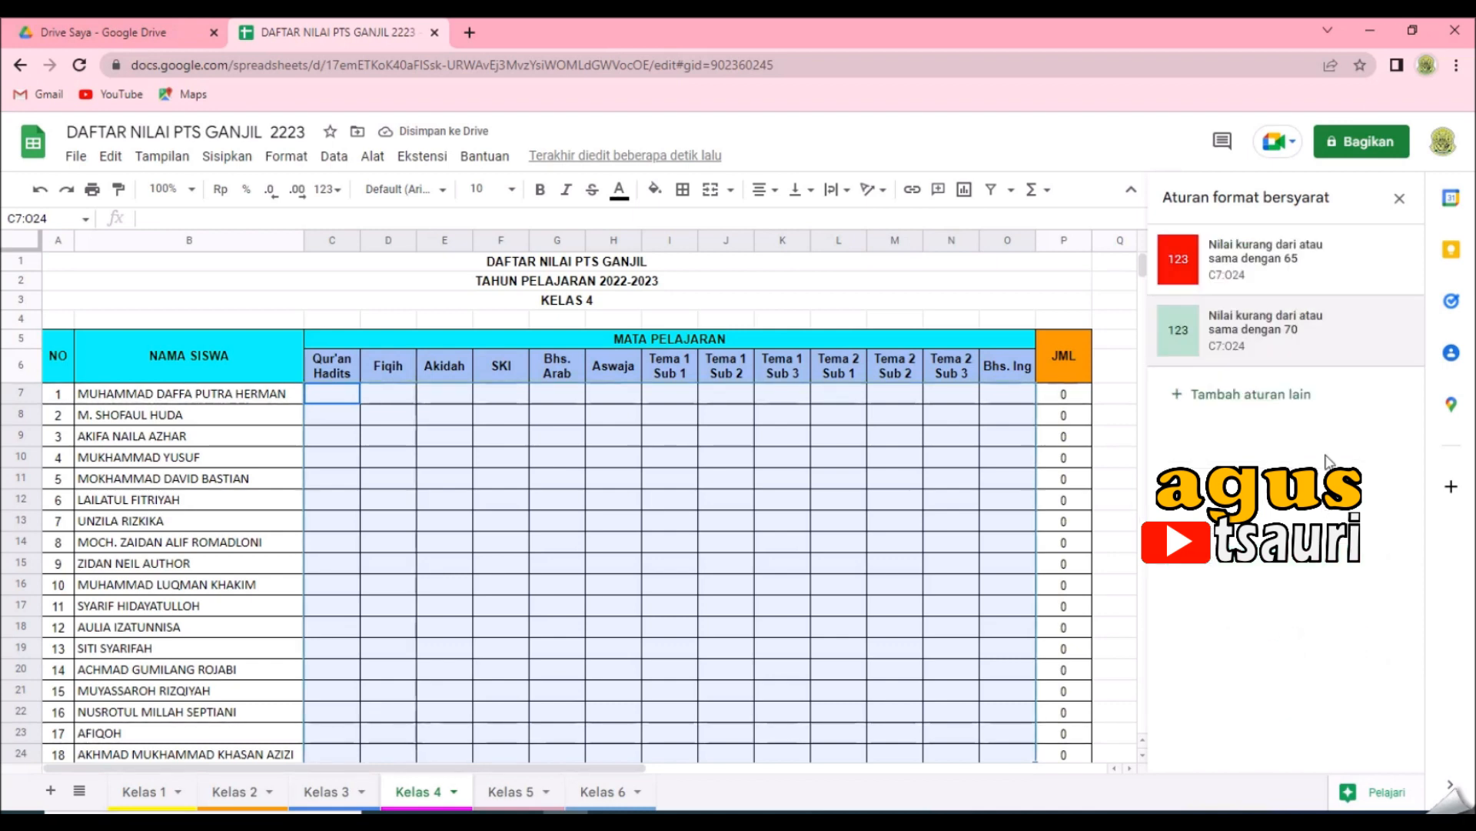
- Add a conditional formatting rule for C7:O24 with a bright green fill and the condition "Lebih besar dari" 70
left_click(1224, 398)
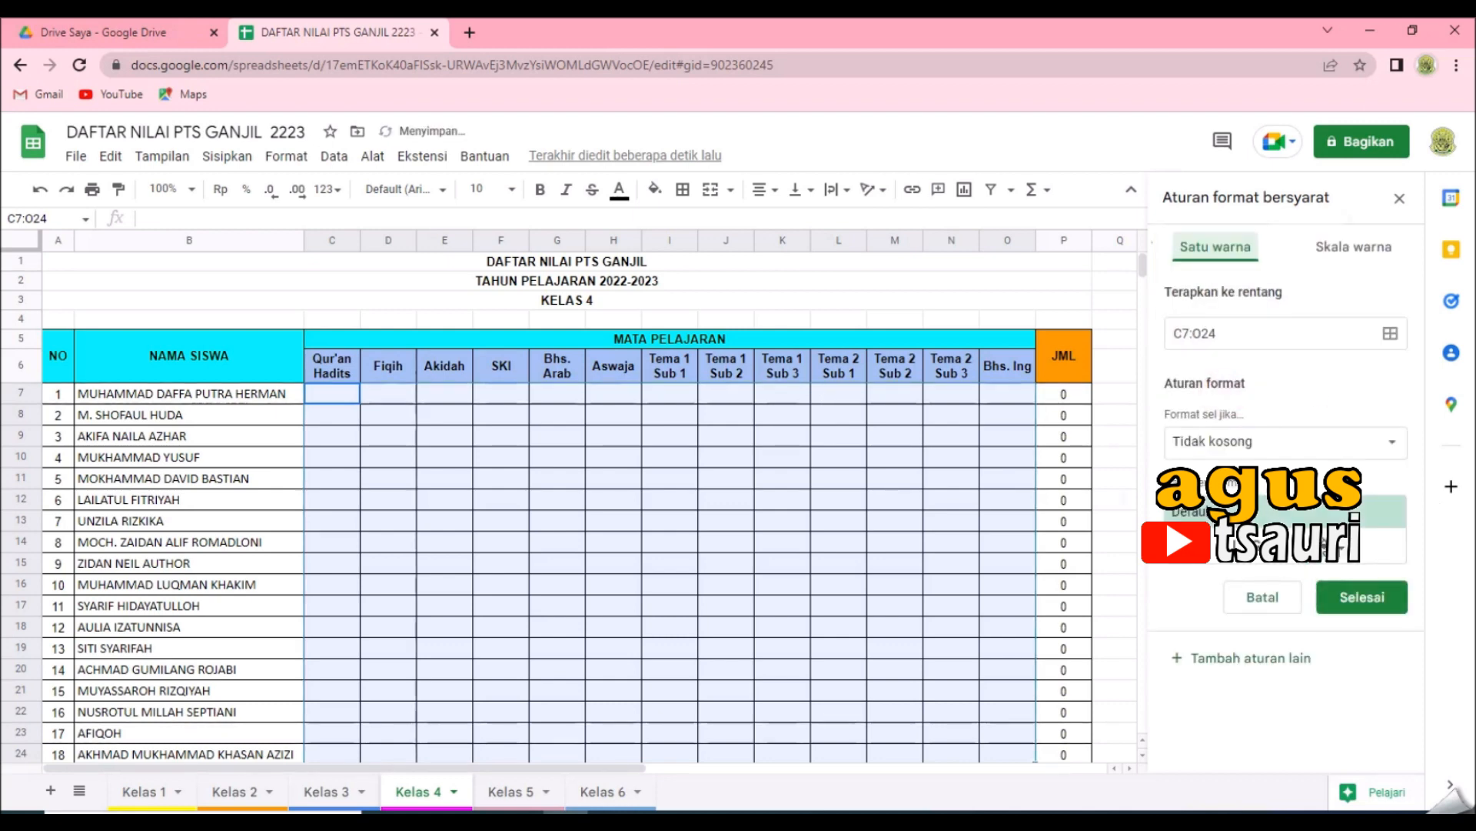
left_click(1342, 548)
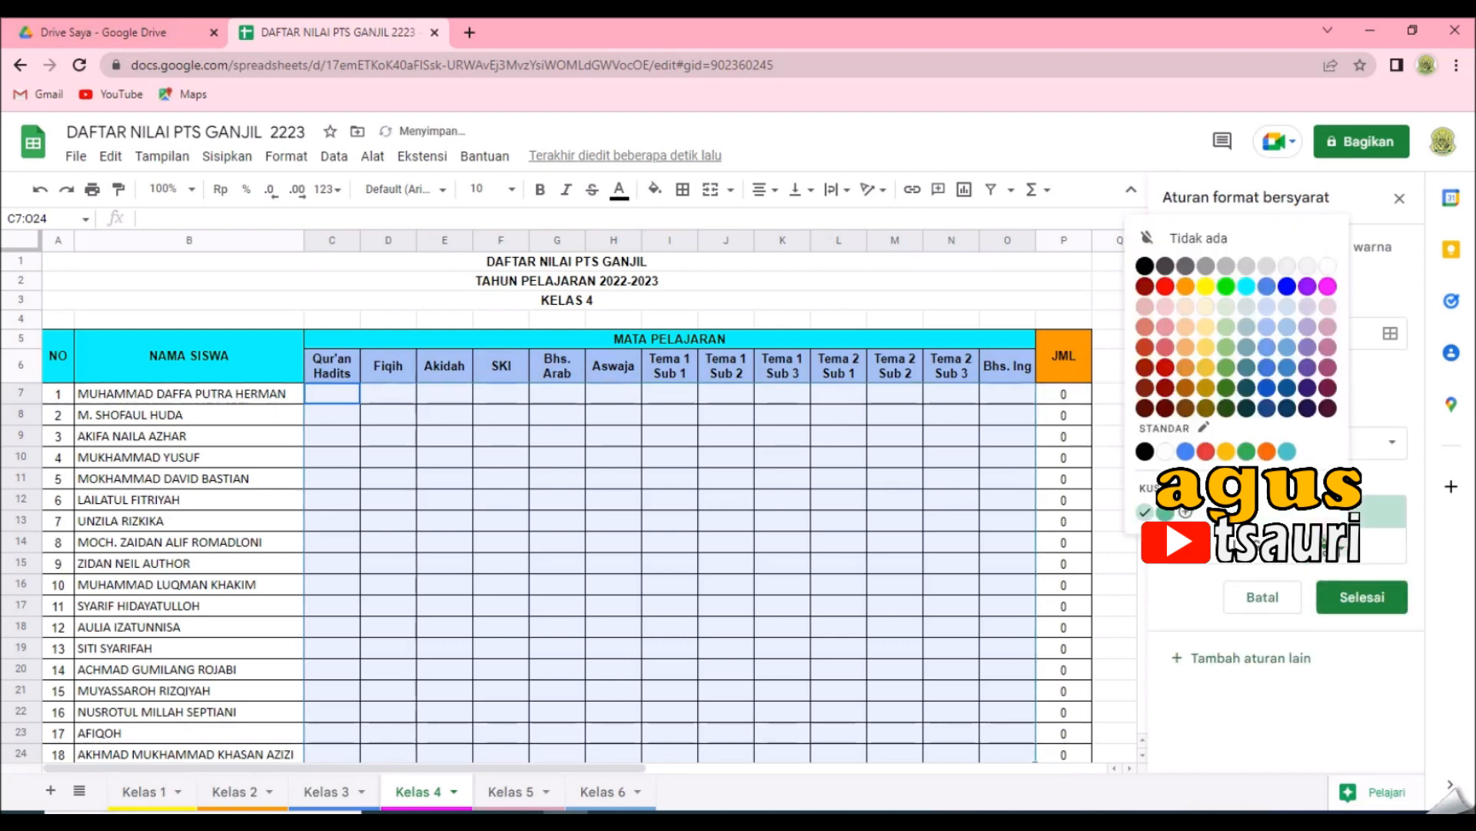
left_click(1228, 288)
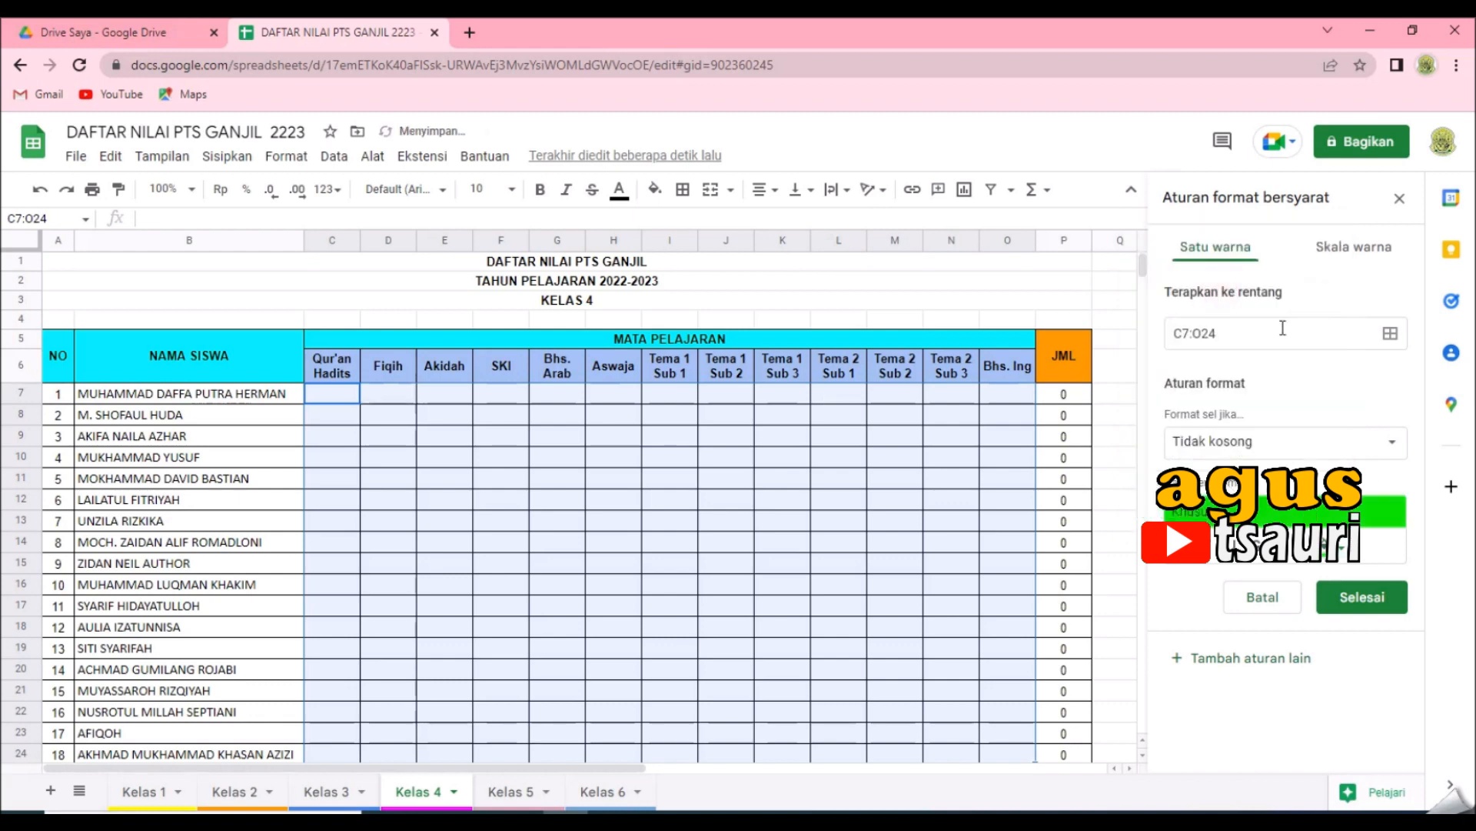
left_click(1278, 455)
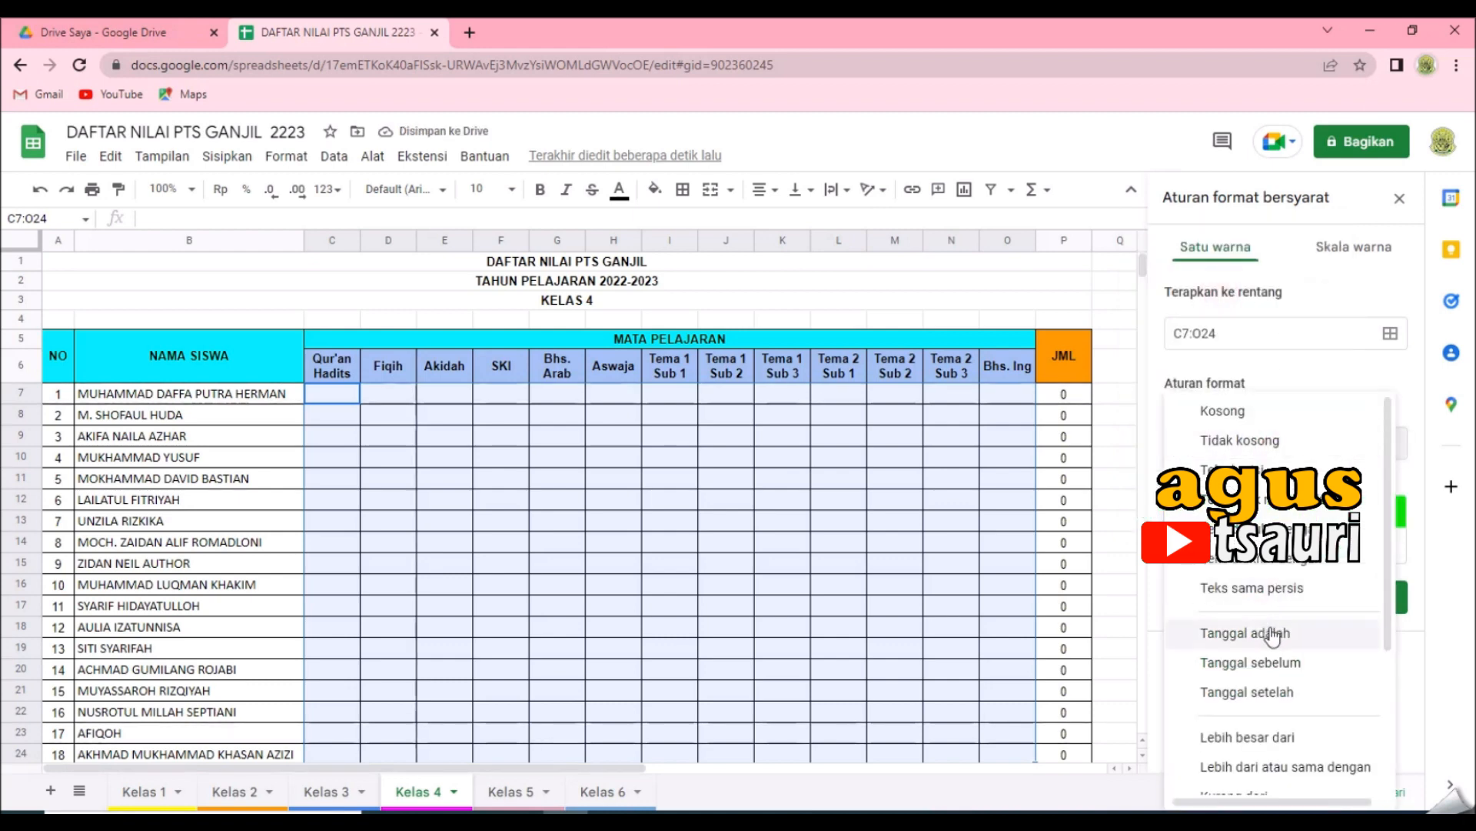
scroll(1278, 715, "down", 2)
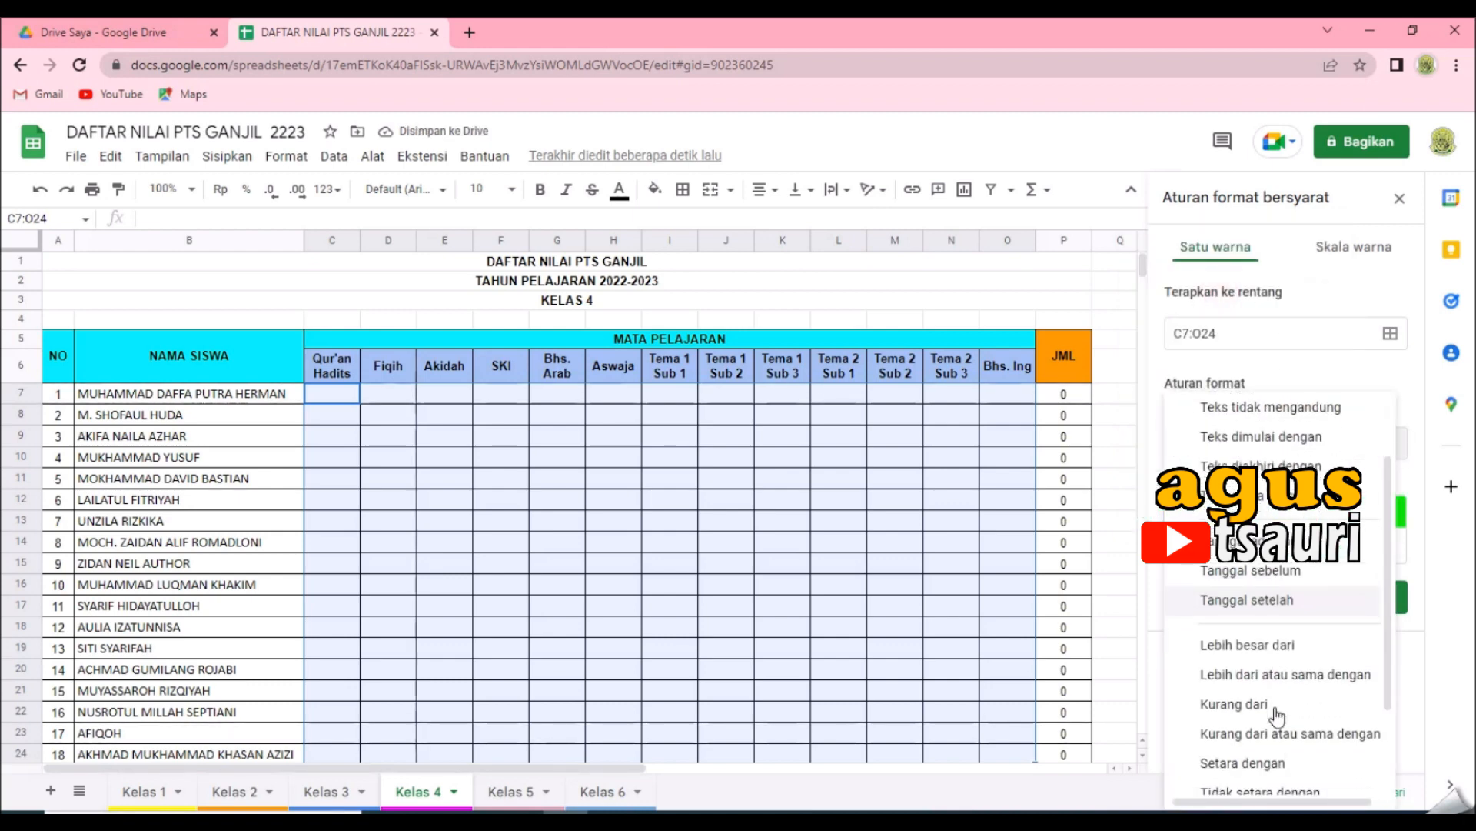
left_click(1279, 645)
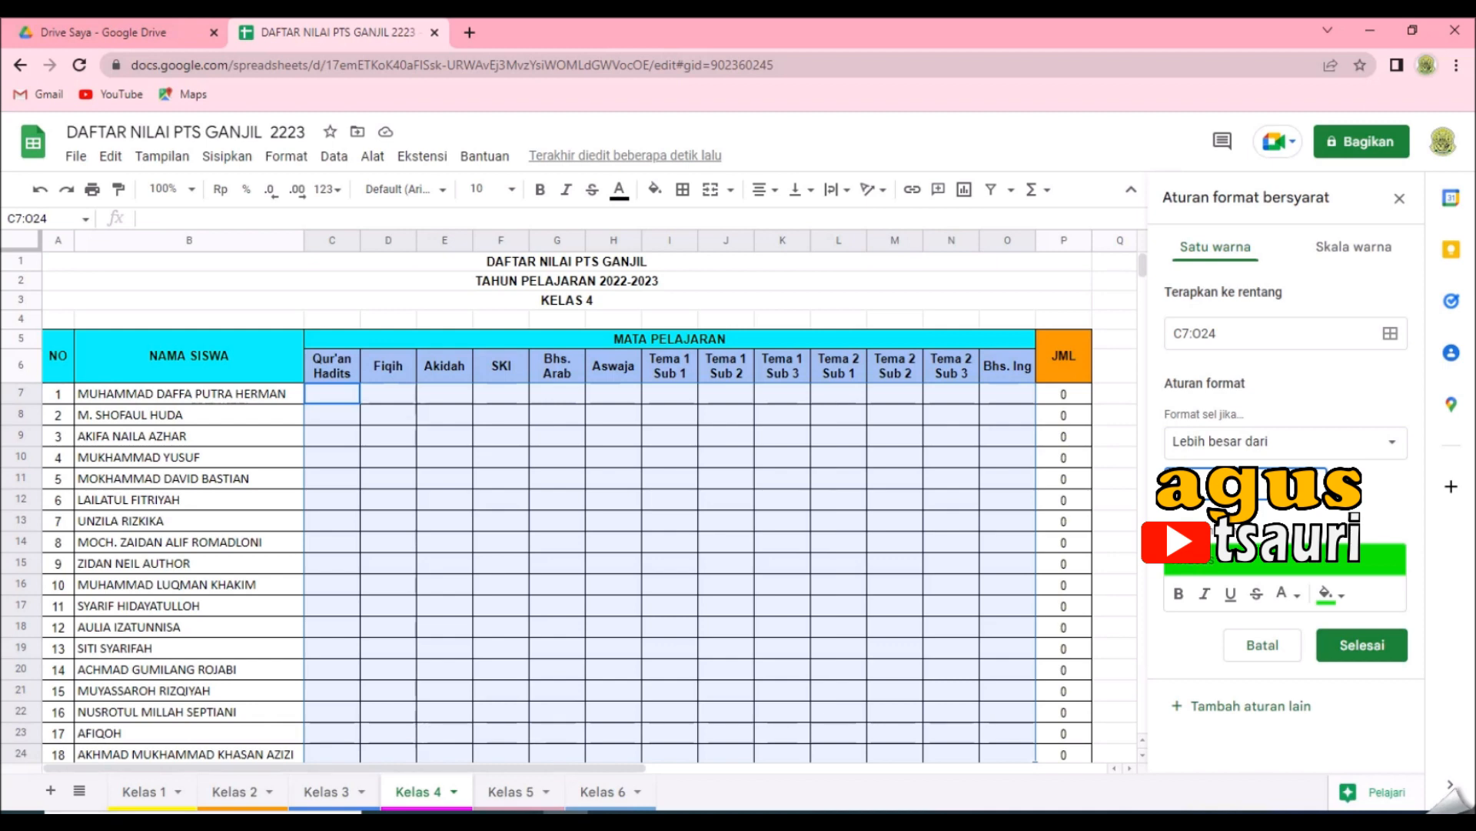
- Give the "Lebih besar dari" 70 rule black, non-bold text, save it and close the conditional formatting rules
left_click(1290, 595)
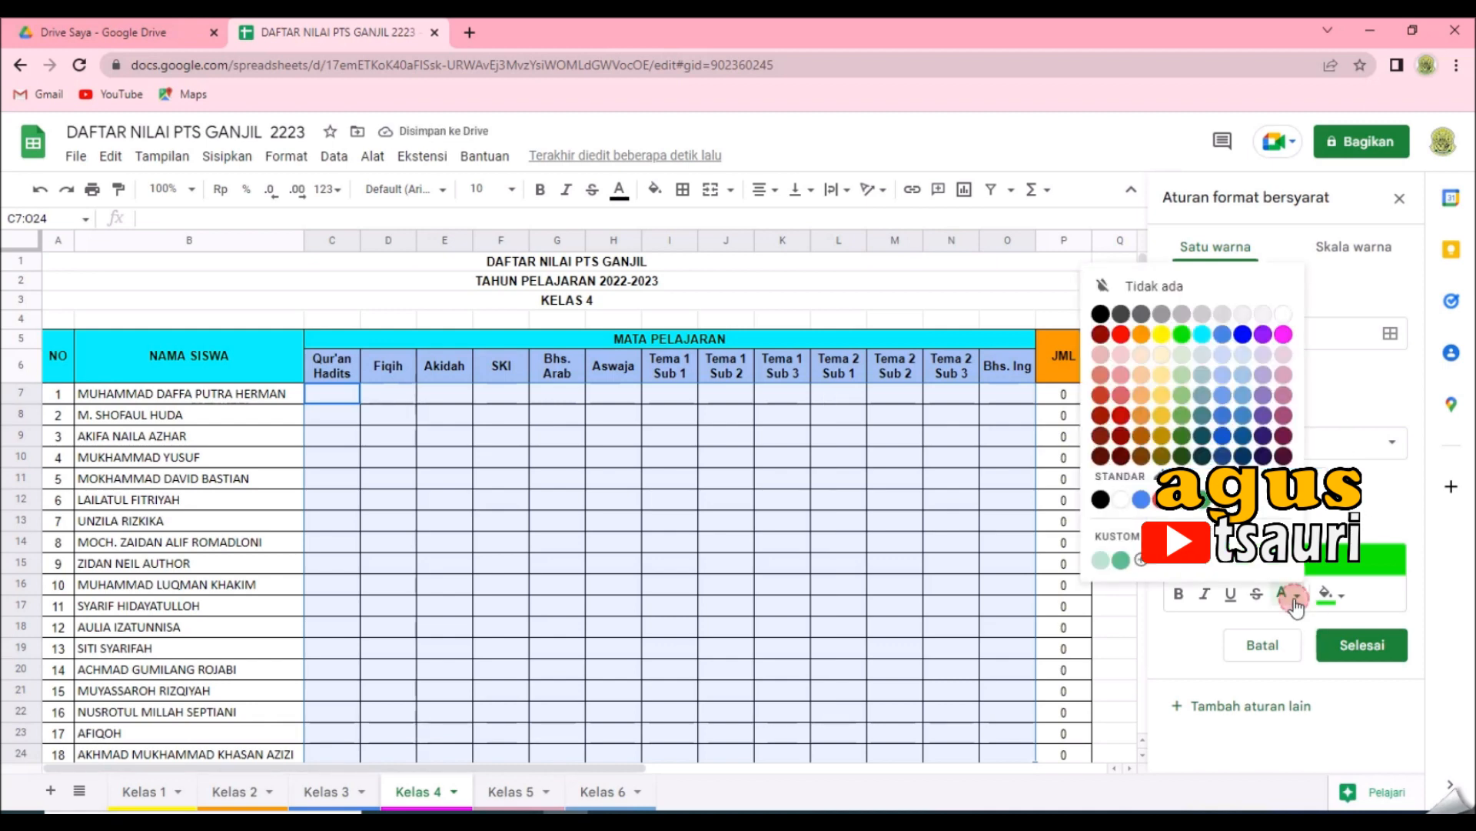
left_click(1100, 315)
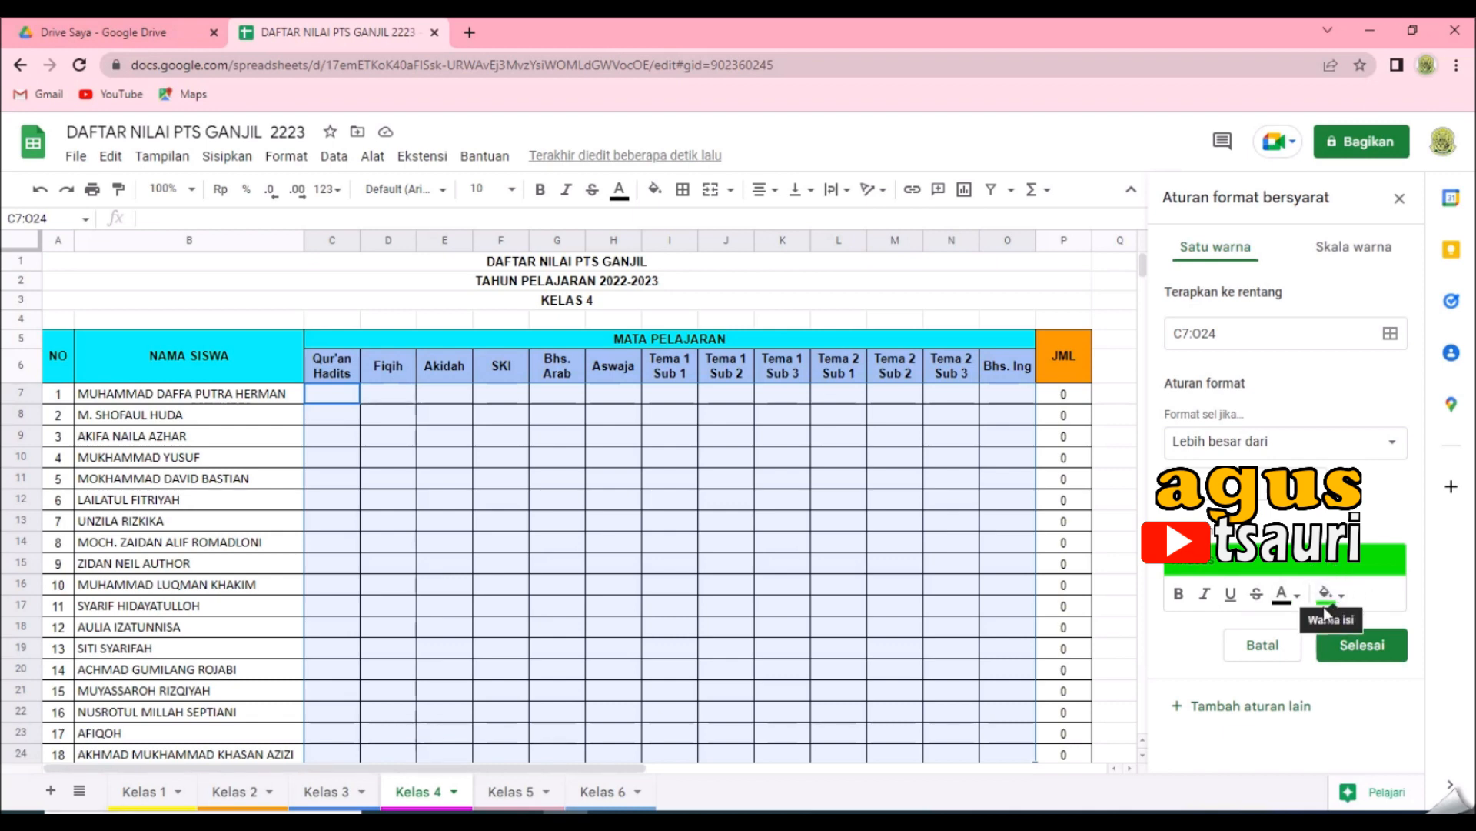
left_click(1184, 605)
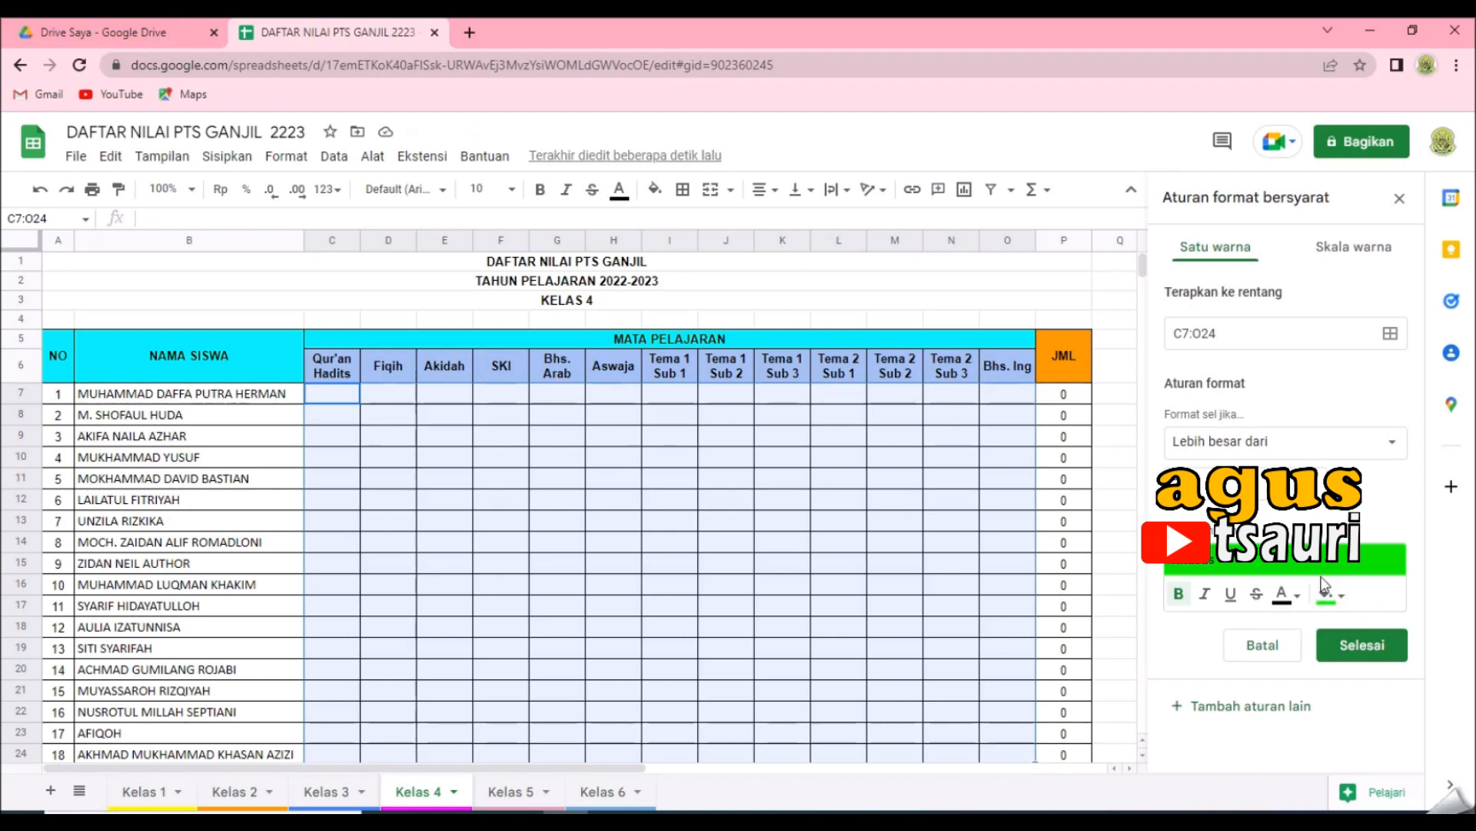
left_click(1176, 593)
left_click(1366, 646)
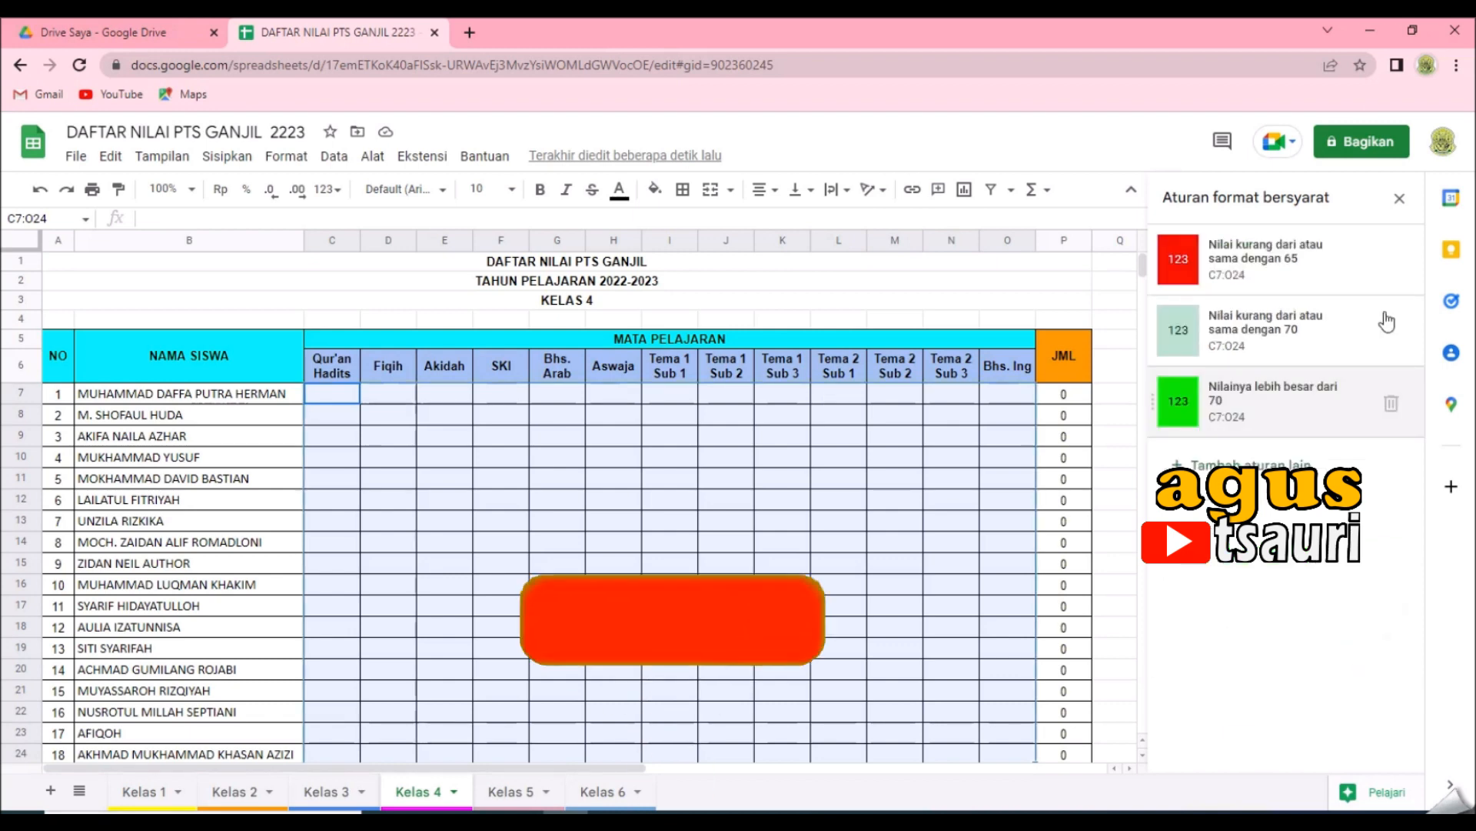
left_click(1401, 198)
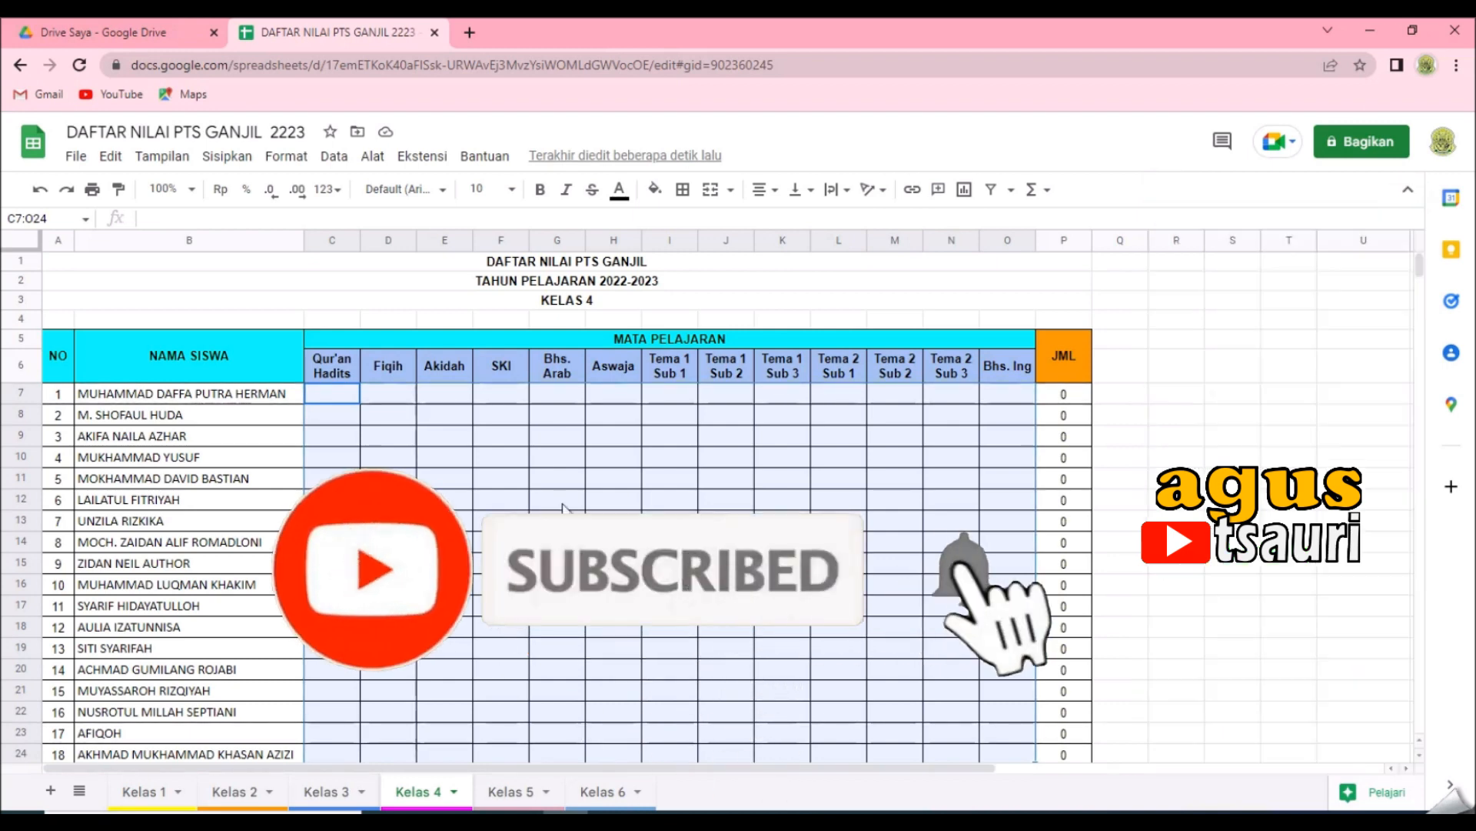
- Test the rules on row 8 by entering 57 in D8, 68 in E8 and 87 in F8
left_click(390, 416)
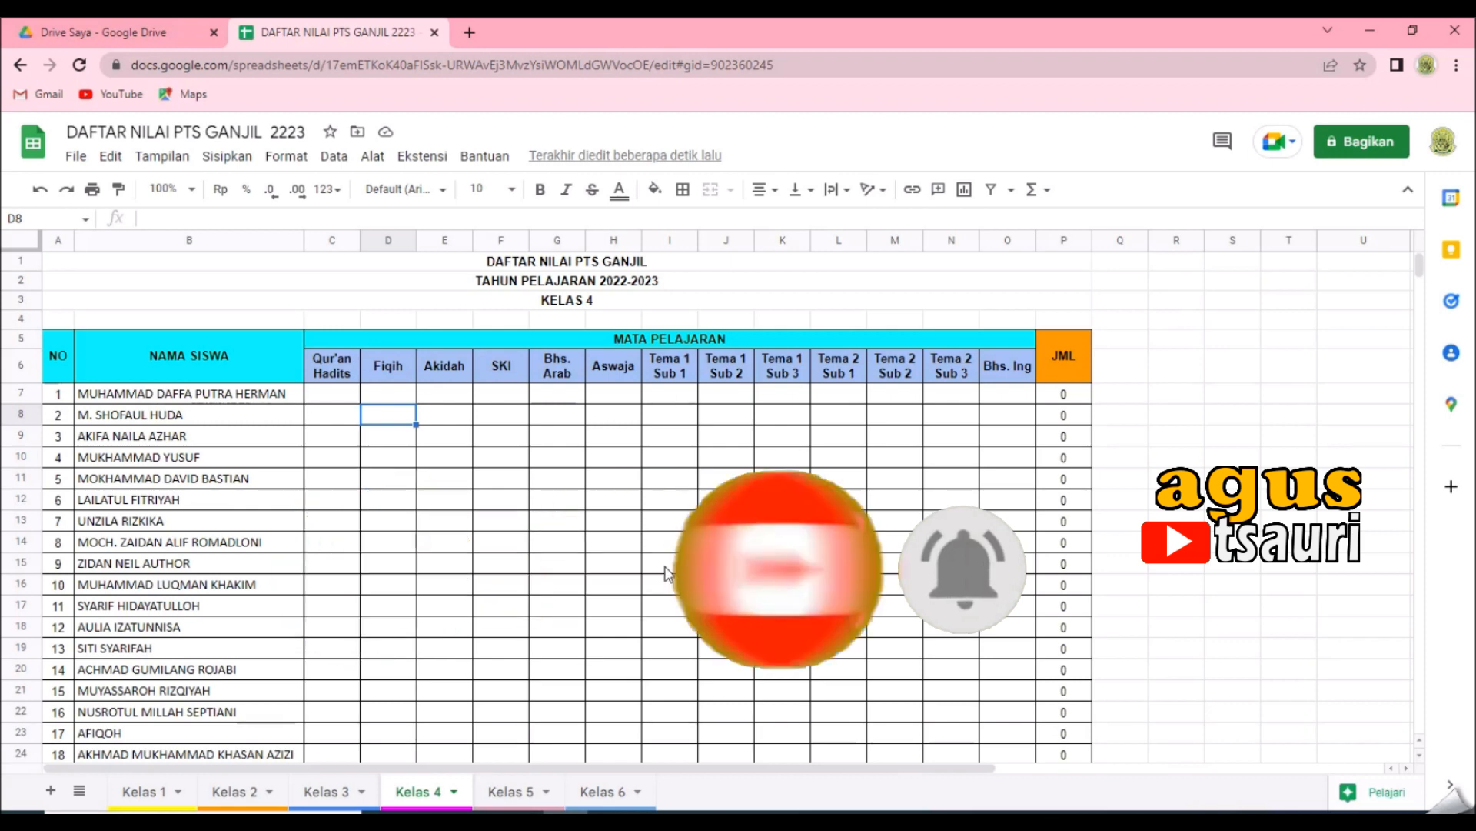
type("57")
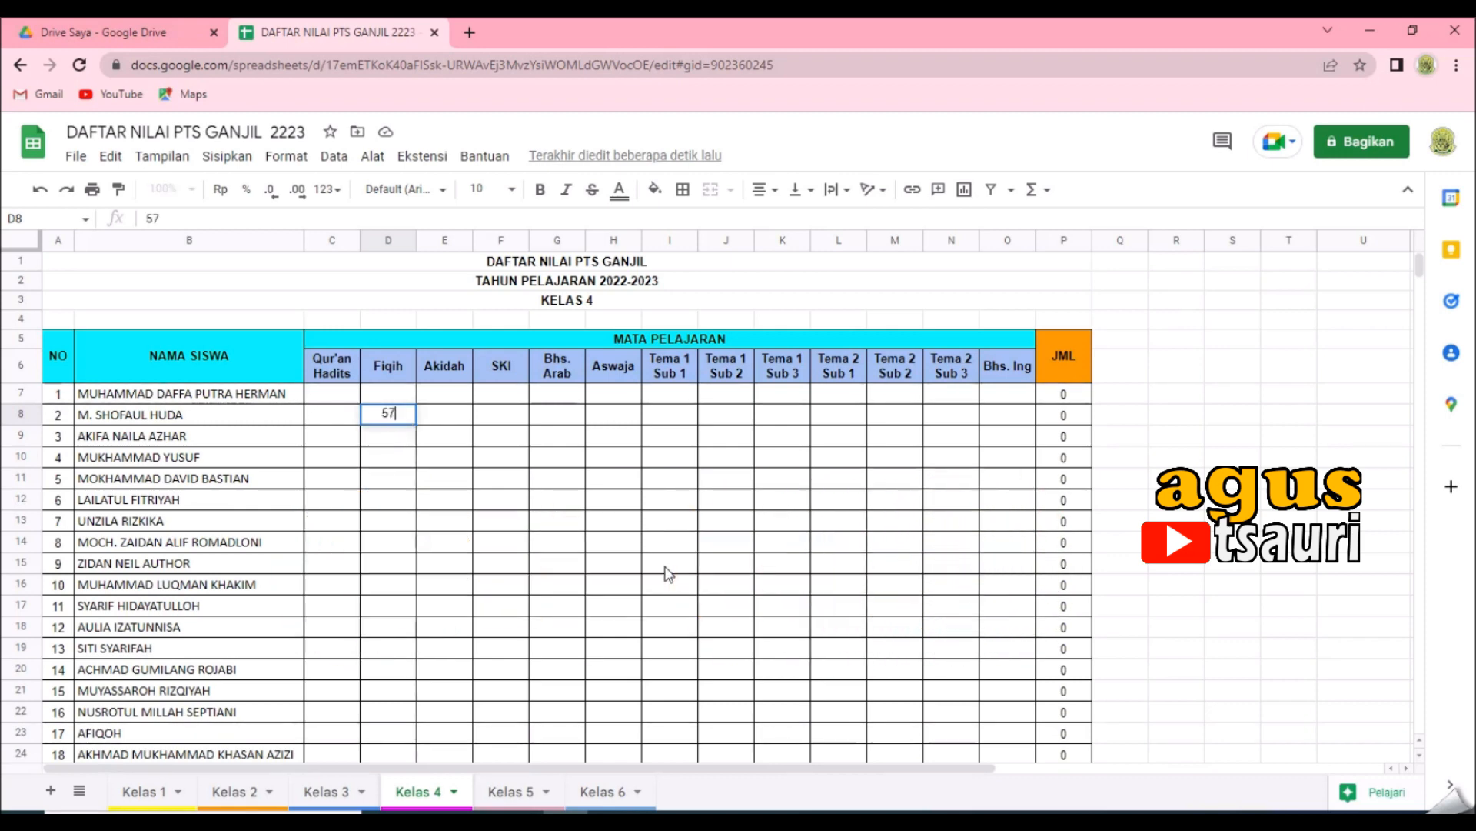
key("Return")
key("Up")
key("Right")
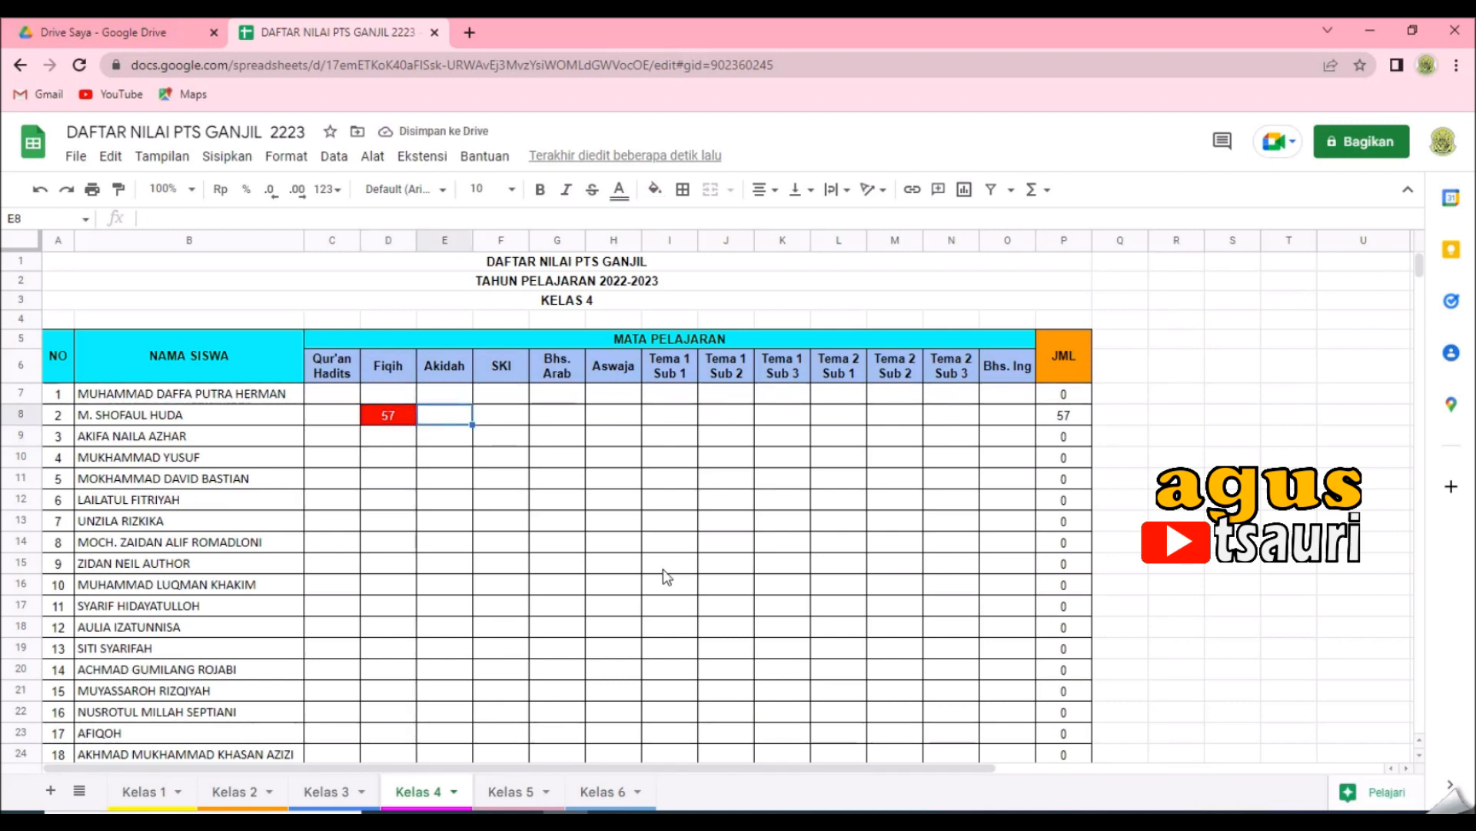
type("68")
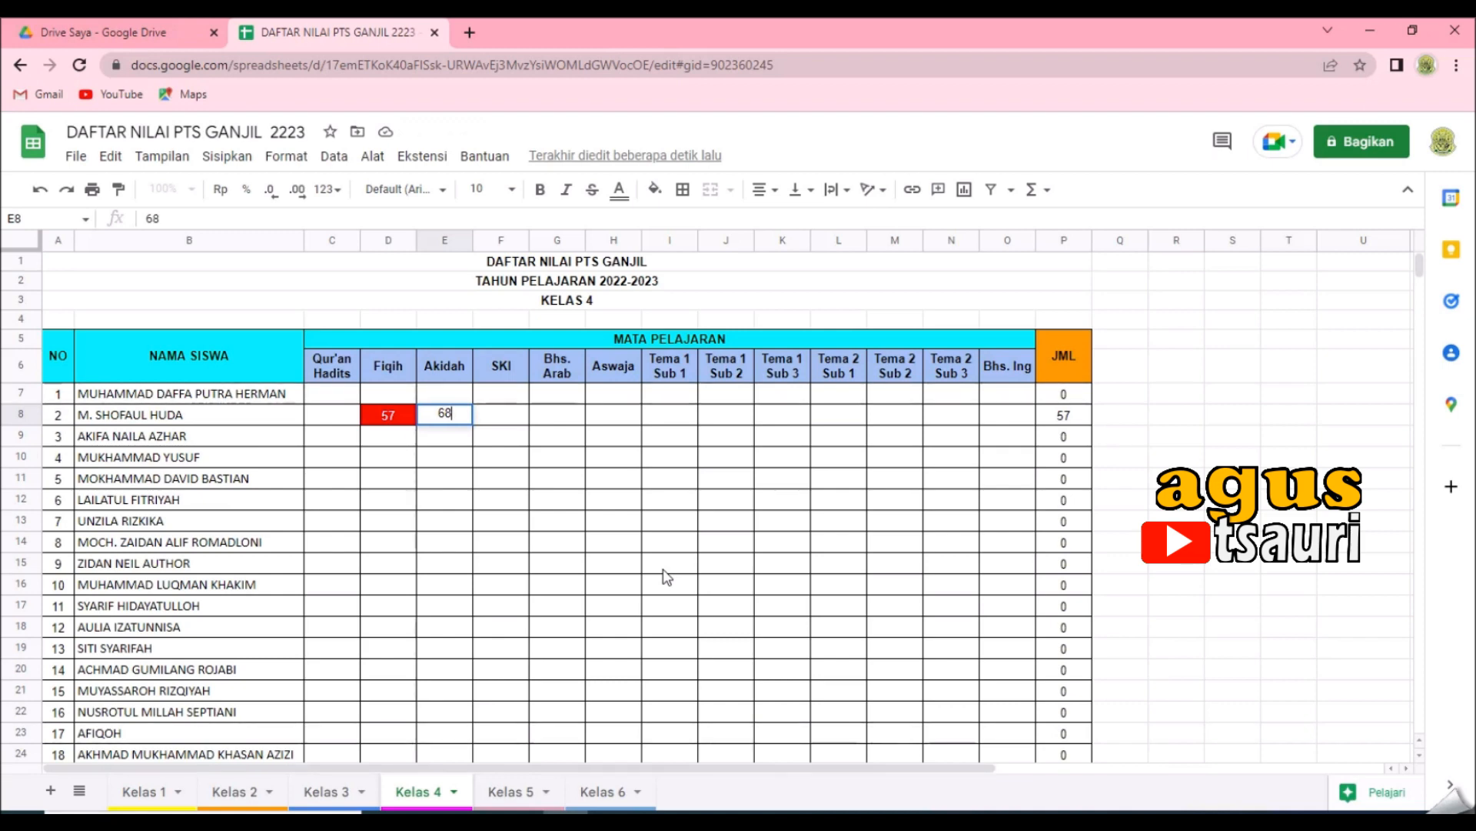
key("Tab")
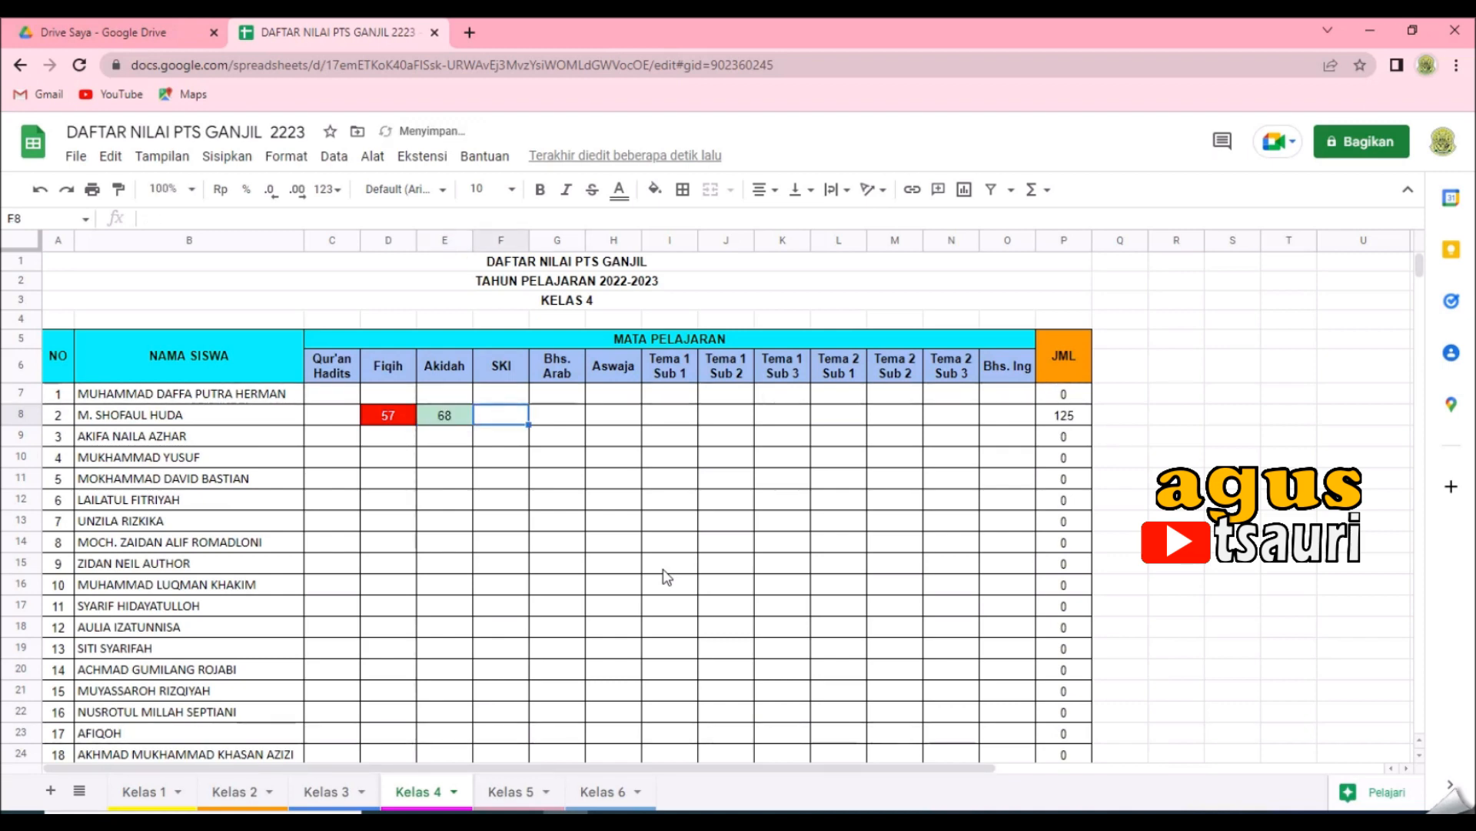
key("Left")
key("Right")
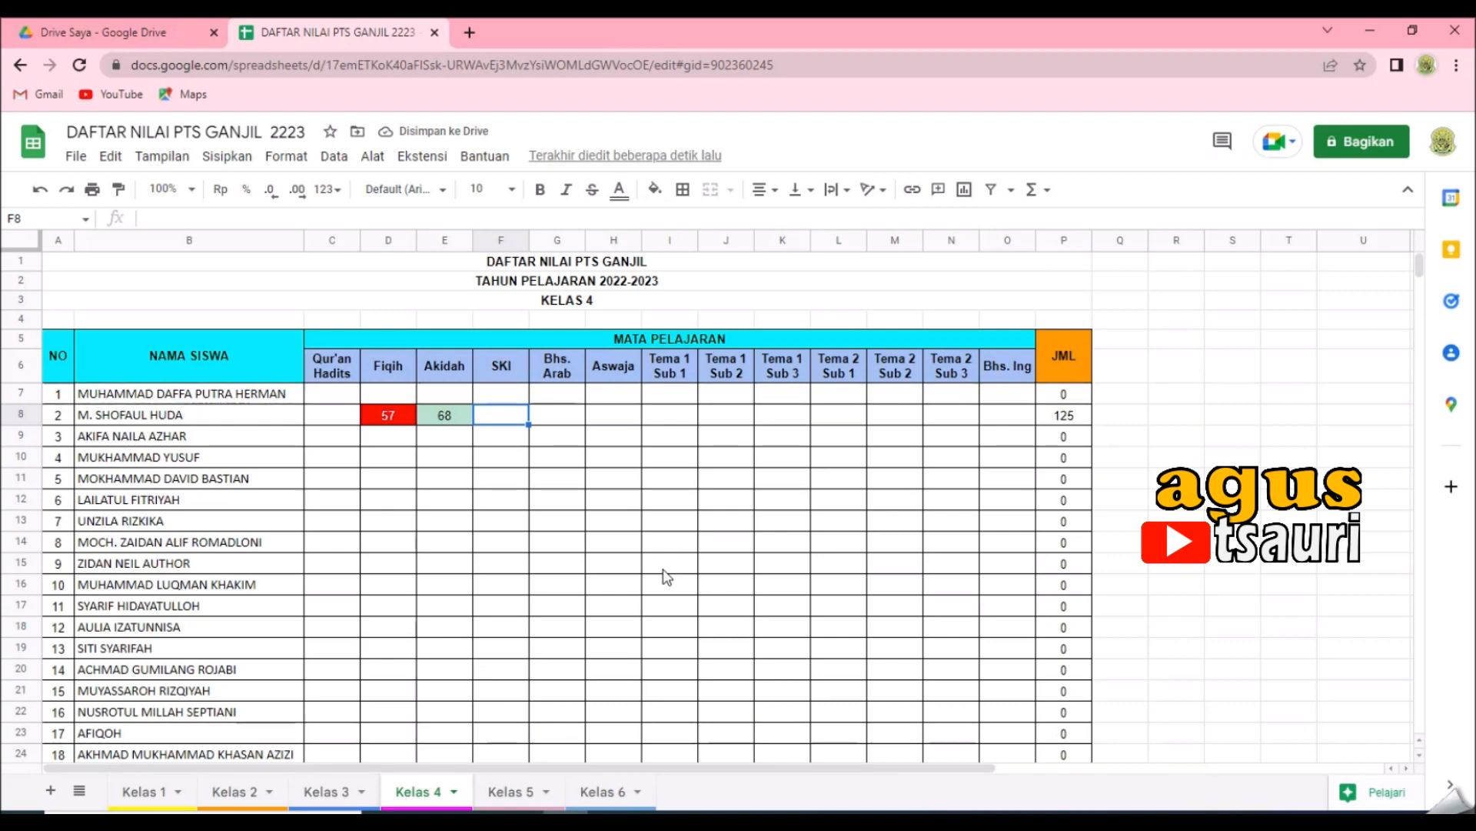
type("87")
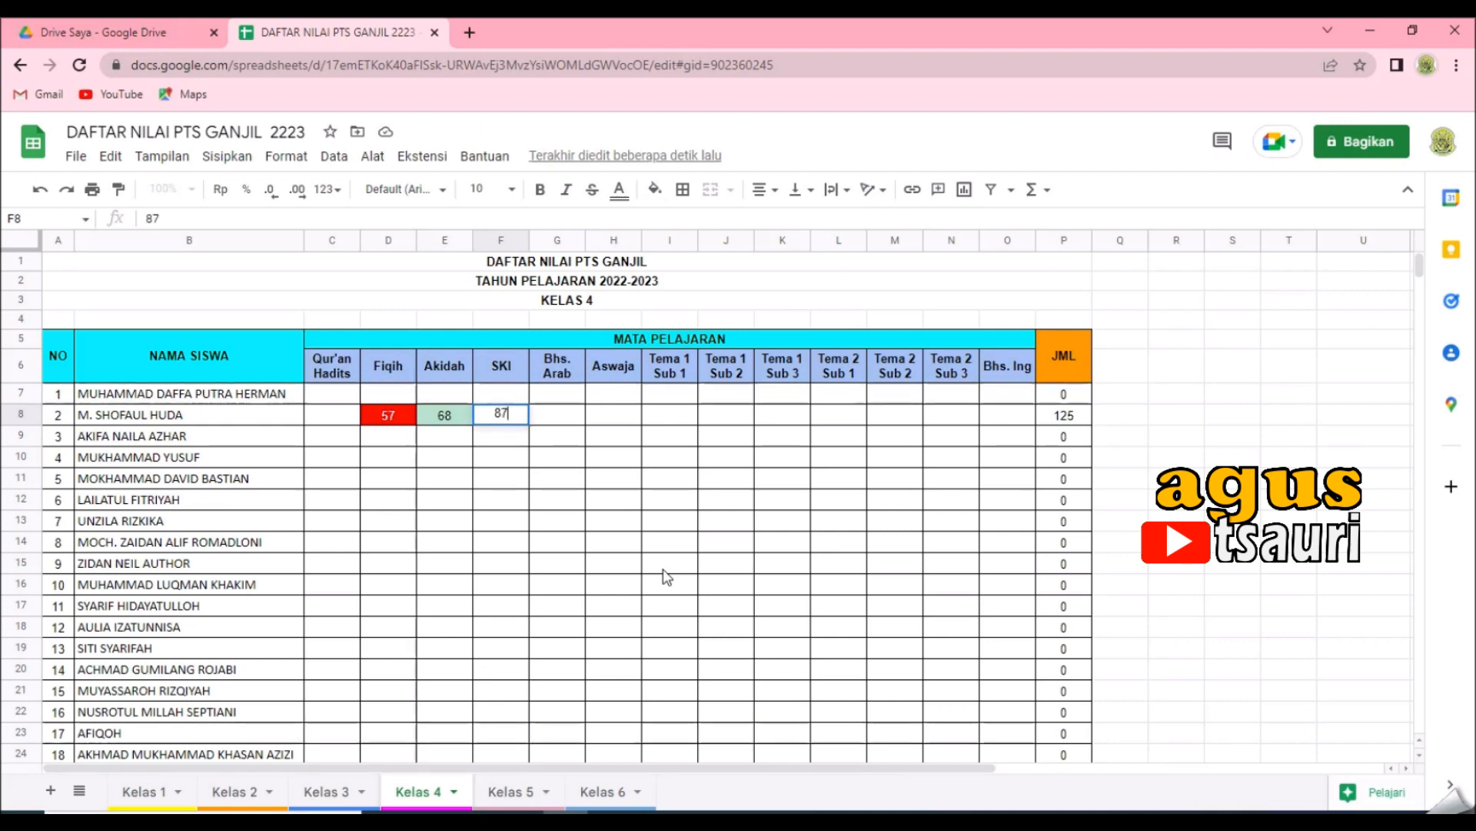
key("Return")
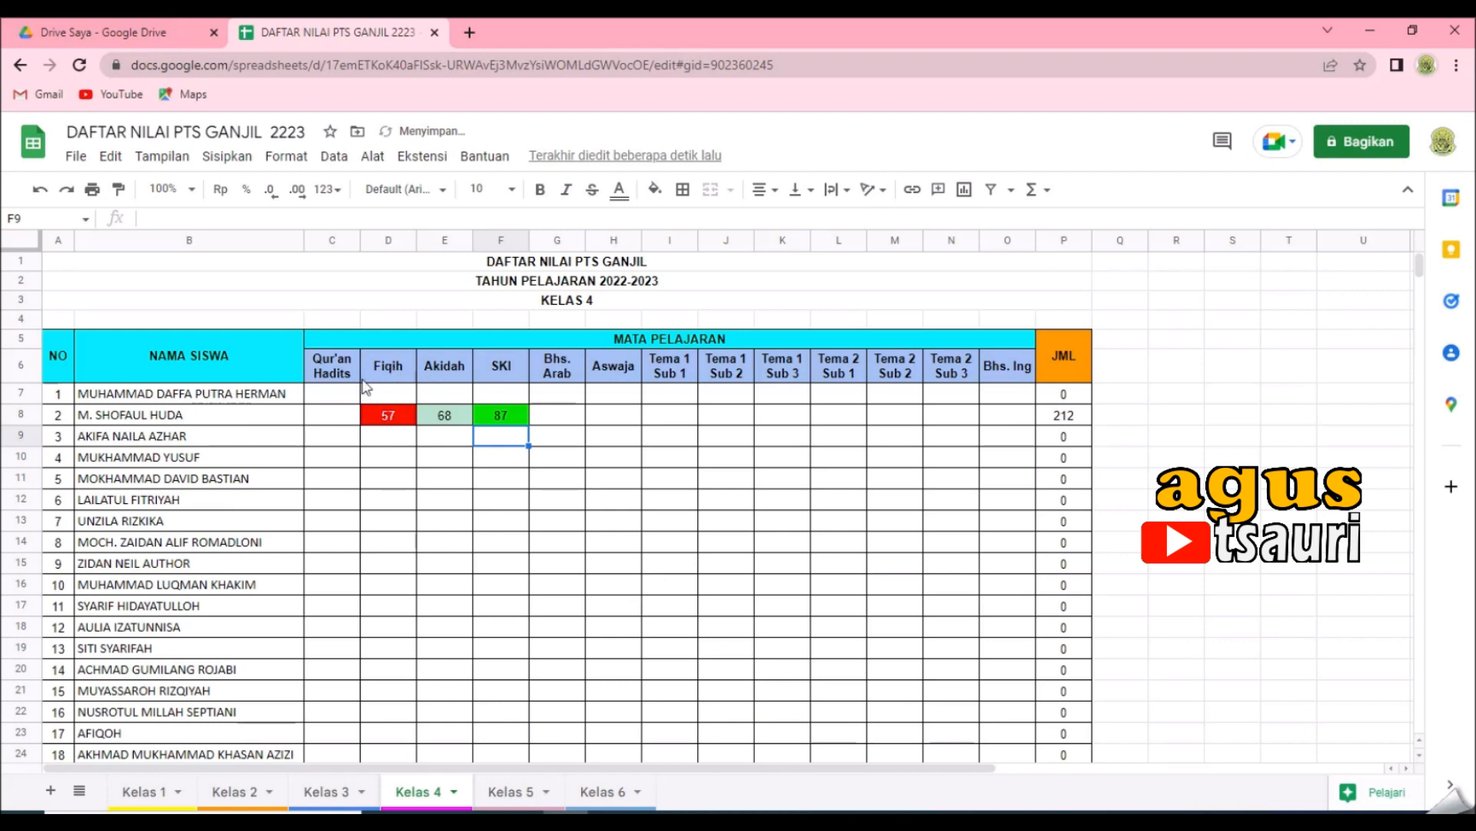
- Change the fill of the "Kurang dari atau sama dengan" 70 rule for C7:O24 to yellow and save it
left_click_drag(343, 395, 1022, 626)
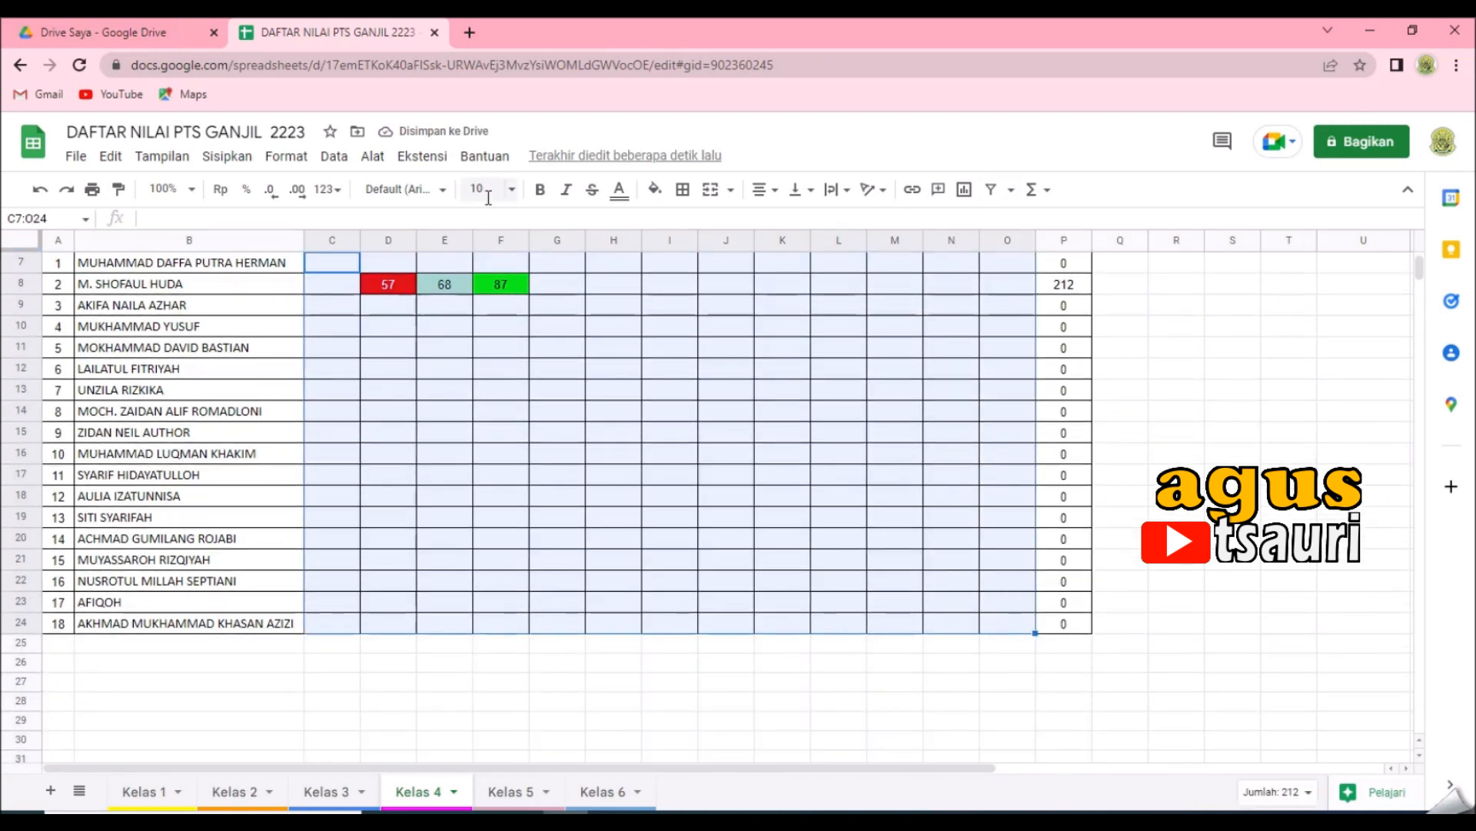
right_click(571, 459)
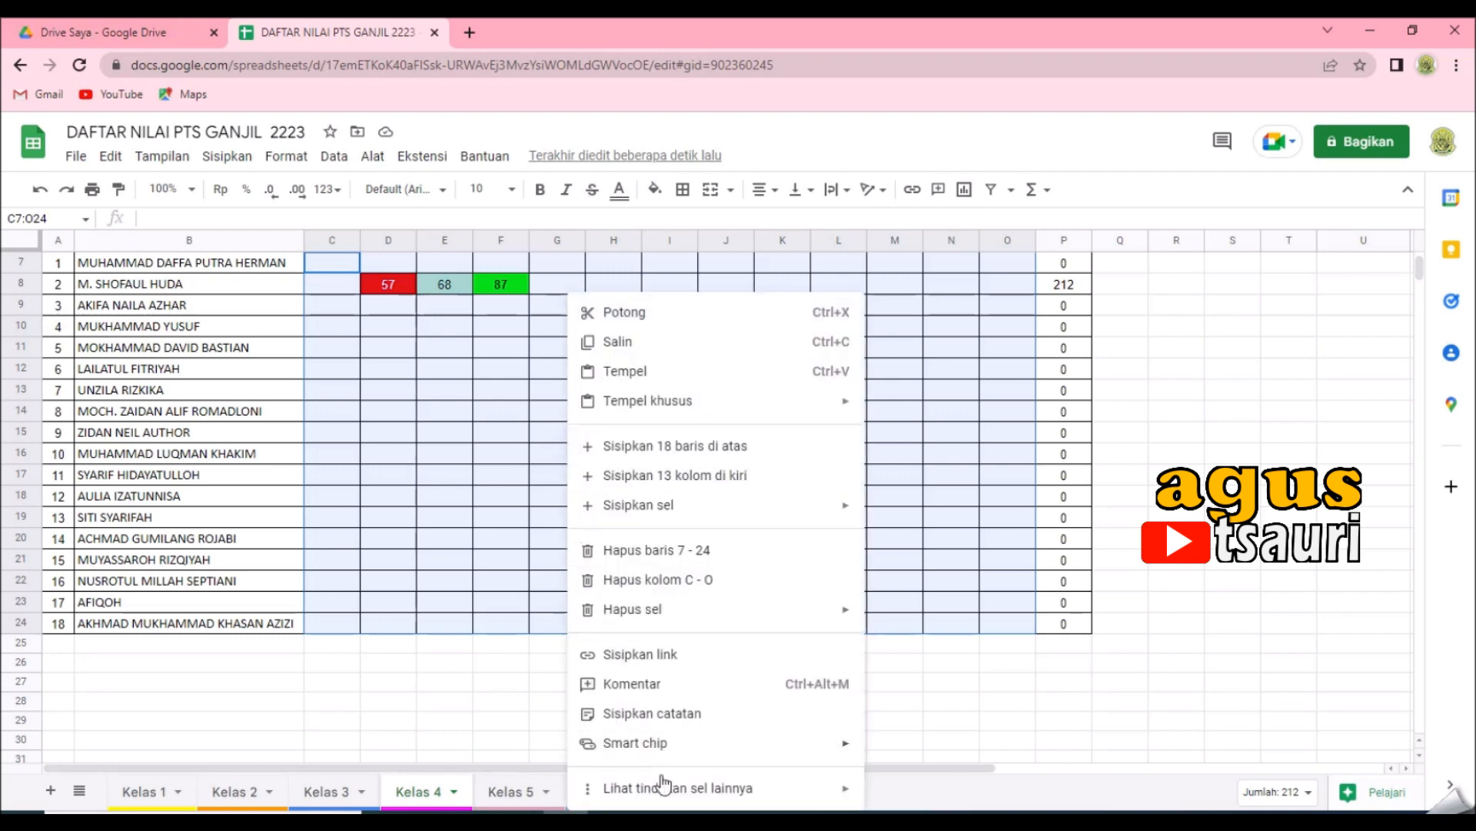
mouse_move(752, 798)
left_click(1026, 589)
left_click(1276, 319)
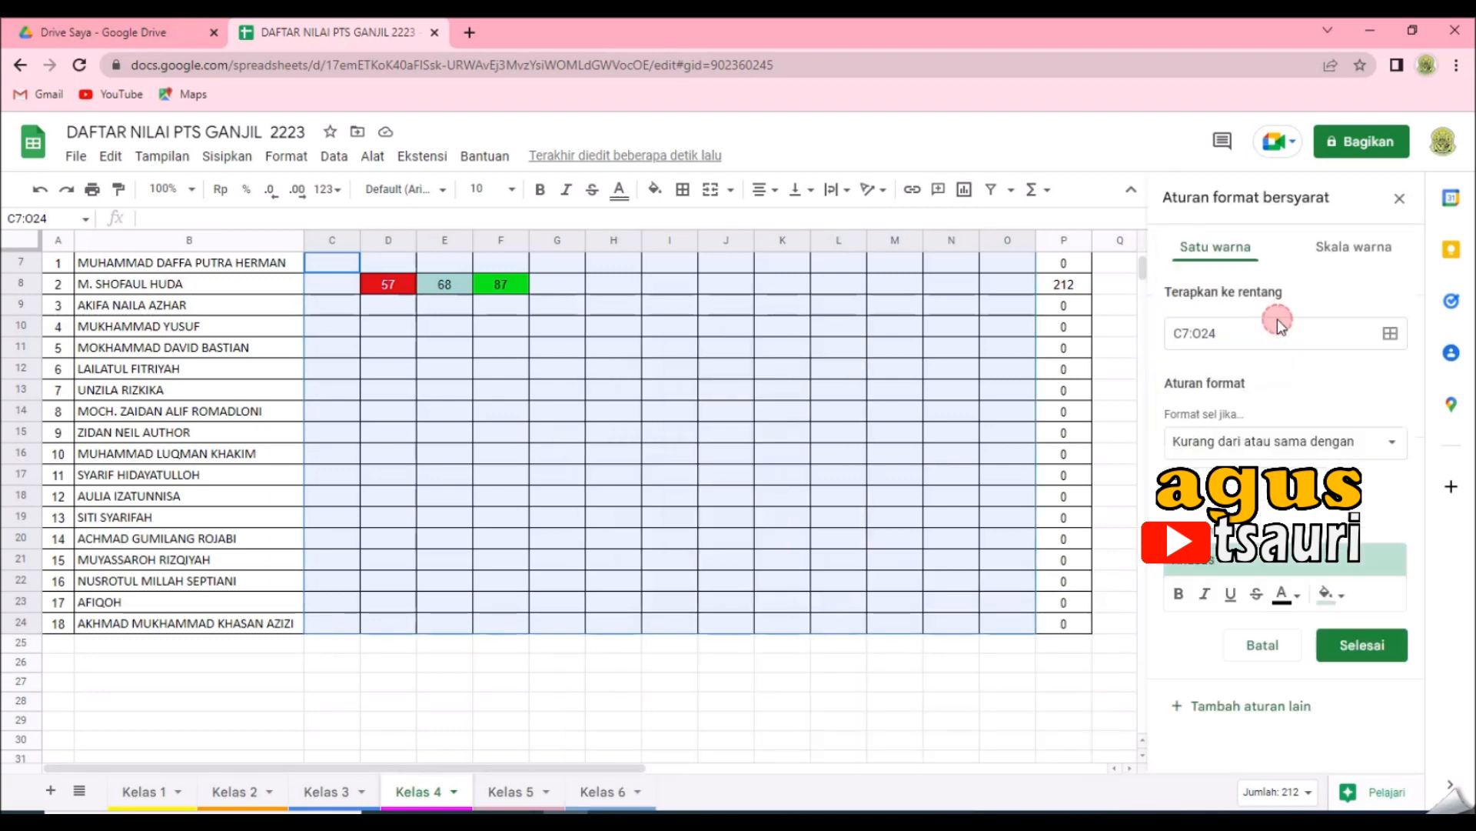
left_click(1328, 593)
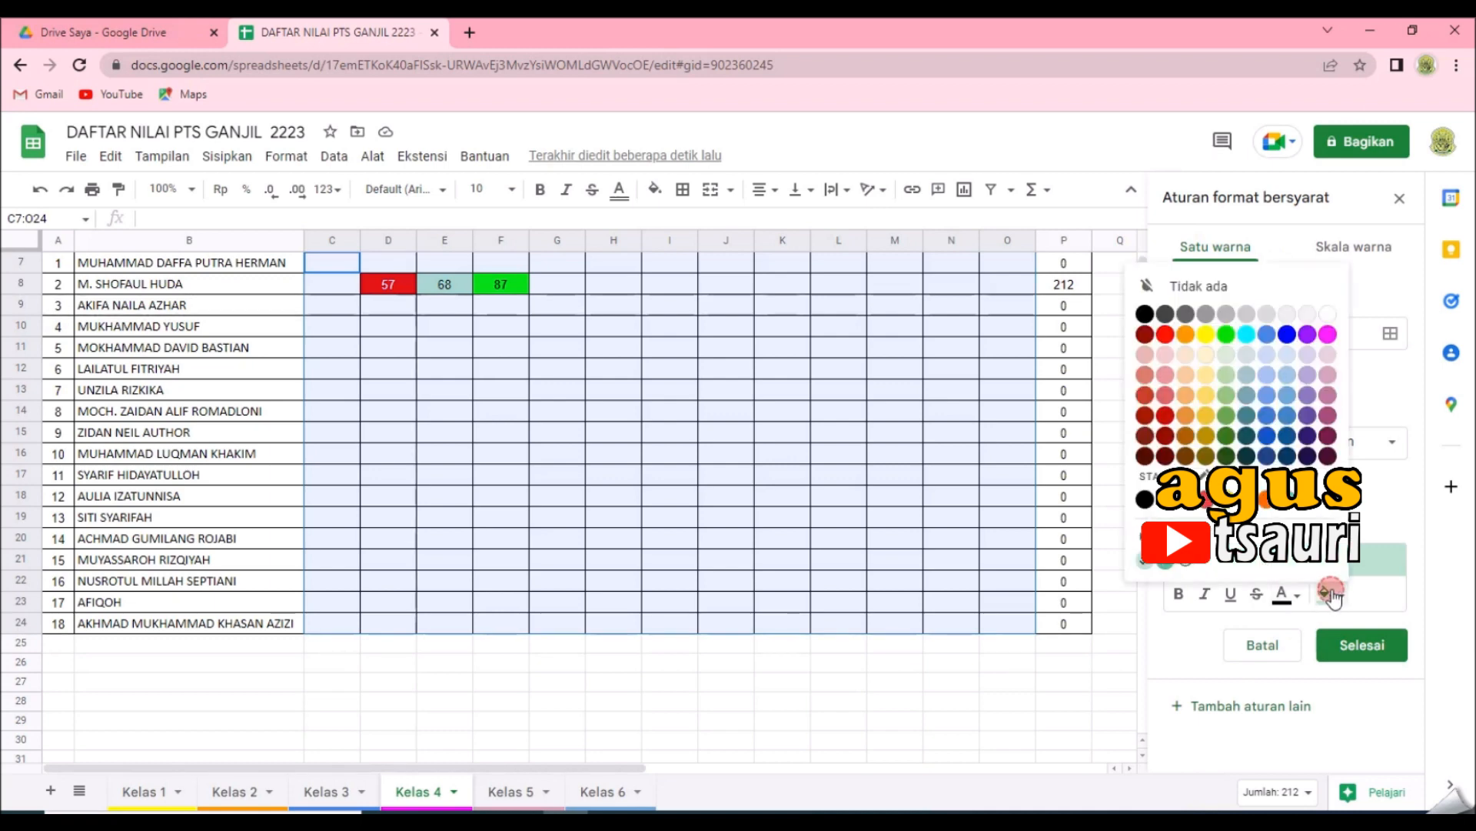
left_click(1206, 334)
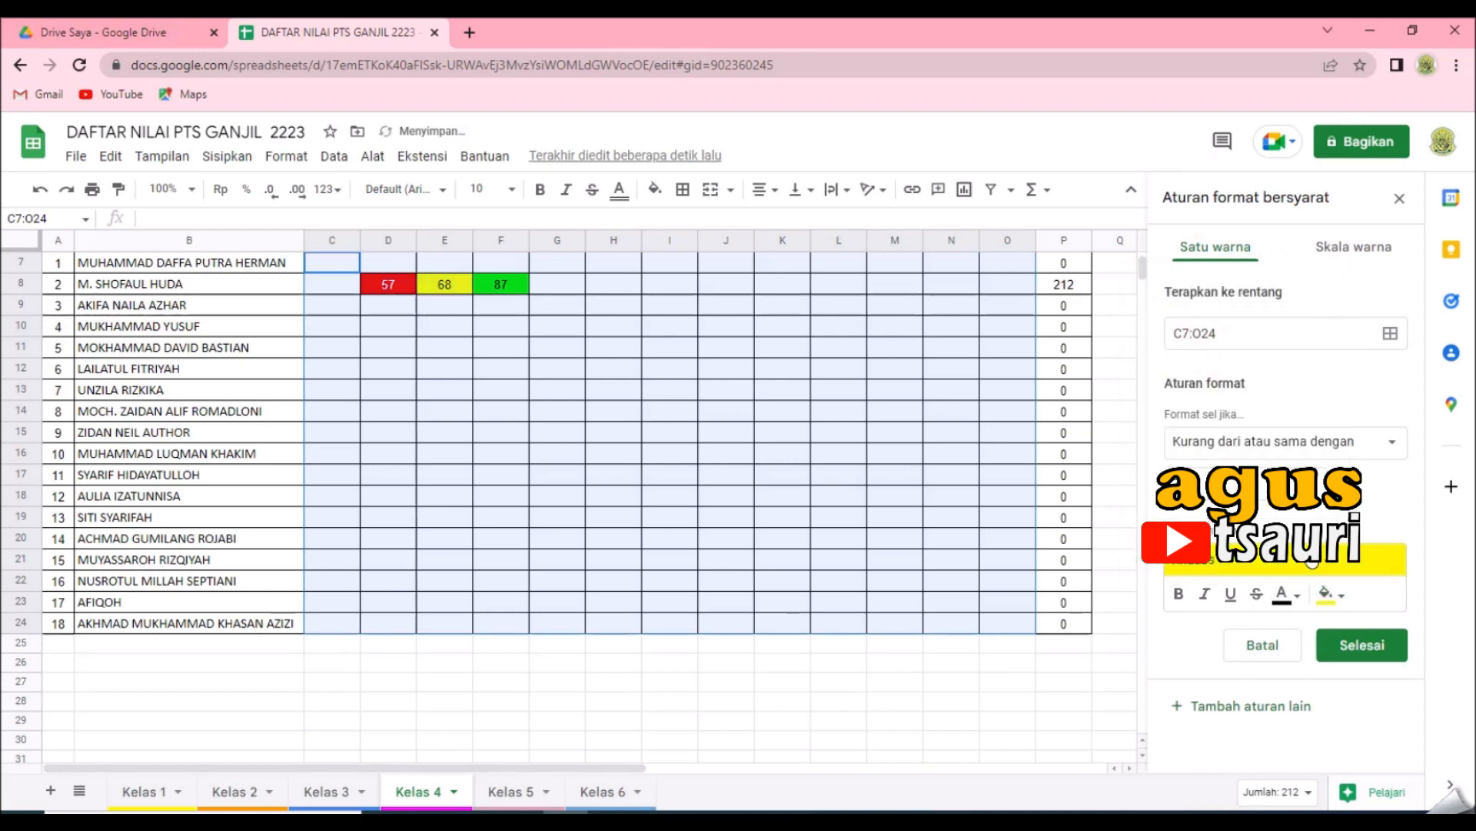
left_click(1342, 646)
left_click(1399, 198)
left_click(687, 481)
- Test the boundary between the yellow and green rules by entering 70 in E10 and 71 in F10
scroll(659, 489, "up", 2)
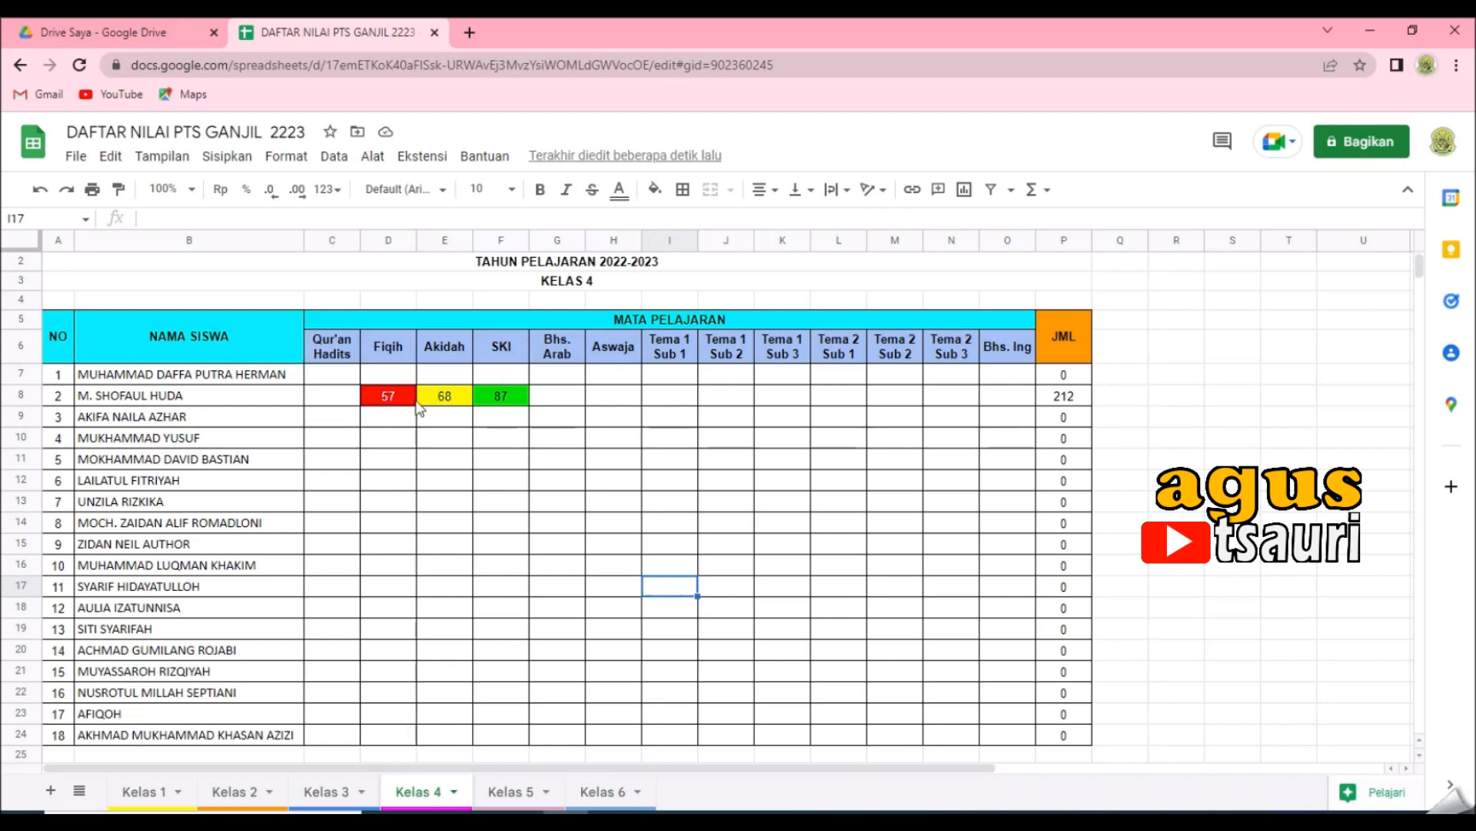
left_click(440, 435)
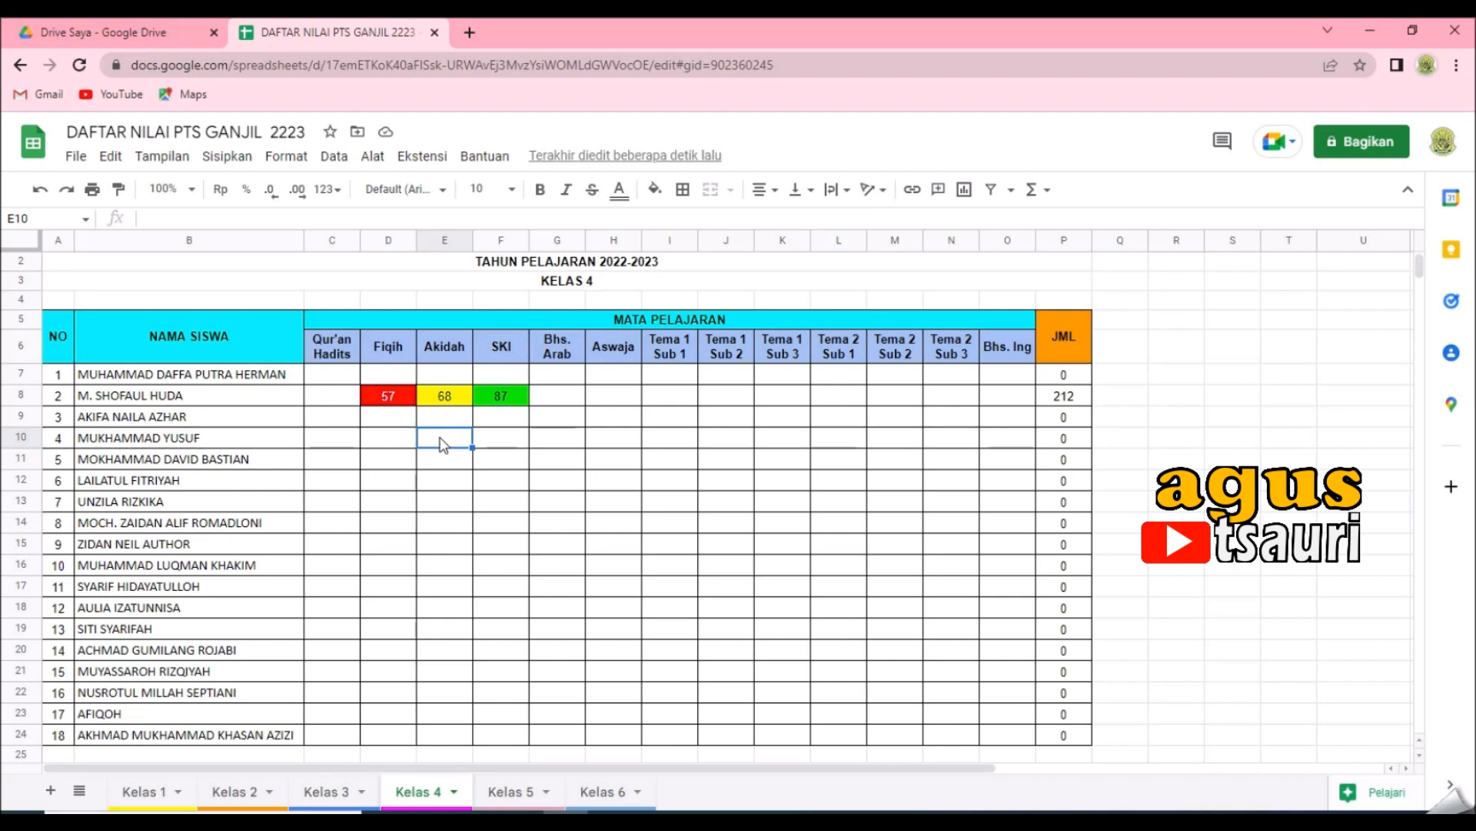
type("70")
key("Return")
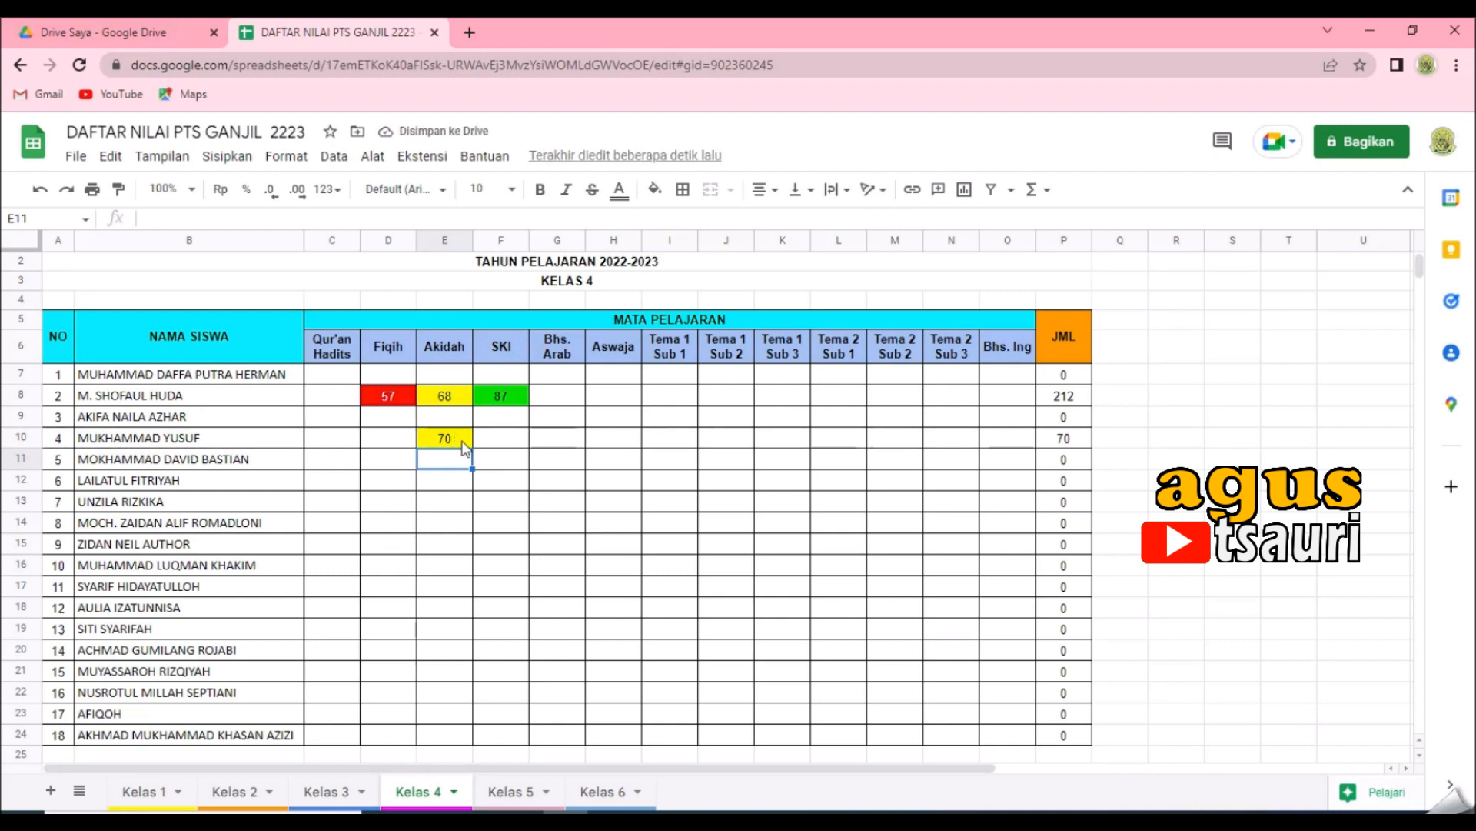
left_click(505, 439)
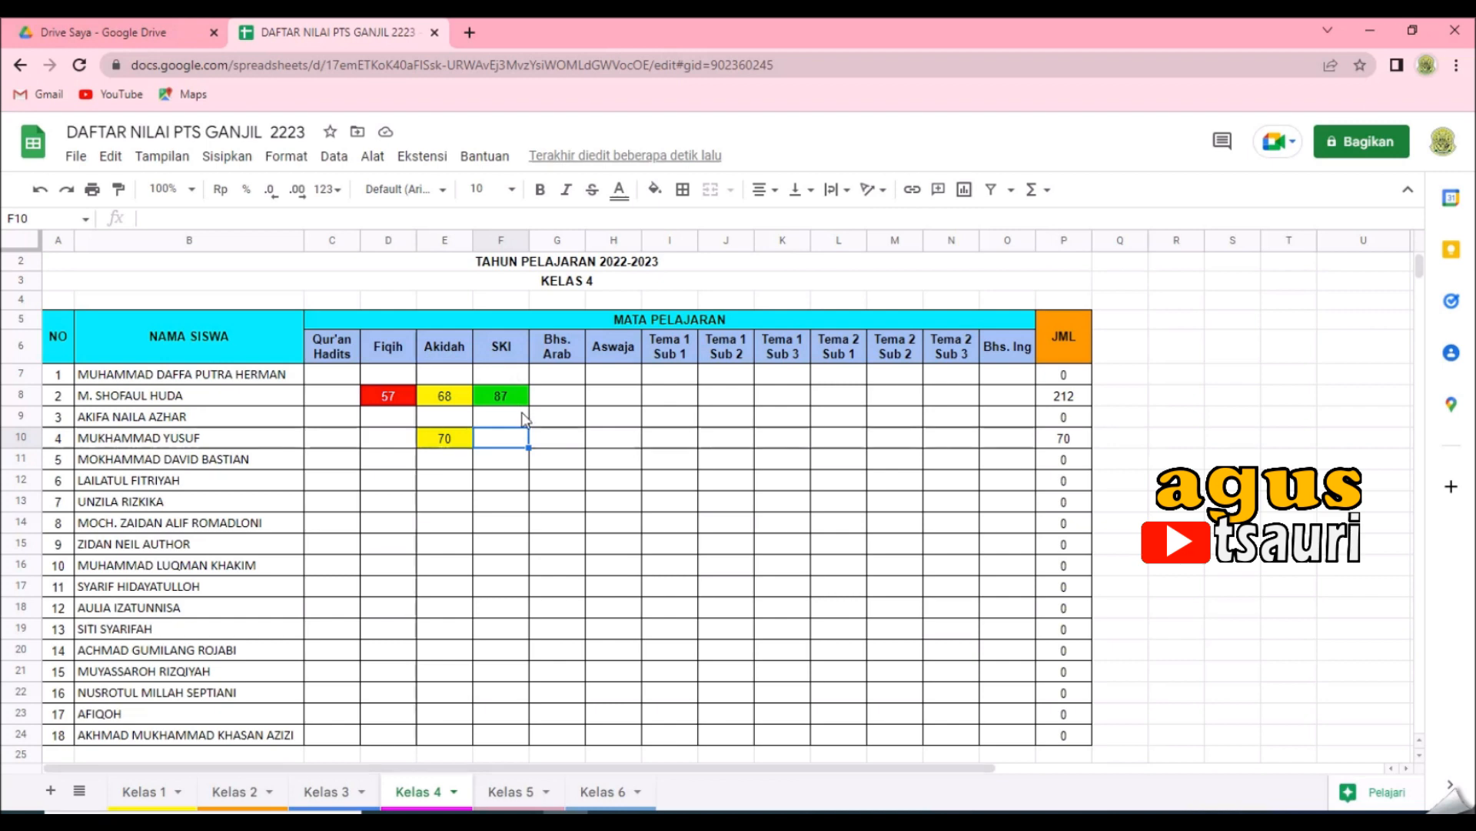
type("71")
key("Return")
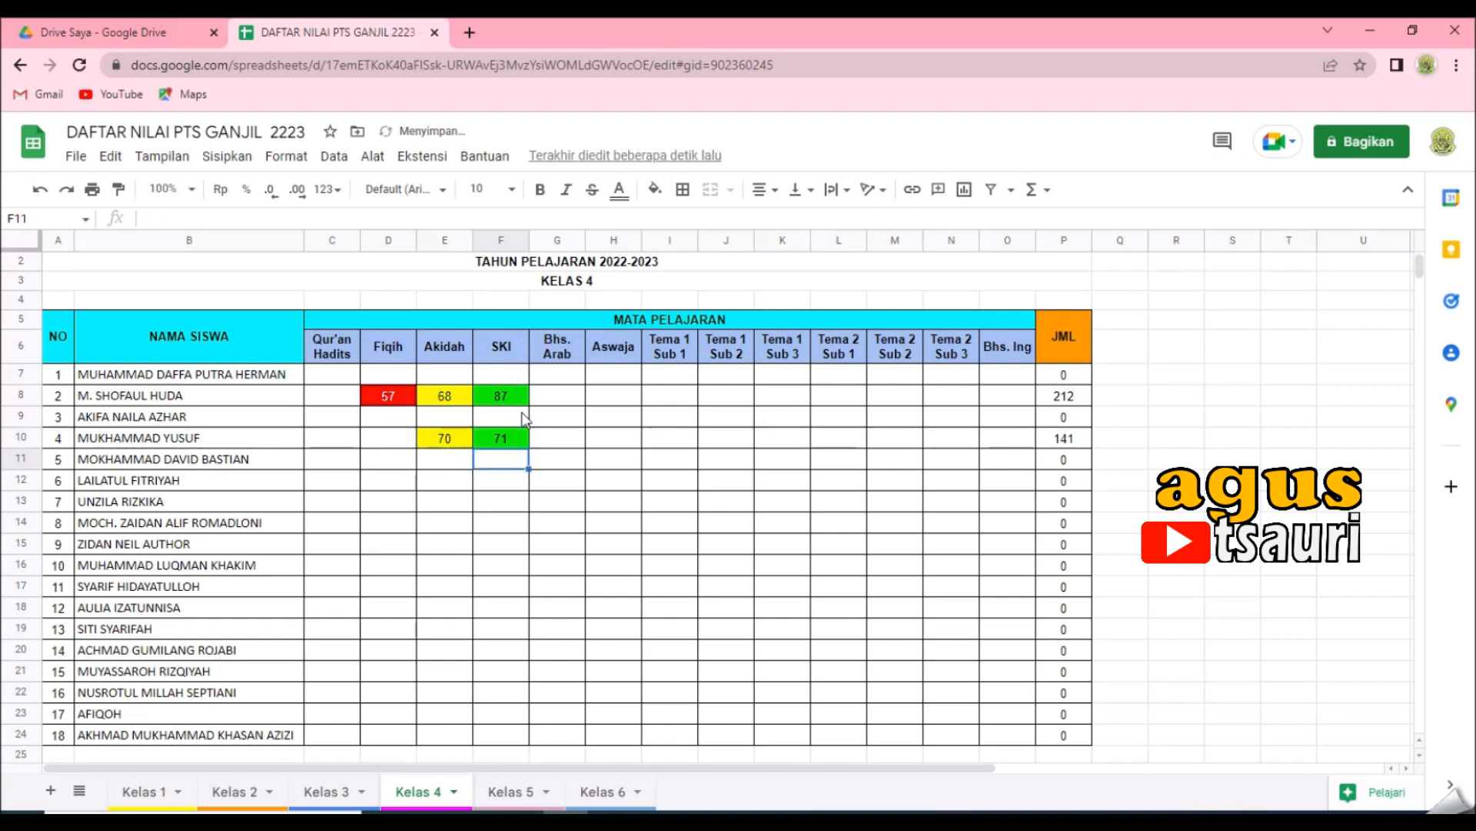
- Test the yellow and red rules by entering 69 in D12 and 65 in E11
left_click(401, 479)
type("6")
key("Return")
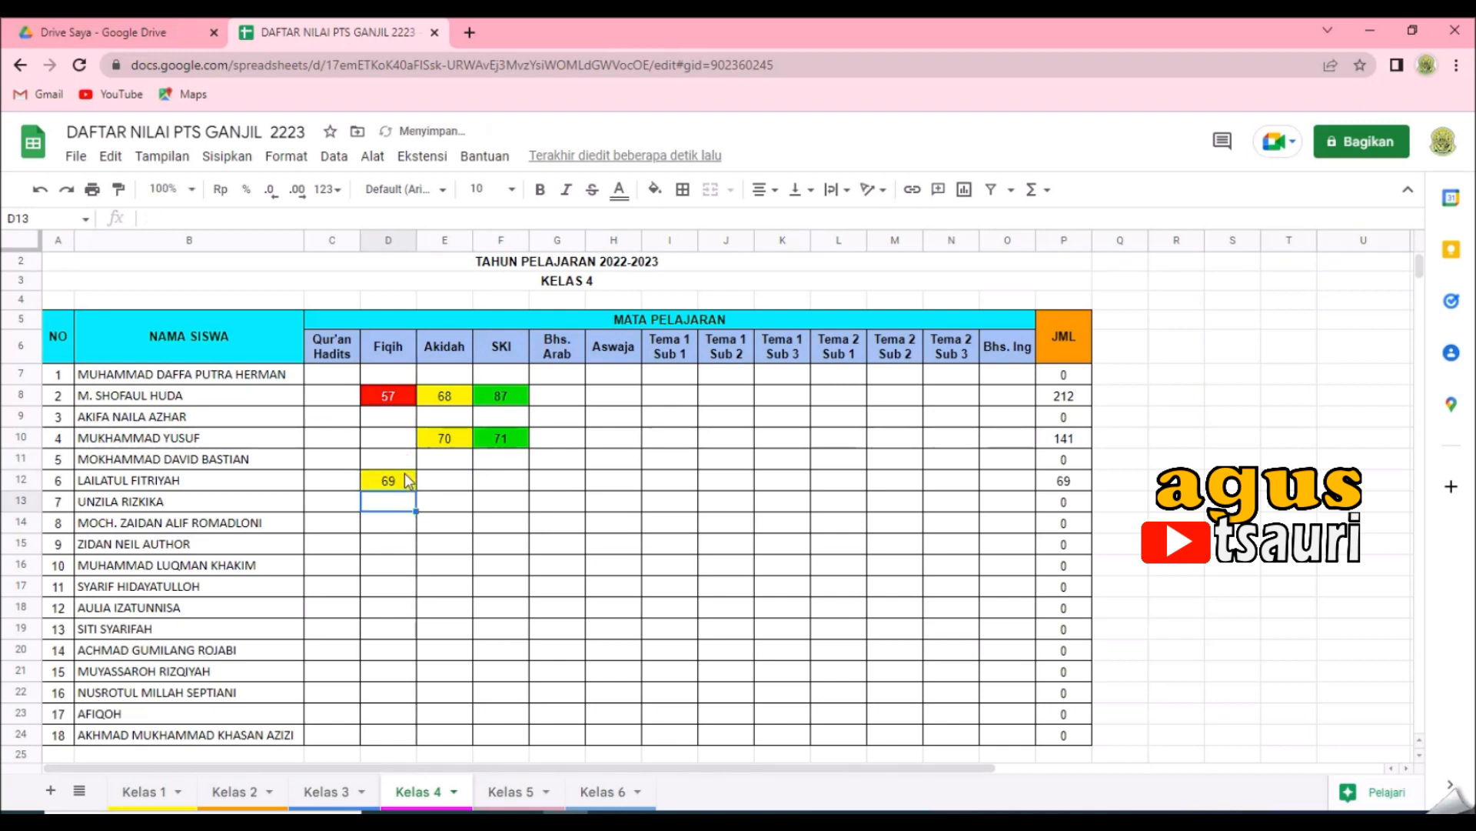
left_click(462, 459)
type("65")
key("Return")
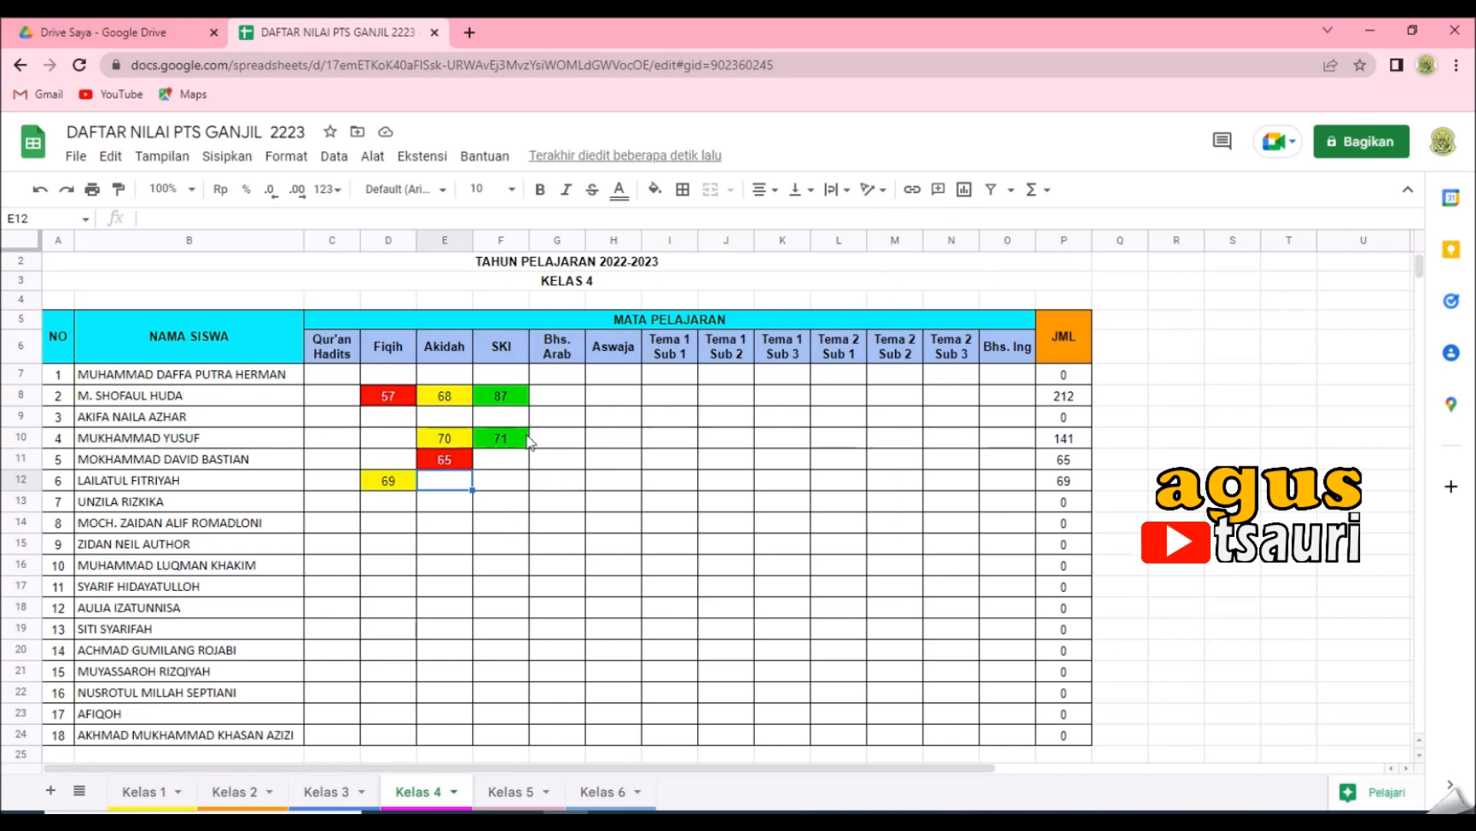
- Clear all the test scores from D8:F12
left_click_drag(372, 406, 511, 488)
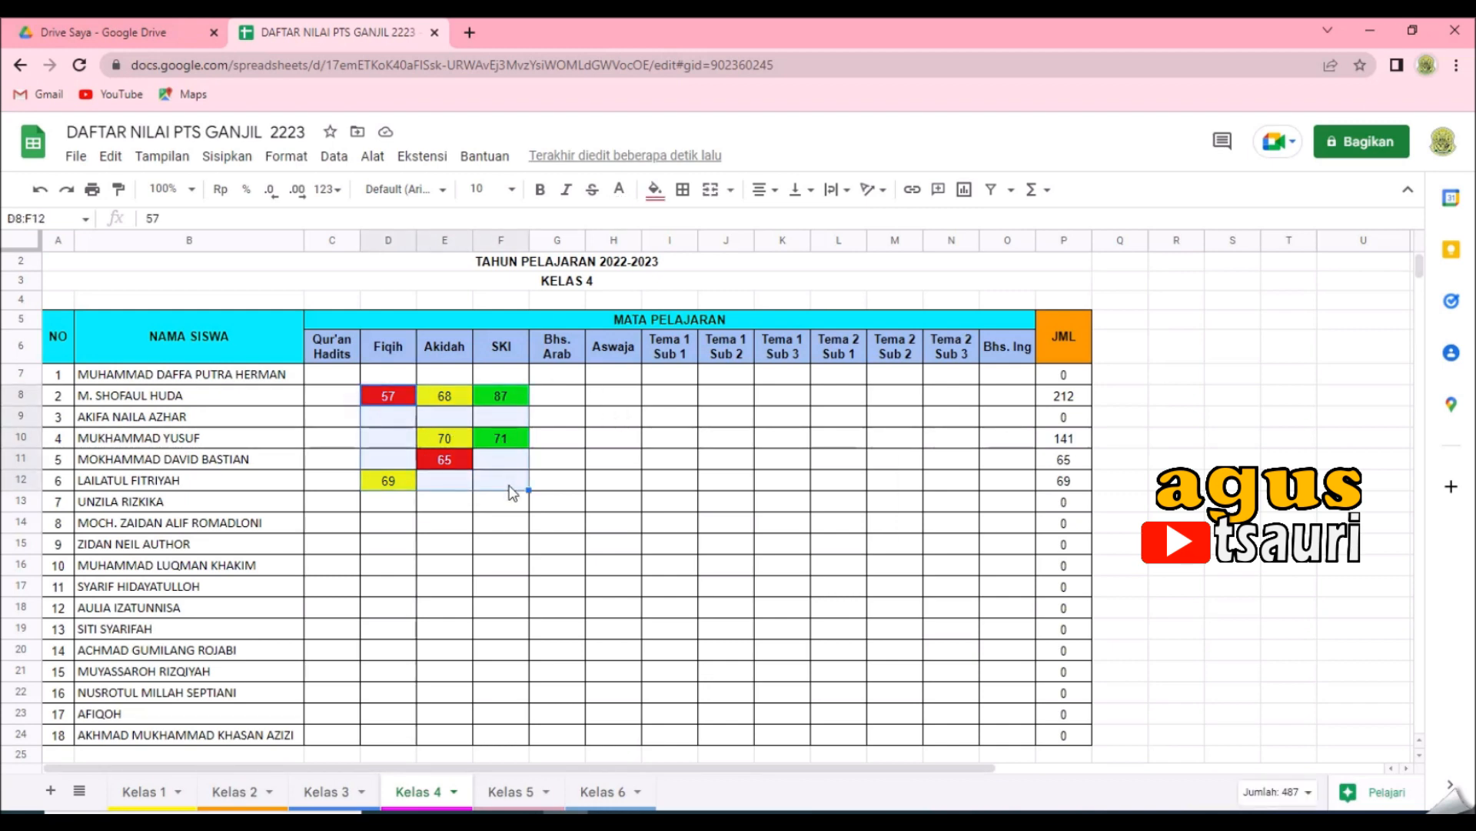
key("Delete")
left_click(506, 501)
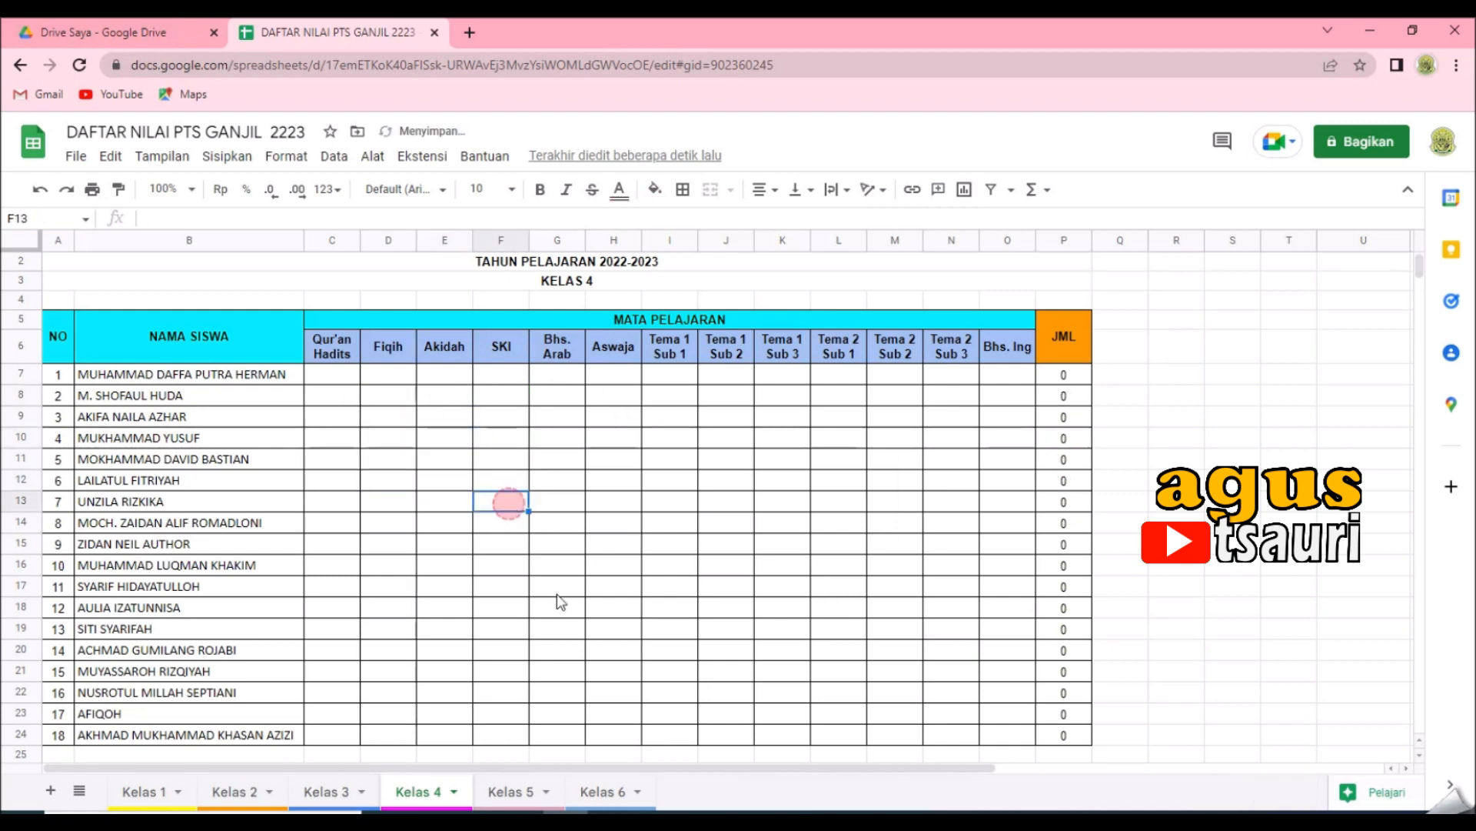
- View the Kelas 5 sheet and return to the Kelas 4 sheet
left_click(493, 792)
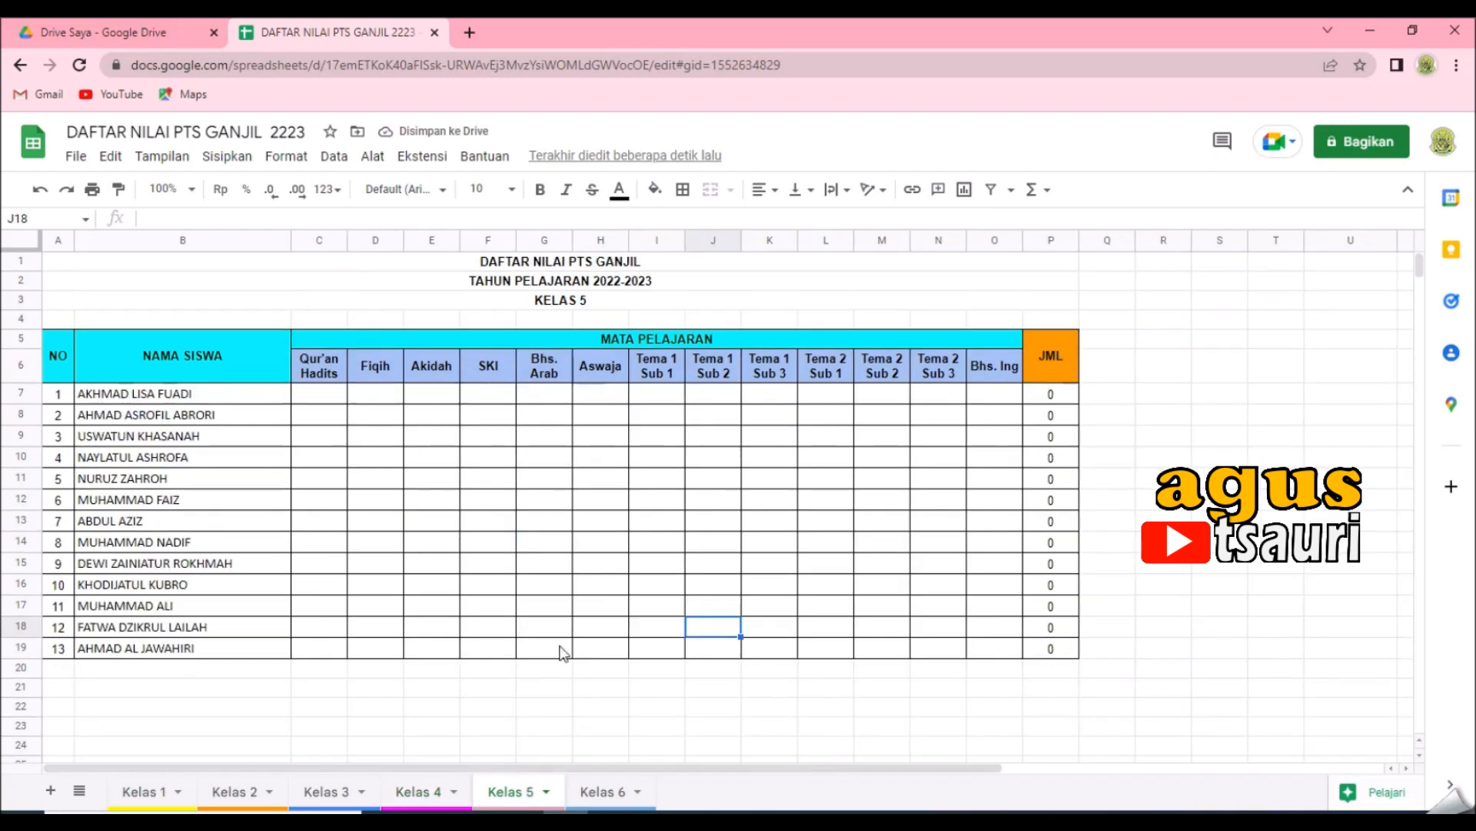
left_click(434, 793)
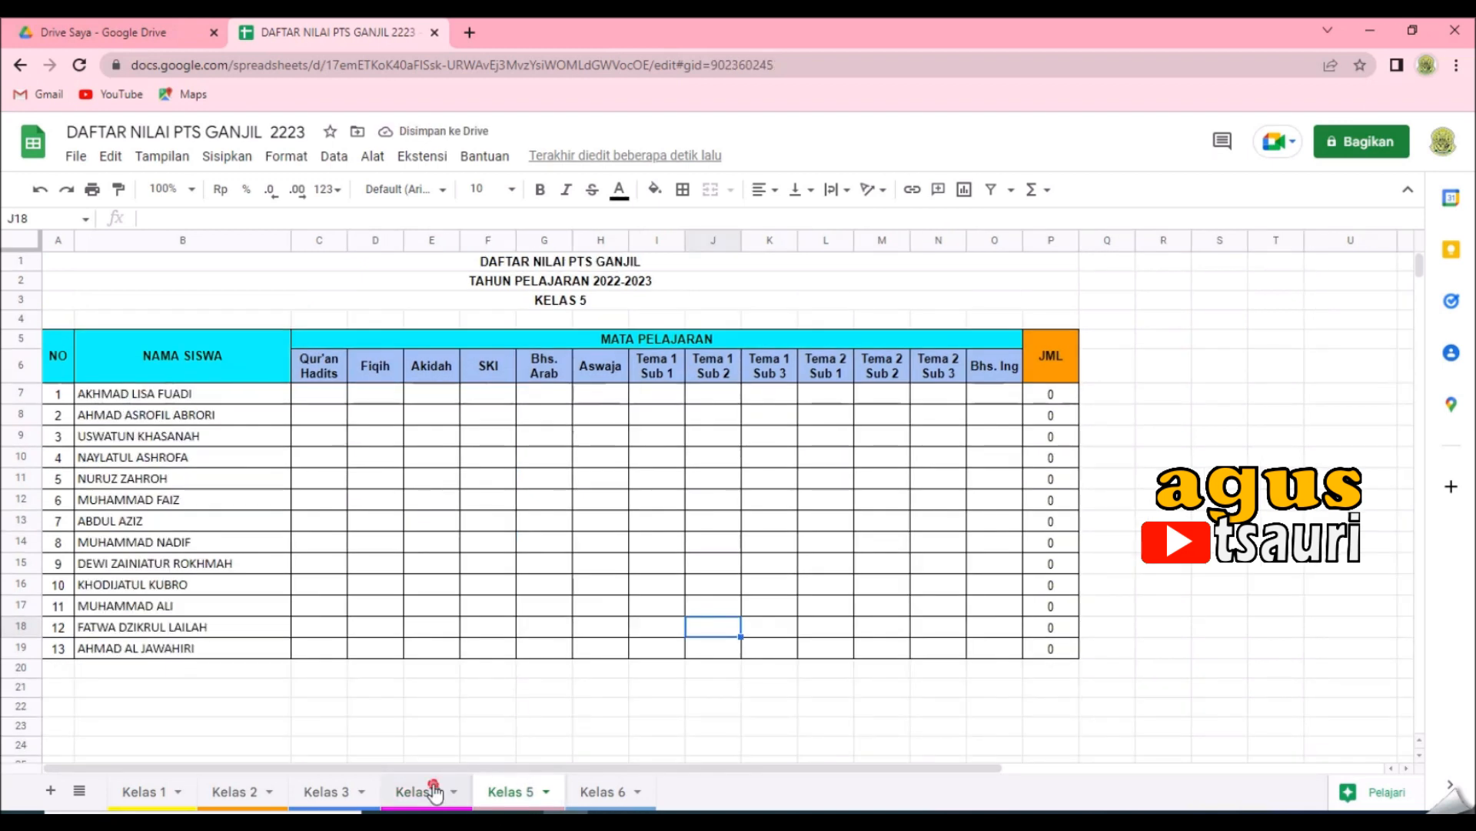
- Copy the formatted score row C7:O7 from Kelas 4 into C7 of Kelas 5 and fill it down through row 19
left_click_drag(346, 380, 989, 388)
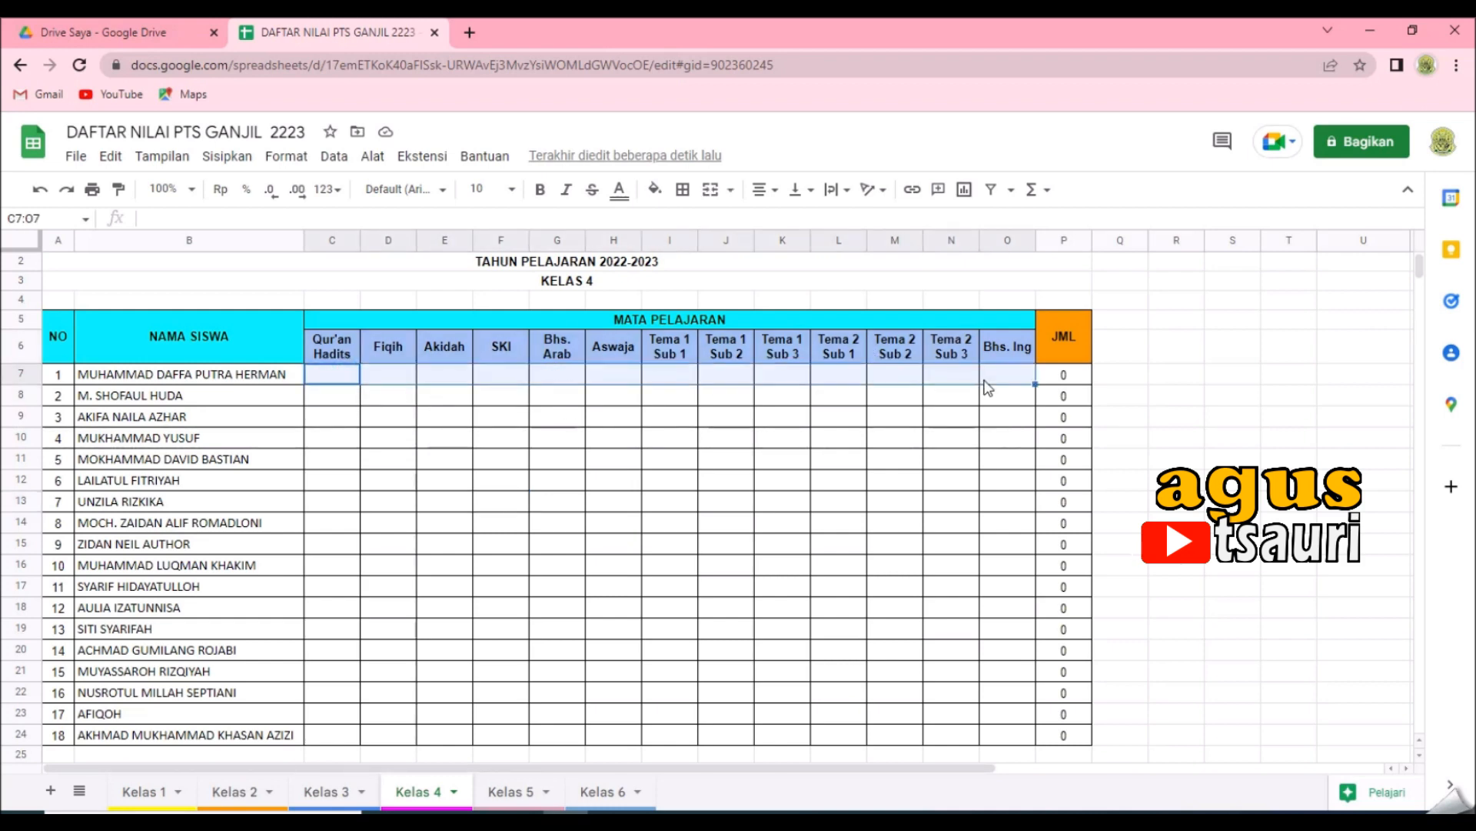
key("ctrl+c")
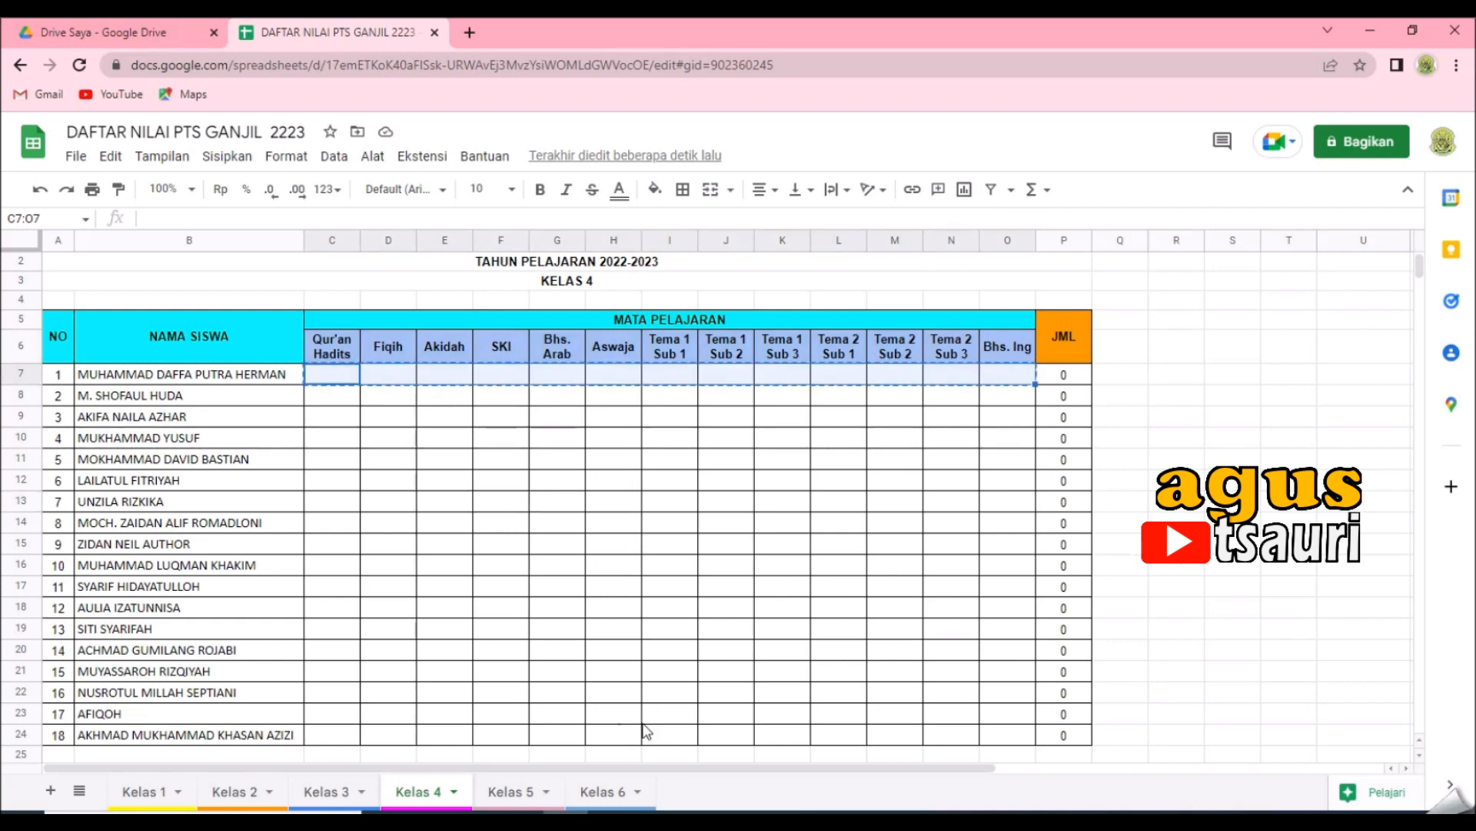
left_click(507, 791)
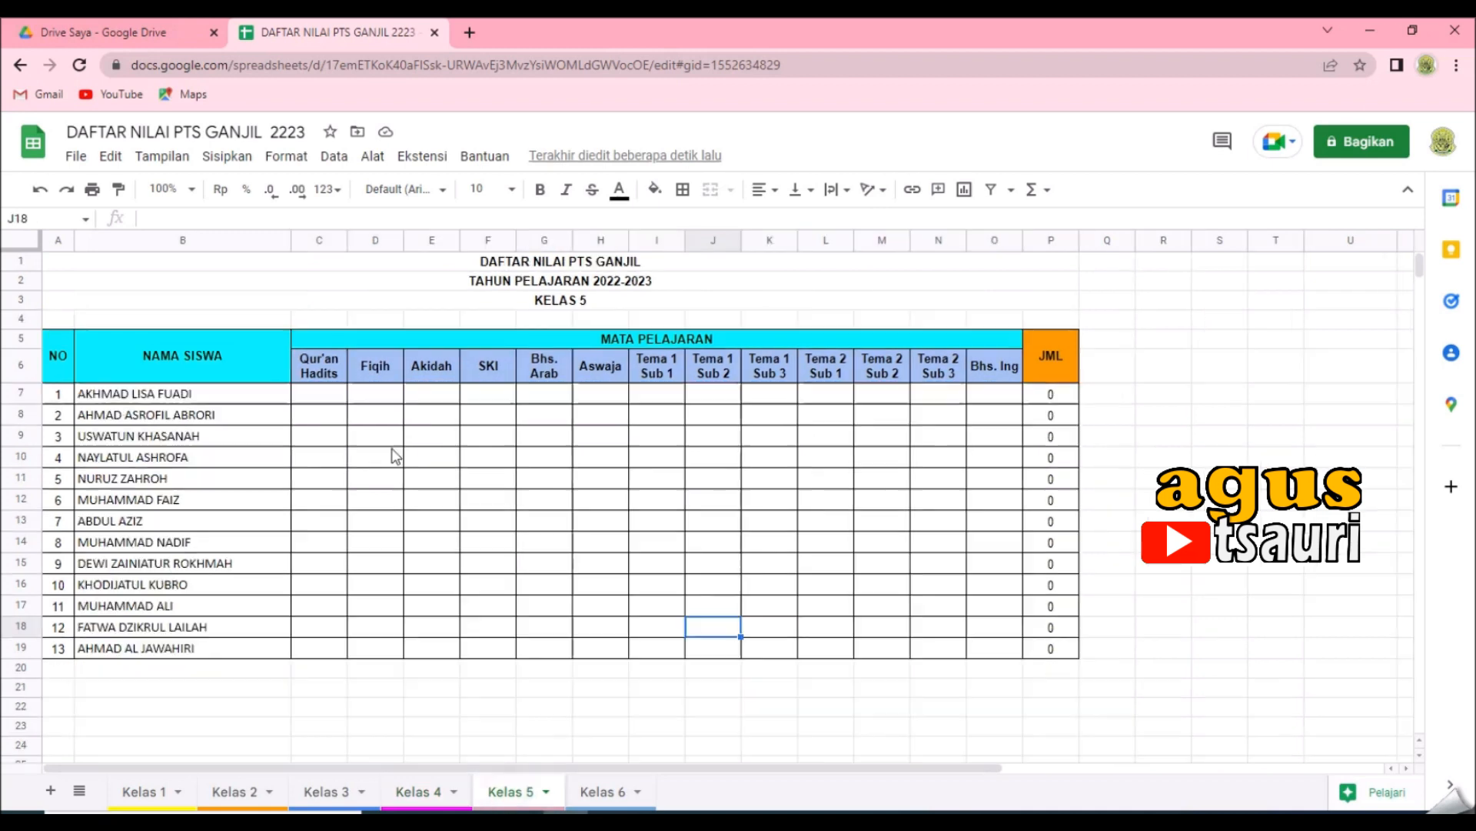
left_click(307, 399)
key("ctrl+v")
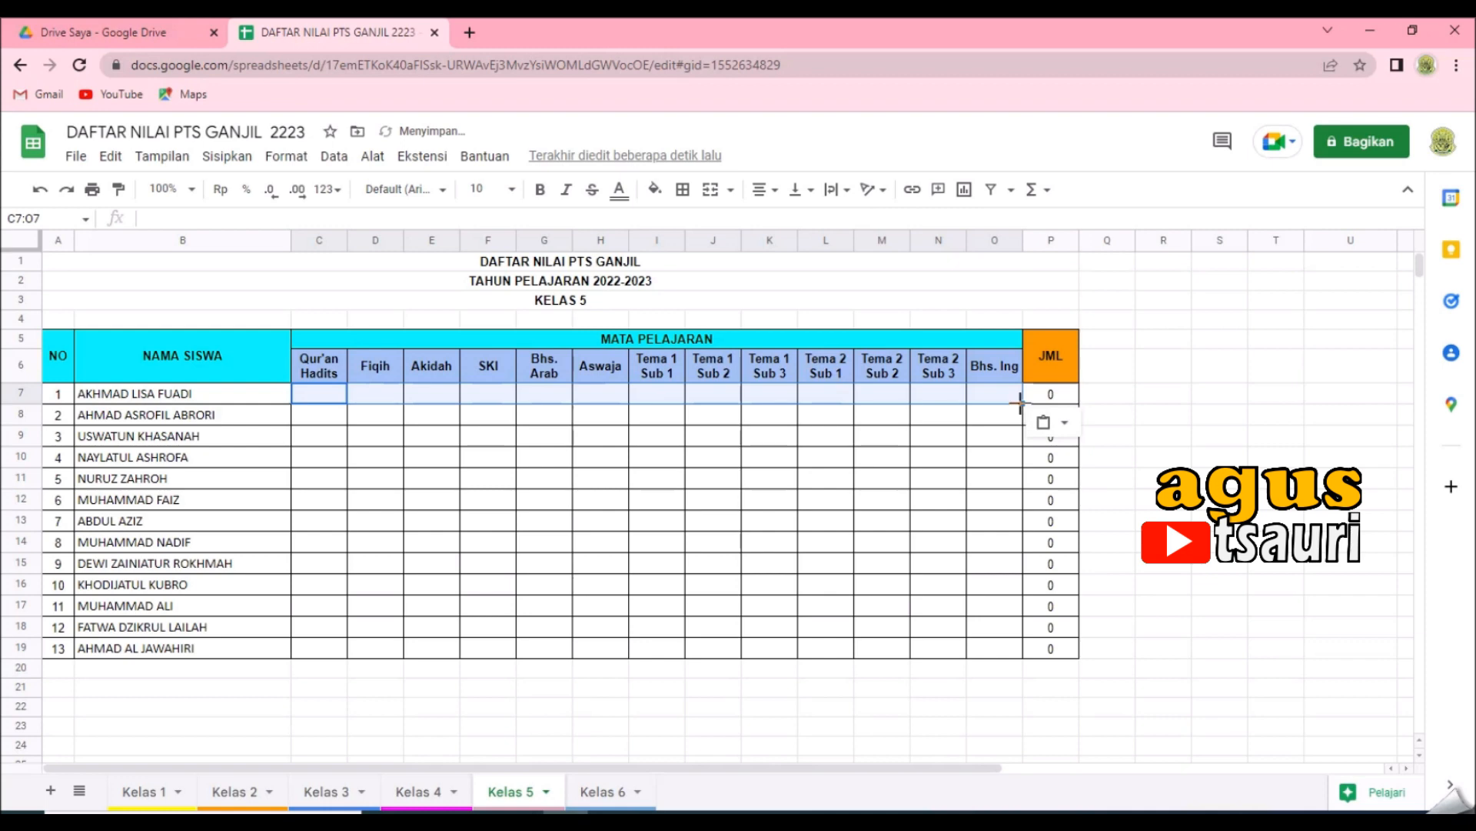
left_click_drag(1020, 402, 1010, 653)
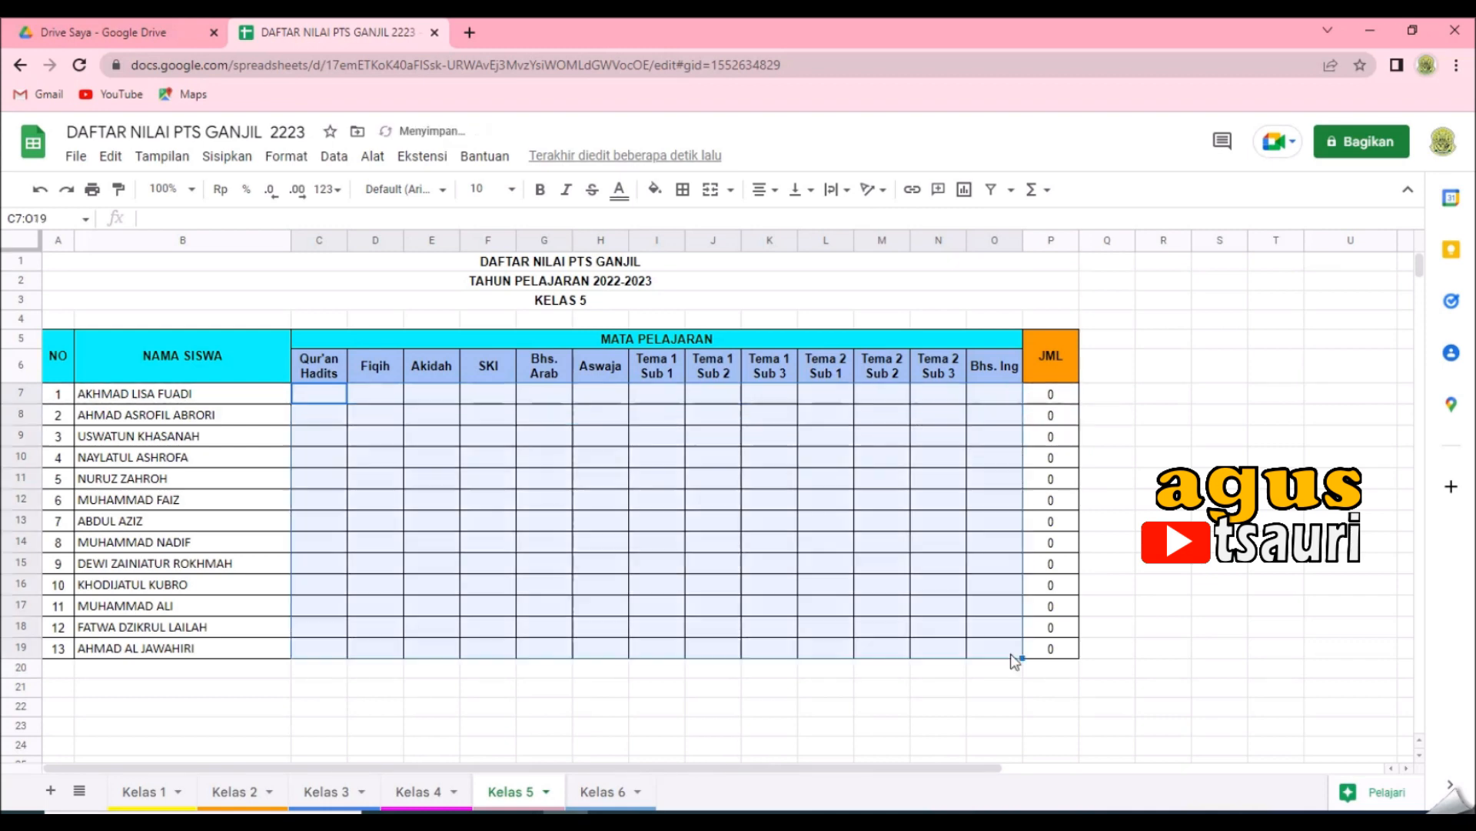
- Test the Kelas 5 colour rules with 75 in H12, 58 in F13 and 67 in F10, and clear these test scores
left_click(599, 509)
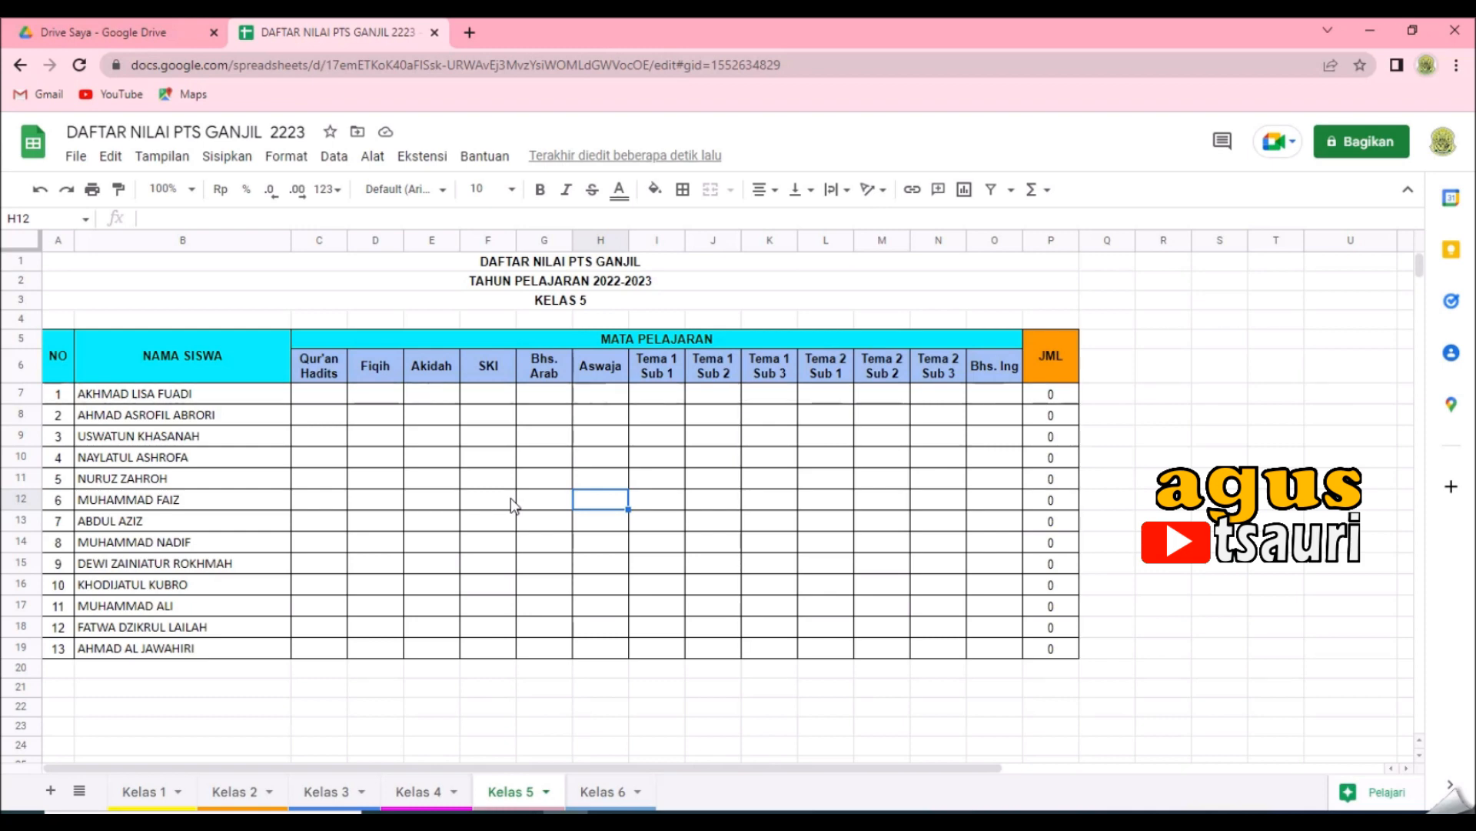
type("75")
key("Return")
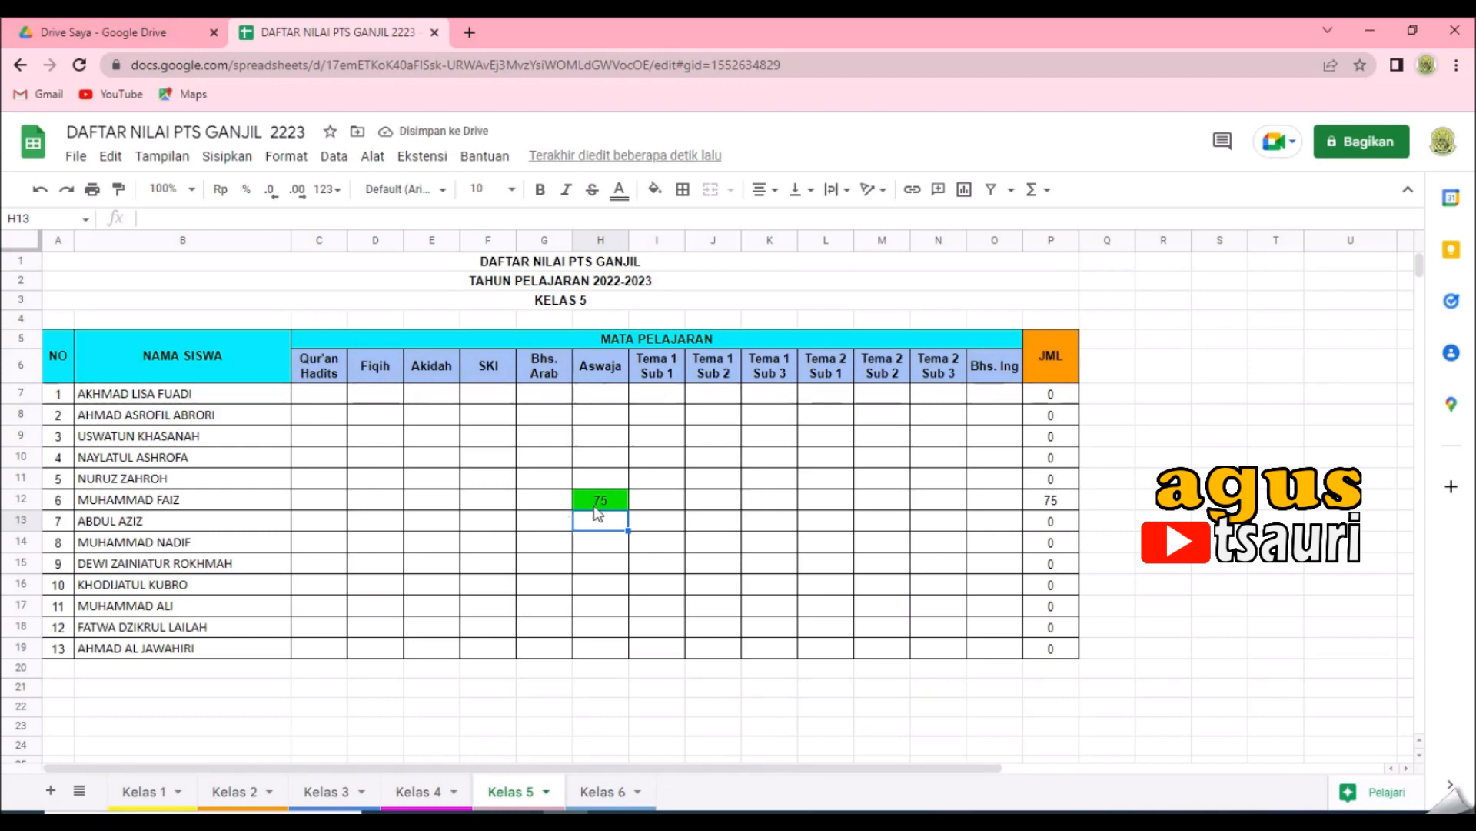
left_click(496, 529)
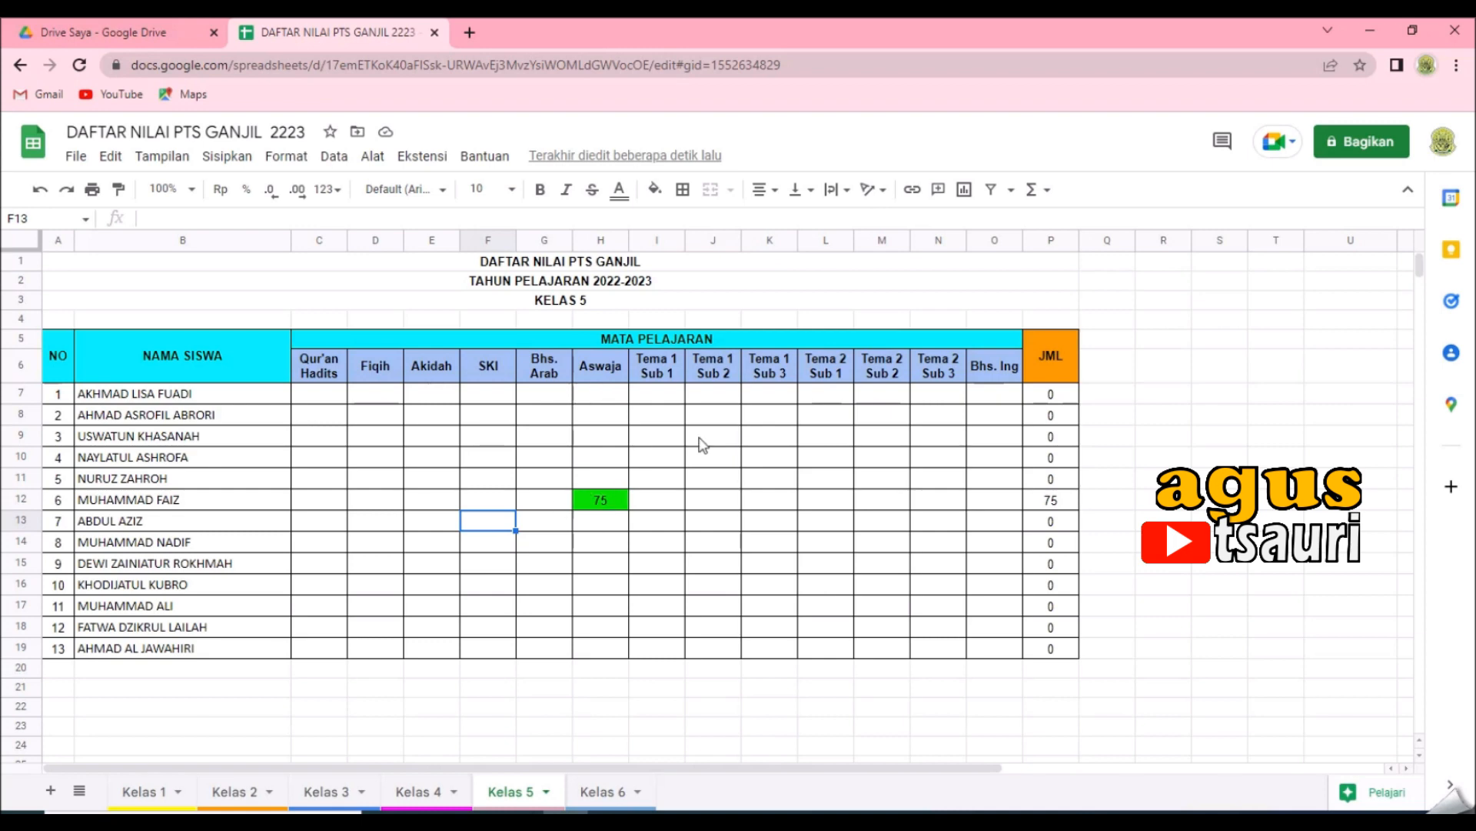
type("58")
key("Return")
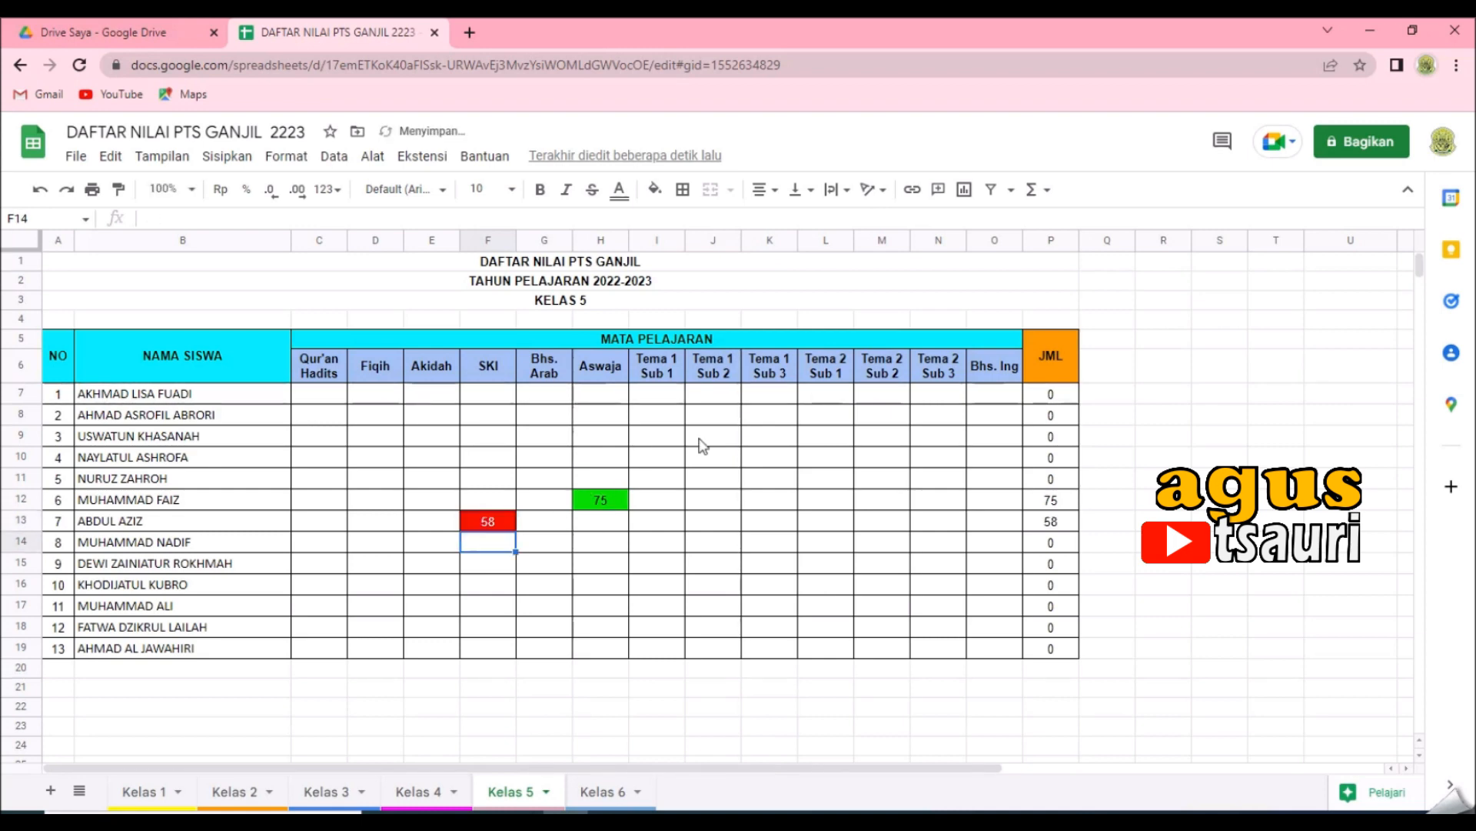
left_click(464, 466)
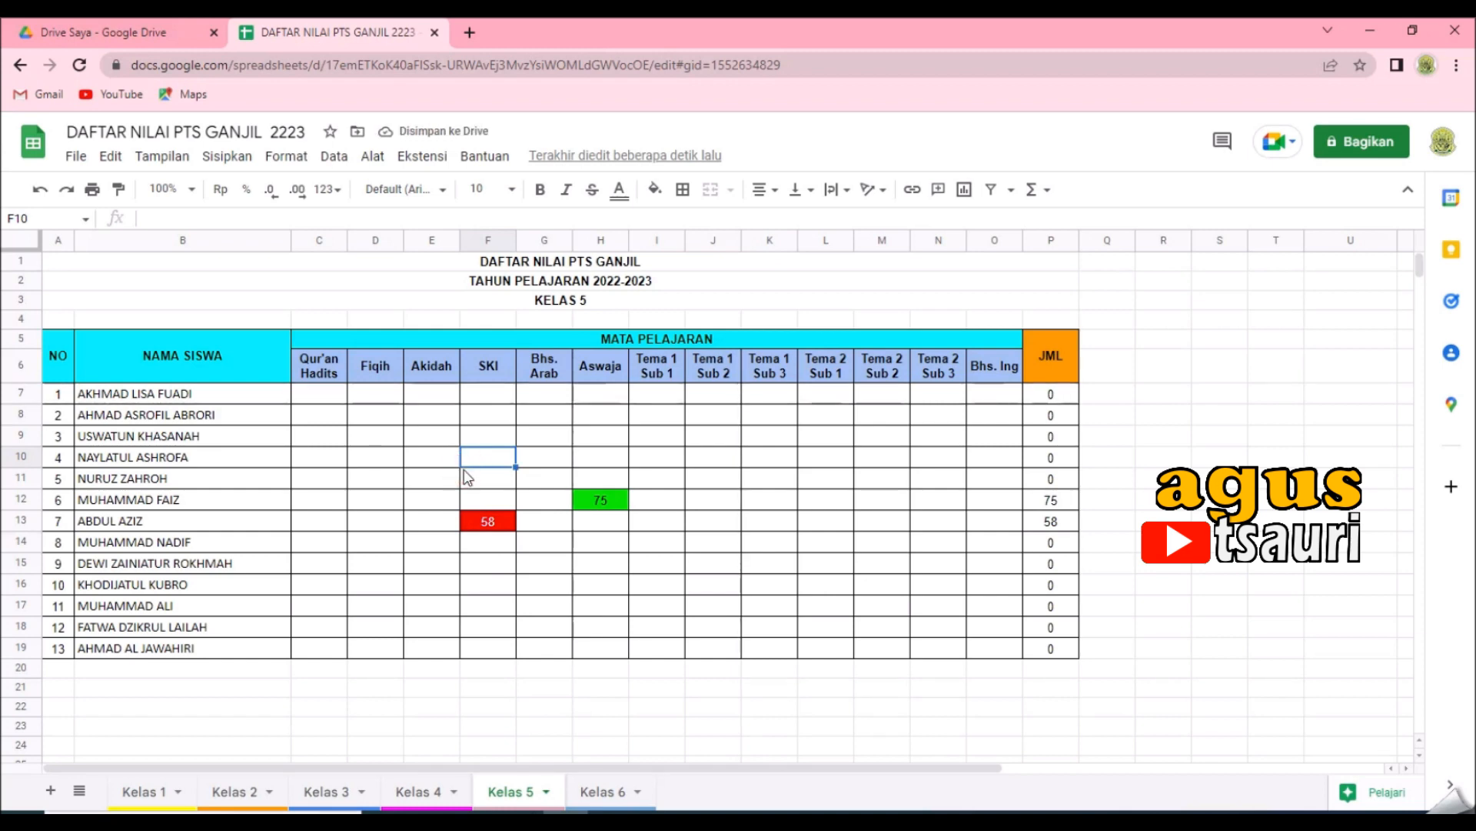
type("67")
key("Return")
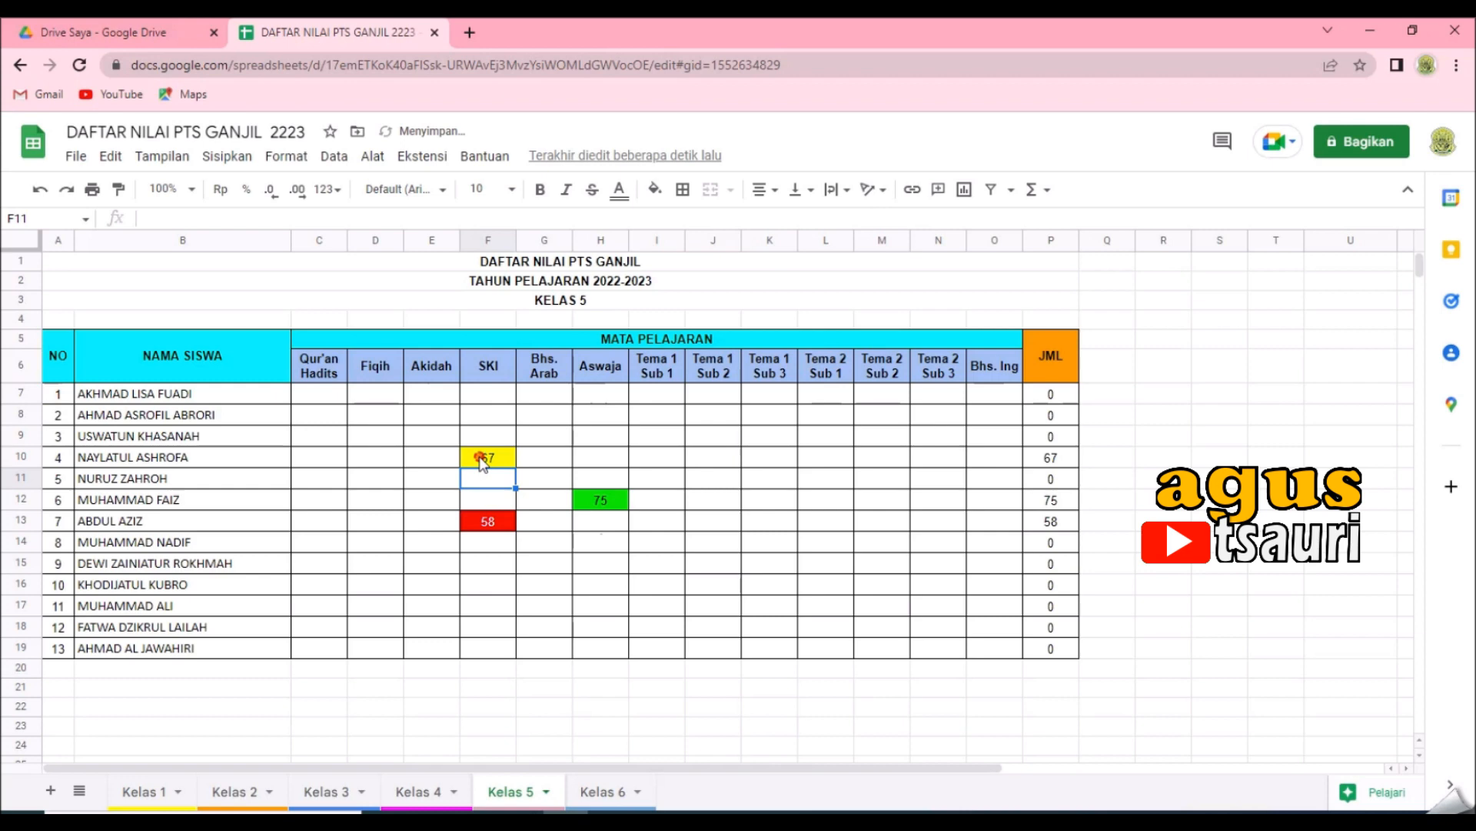
left_click_drag(483, 461, 602, 531)
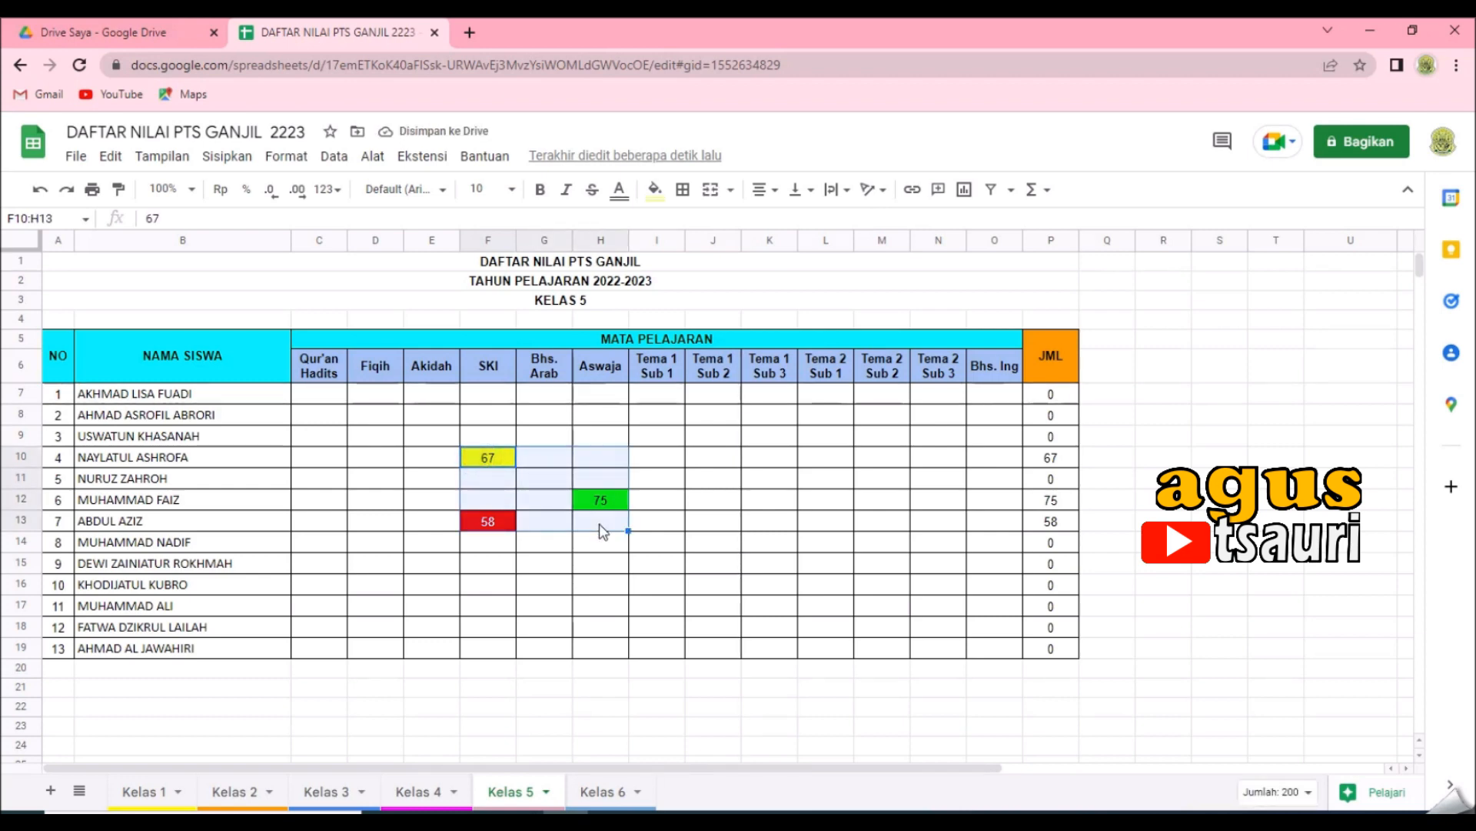
key("Delete")
- Copy the formatted score row C7:O7 from Kelas 5 into C7 of Kelas 6 and fill it down through row 20
left_click_drag(331, 394, 977, 400)
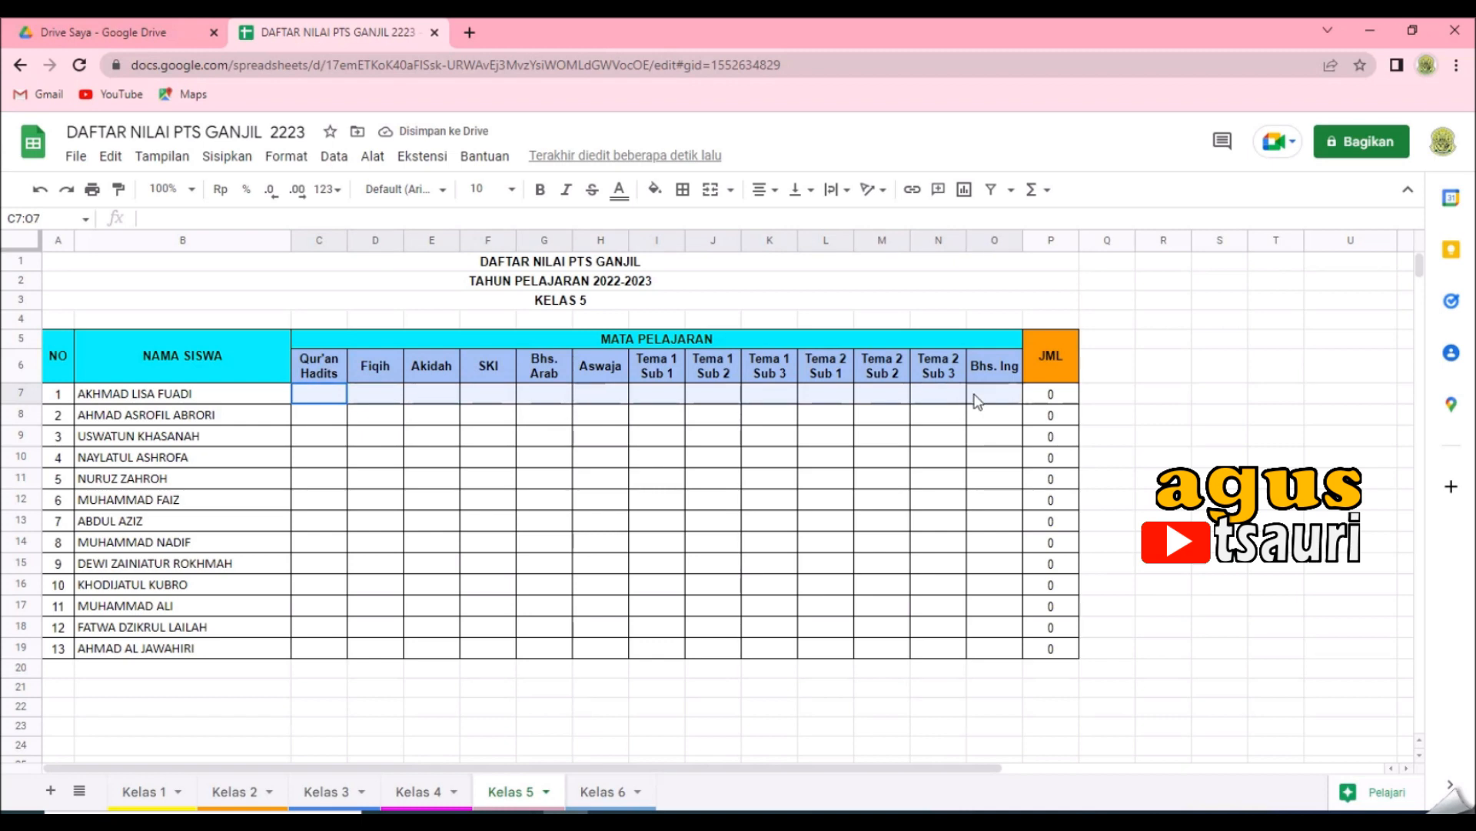
key("ctrl+c")
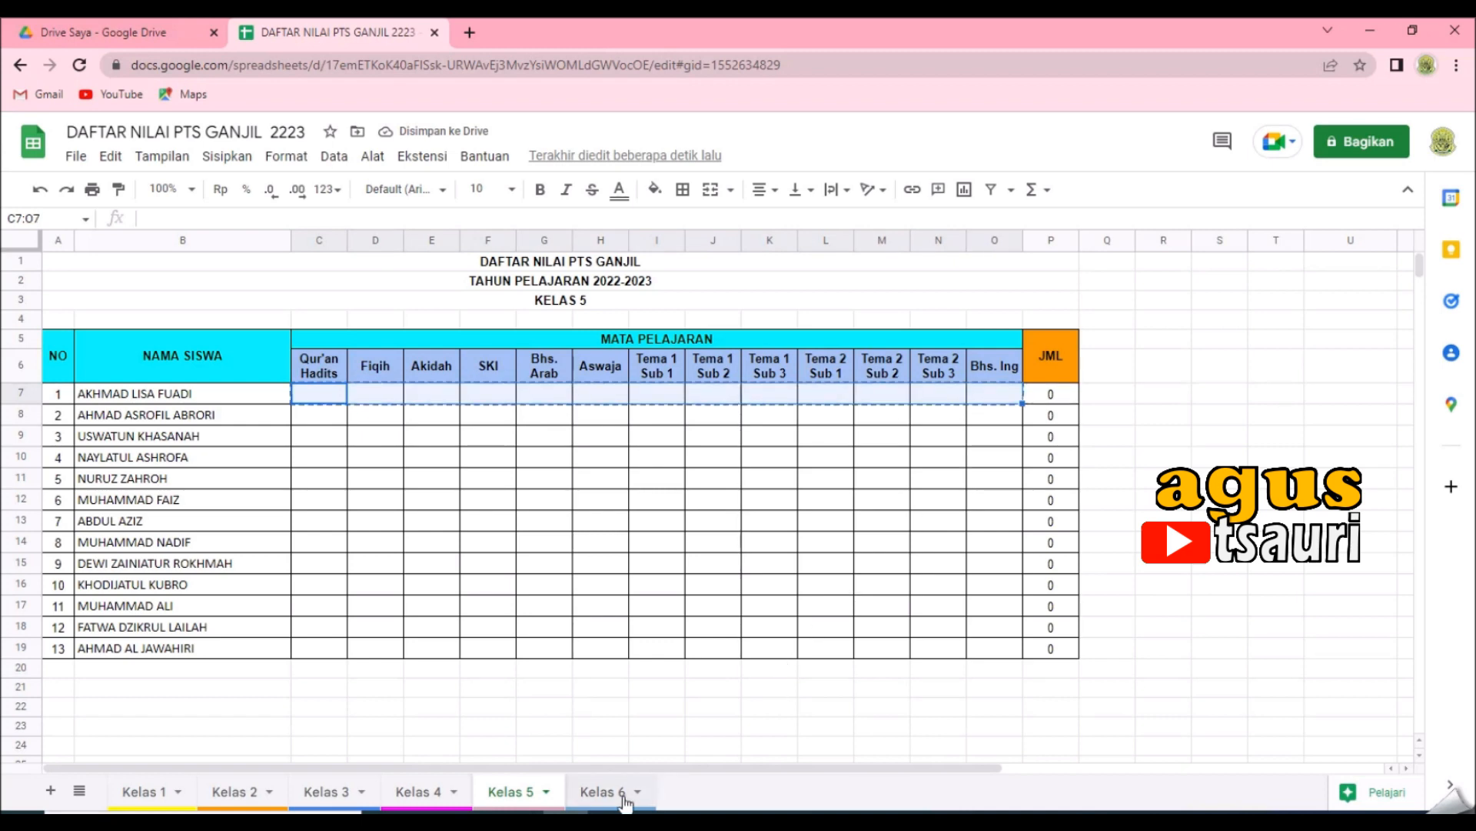
left_click(624, 796)
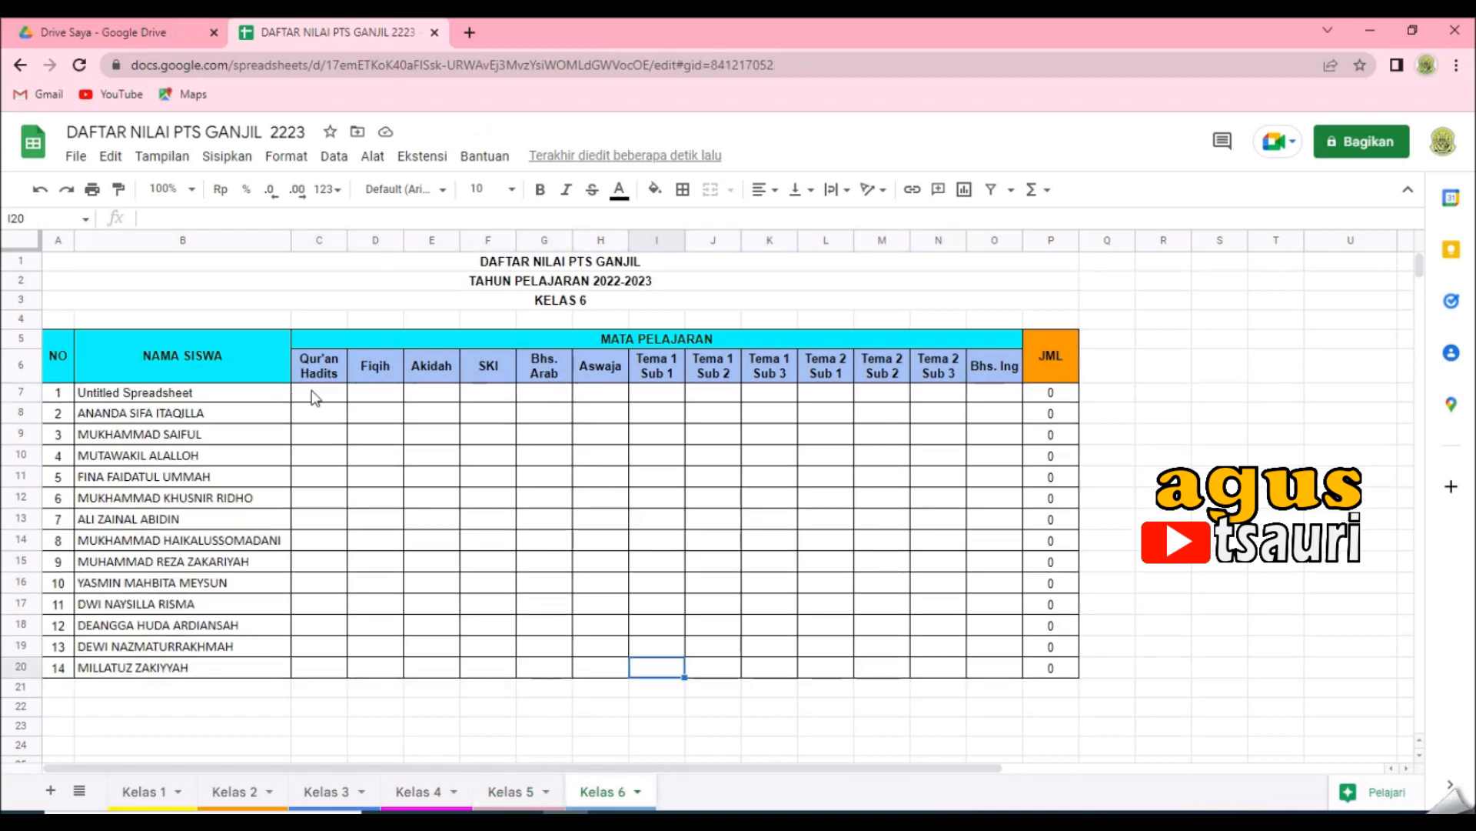
left_click(313, 394)
key("ctrl+v")
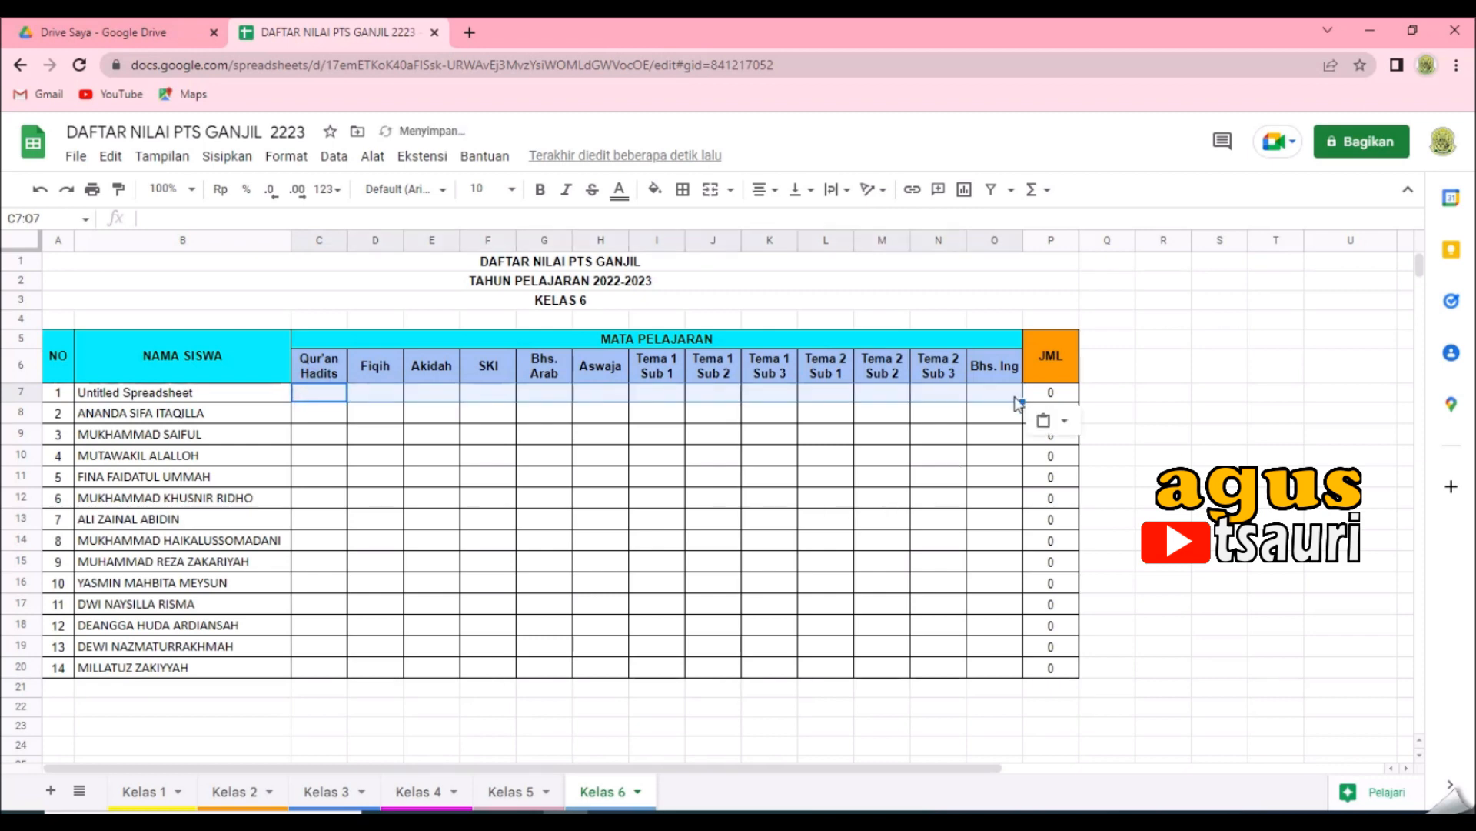
left_click_drag(1024, 400, 1023, 672)
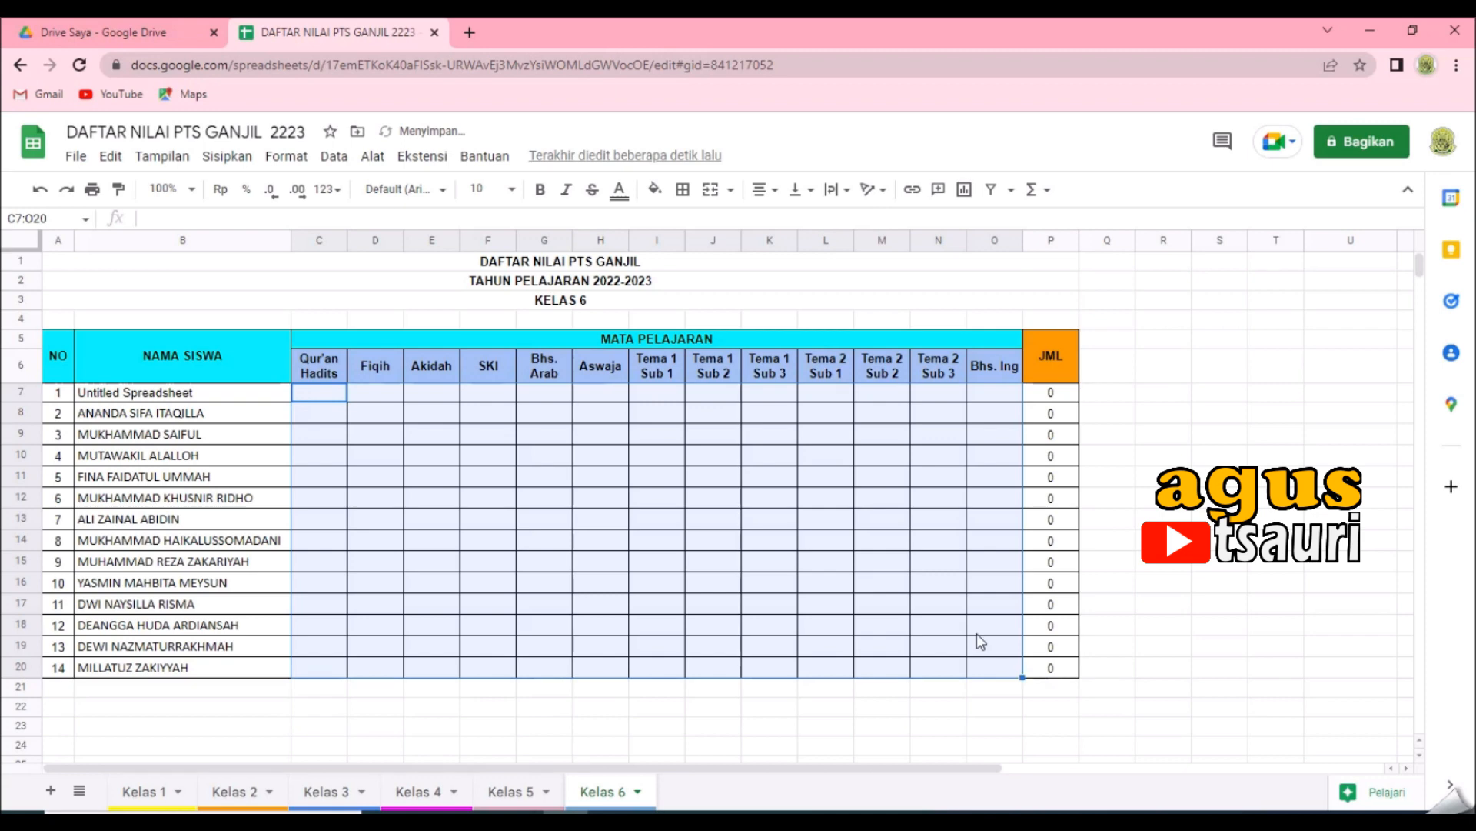
left_click(819, 528)
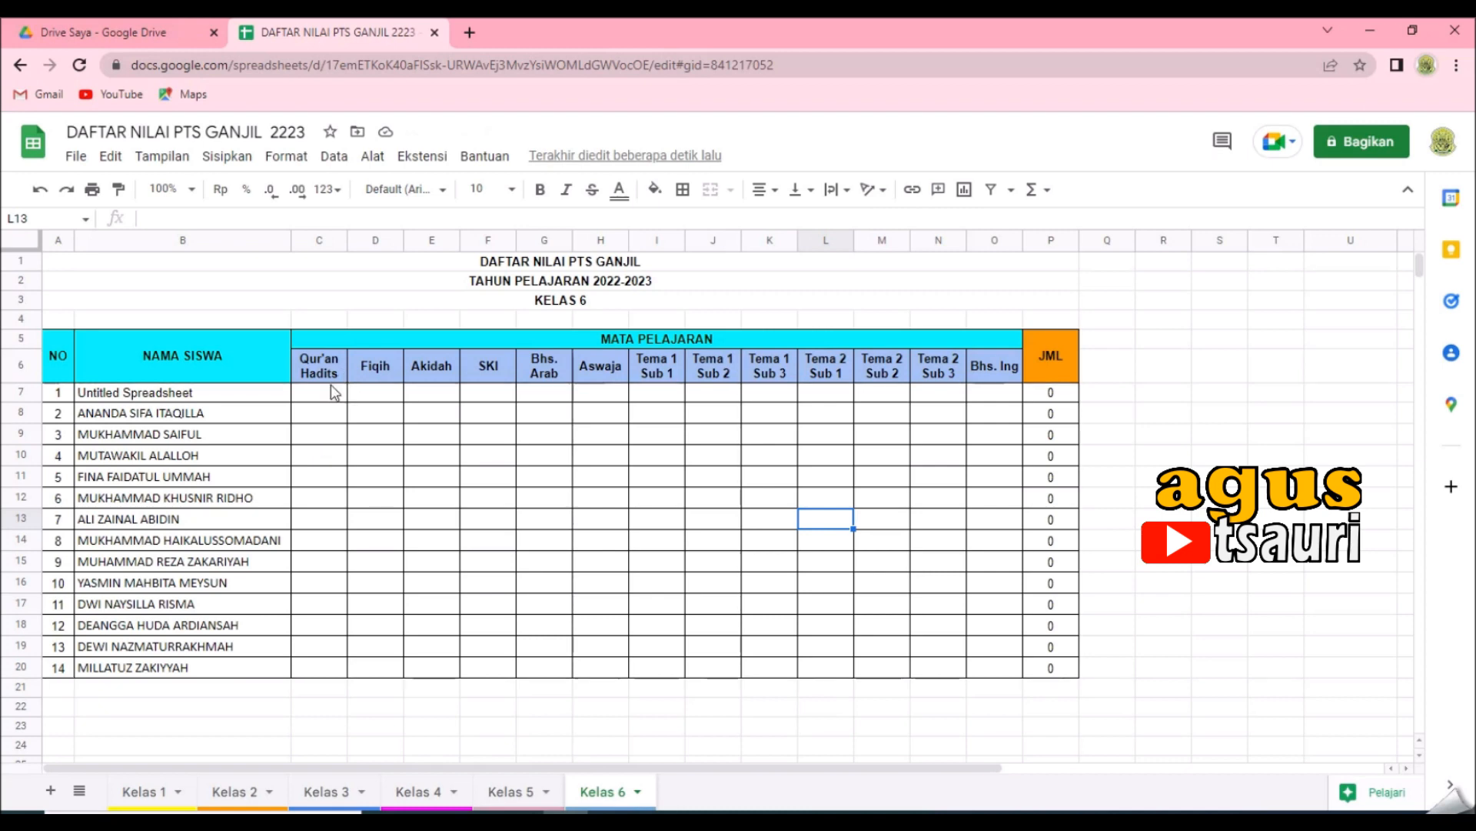
- View the Kelas 4 sheet and return to cell G11 on the Kelas 6 sheet
left_click(411, 793)
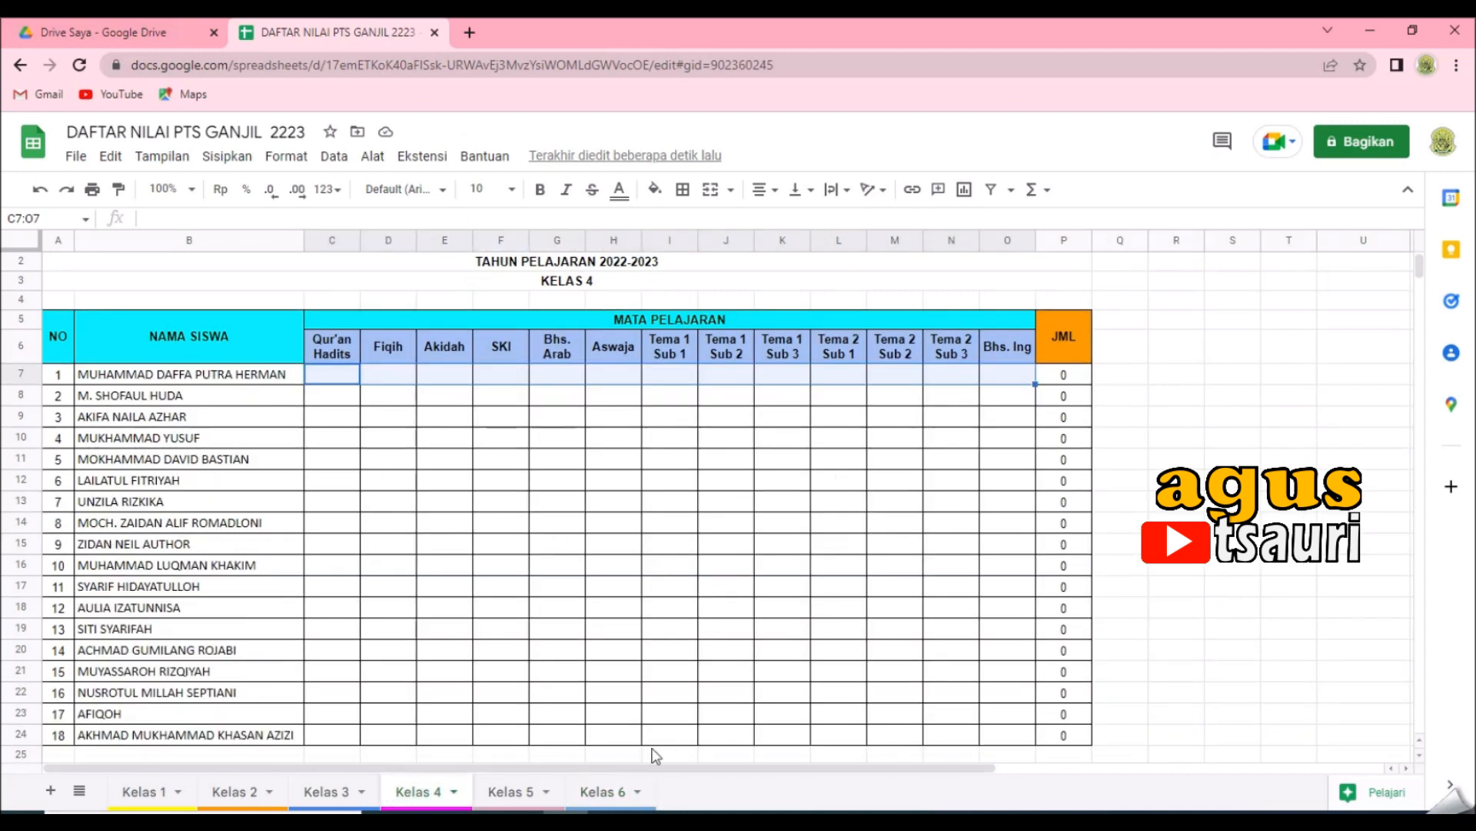
left_click(603, 791)
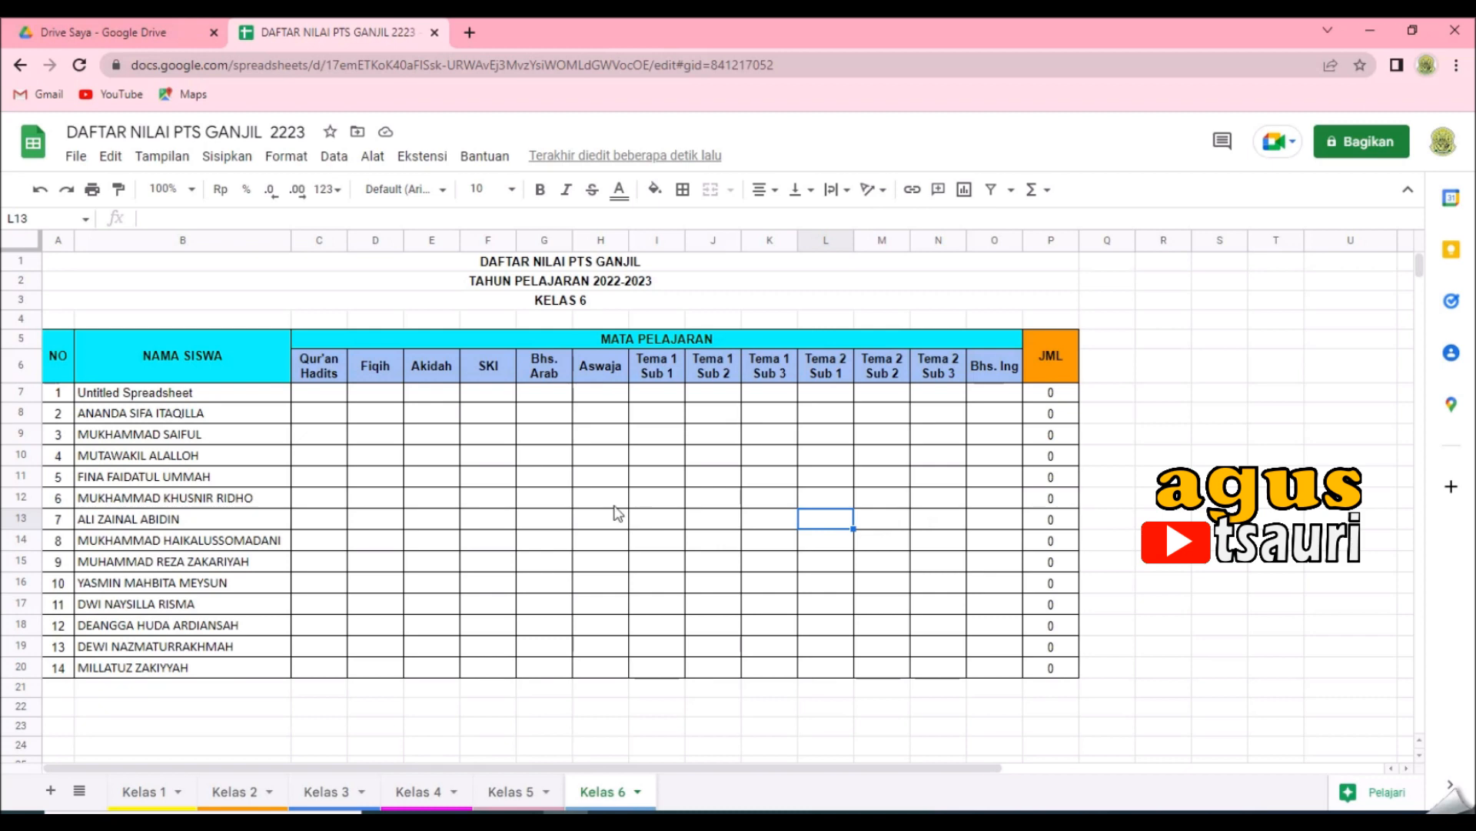
left_click(538, 478)
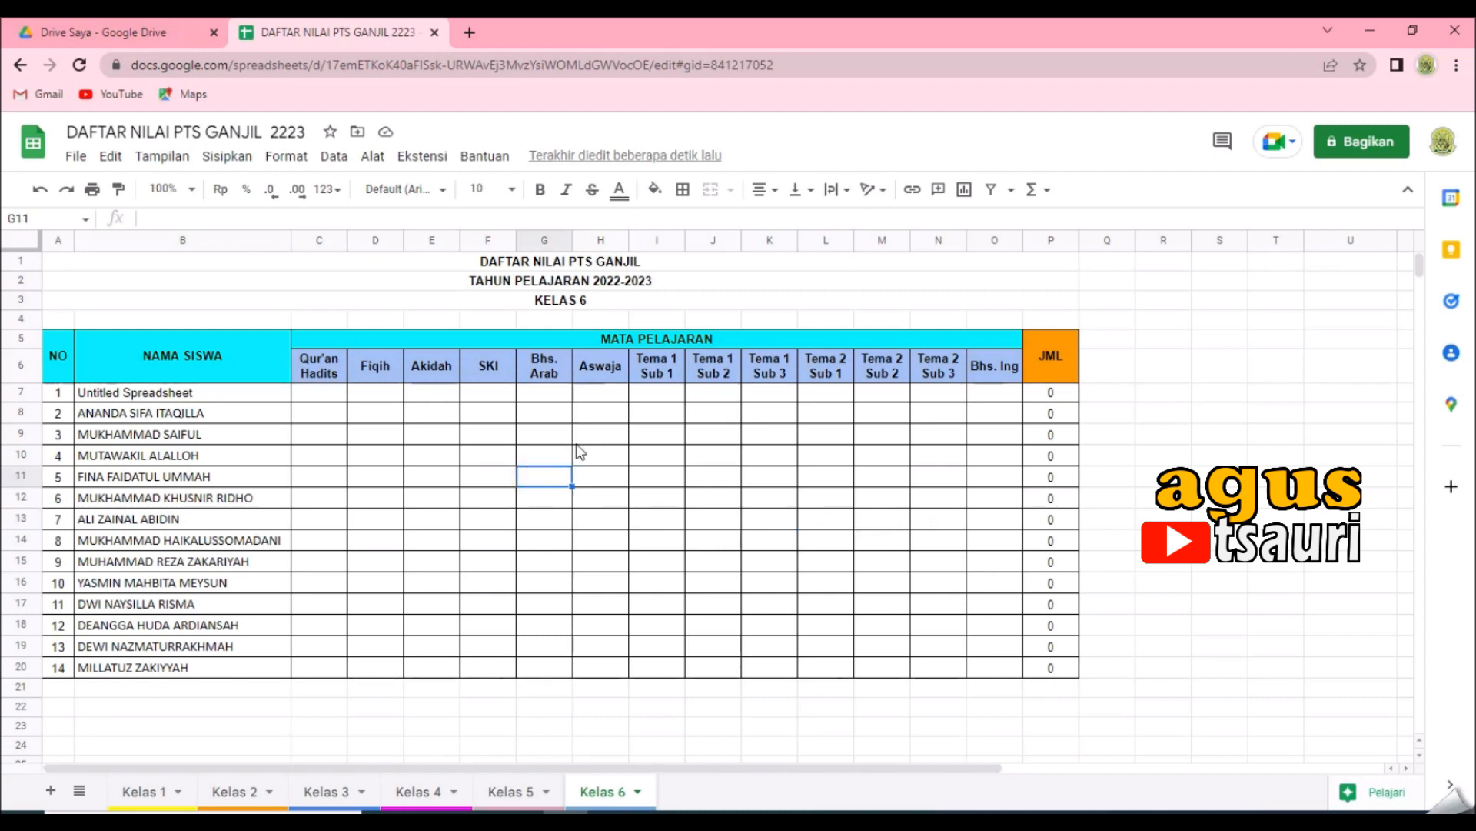